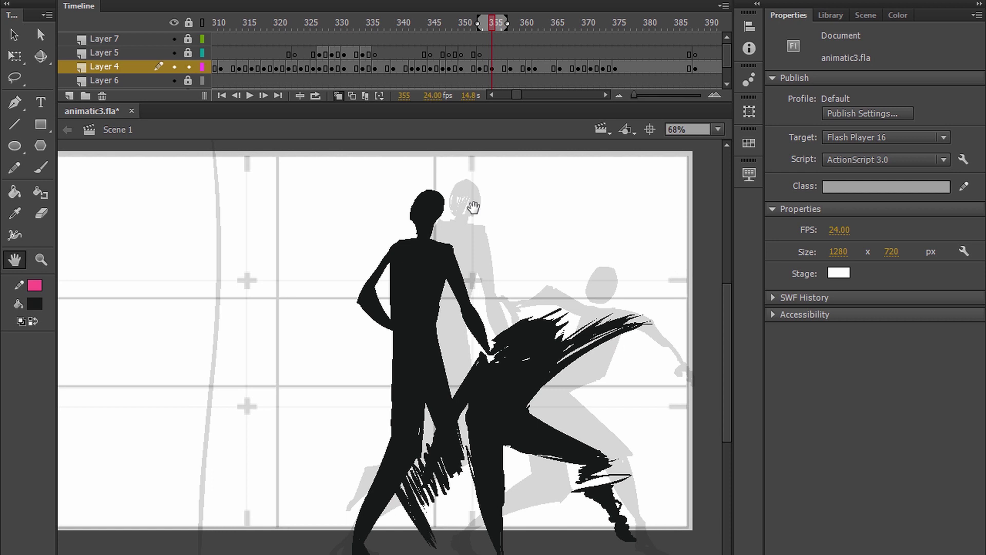
# Brush a rough outline of a leg beside the left edge of the stage, from the thigh down to the foot.
pyautogui.moveTo(473, 207); pyautogui.dragTo(512, 203)
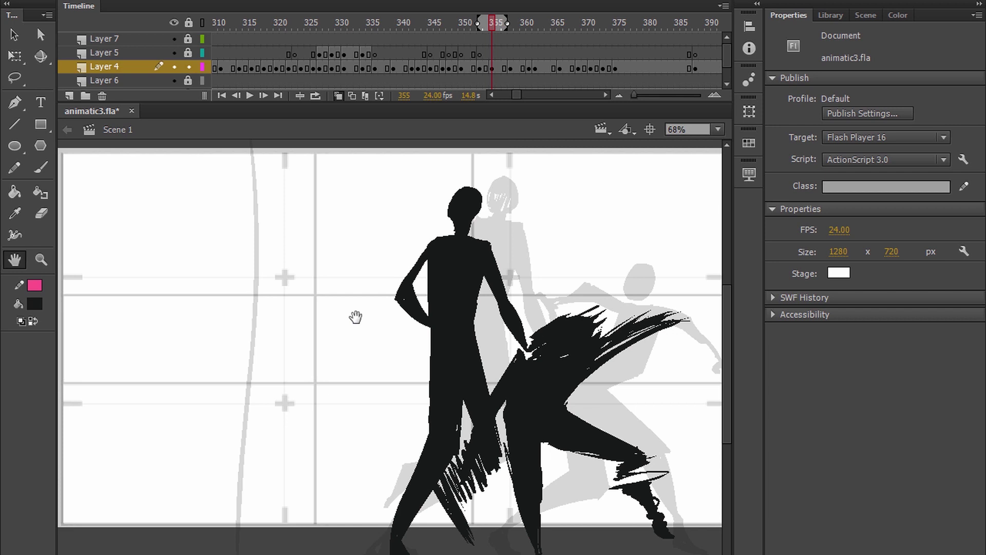
pyautogui.moveTo(297, 255); pyautogui.dragTo(367, 259)
pyautogui.press('b')
pyautogui.moveTo(252, 194); pyautogui.dragTo(250, 326)
pyautogui.hotkey('ctrl', 'z')
pyautogui.moveTo(250, 195); pyautogui.dragTo(248, 336)
pyautogui.moveTo(264, 204)
pyautogui.mouseDown()
pyautogui.moveTo(267, 264)
pyautogui.moveTo(246, 359)
pyautogui.mouseUp()
pyautogui.moveTo(251, 200)
pyautogui.mouseDown()
pyautogui.moveTo(265, 219)
pyautogui.moveTo(257, 153)
pyautogui.moveTo(266, 229)
pyautogui.mouseUp()
pyautogui.moveTo(260, 287); pyautogui.dragTo(272, 205)
pyautogui.moveTo(257, 308); pyautogui.dragTo(249, 310)
pyautogui.moveTo(243, 386)
pyautogui.mouseDown()
pyautogui.moveTo(238, 427)
pyautogui.moveTo(252, 435)
pyautogui.moveTo(252, 416)
pyautogui.moveTo(237, 442)
pyautogui.moveTo(236, 426)
pyautogui.moveTo(235, 450)
pyautogui.moveTo(233, 423)
pyautogui.moveTo(229, 452)
pyautogui.moveTo(242, 419)
pyautogui.moveTo(236, 450)
pyautogui.mouseUp()
pyautogui.press('space')
pyautogui.moveTo(323, 399); pyautogui.dragTo(360, 347)
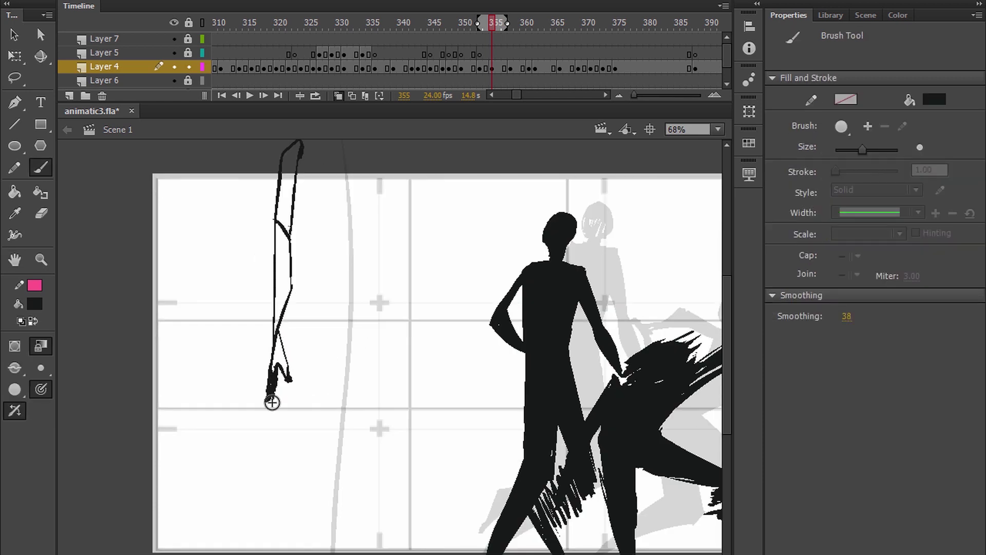
# Smooth the calf outline of the leg sketch with the Eraser.
pyautogui.moveTo(318, 319); pyautogui.dragTo(314, 337)
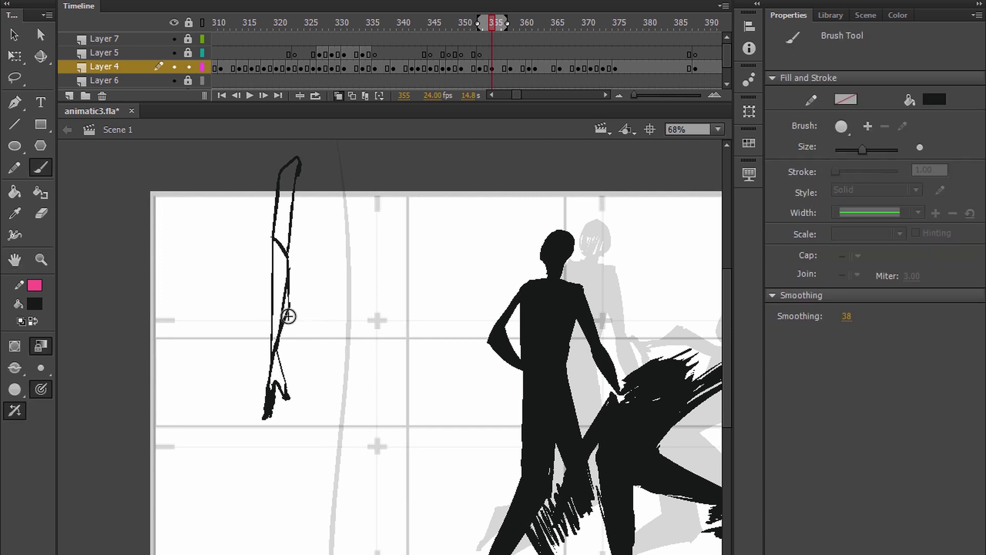
pyautogui.press('e')
pyautogui.press('space')
pyautogui.moveTo(397, 245); pyautogui.dragTo(367, 284)
pyautogui.moveTo(295, 230); pyautogui.dragTo(321, 213)
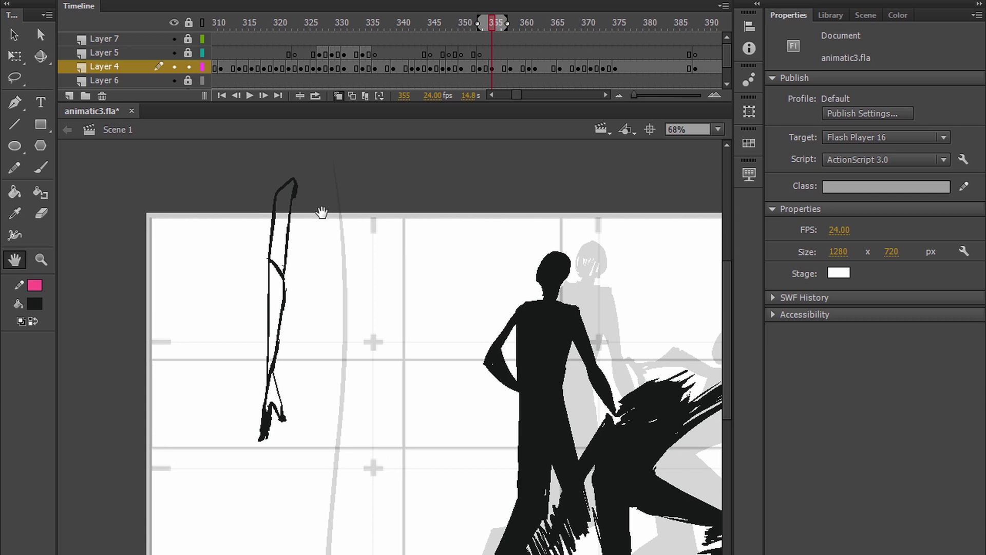
# Select the whole leg sketch beside the figures and delete it.
pyautogui.press('q')
pyautogui.moveTo(362, 154); pyautogui.dragTo(242, 316)
pyautogui.press('Delete')
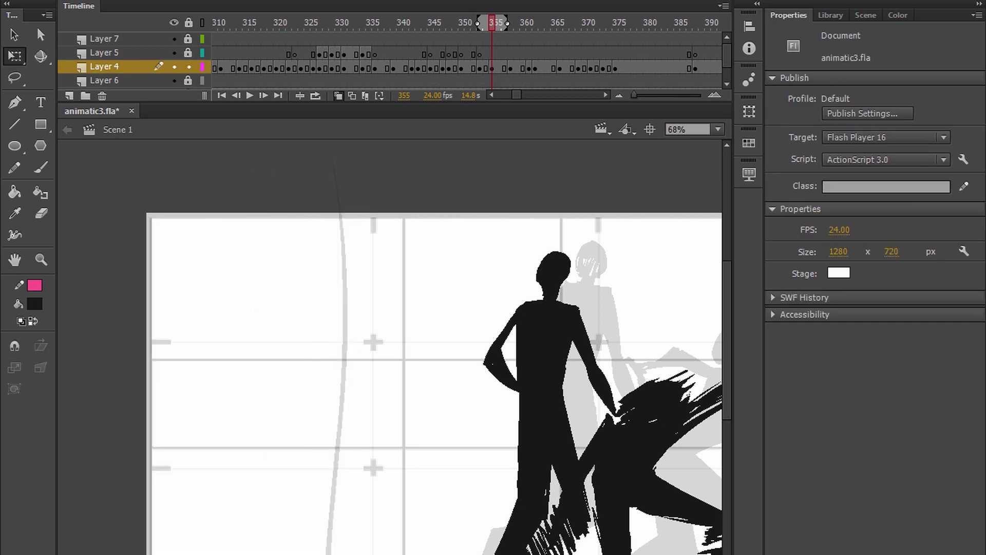
# Advance the playhead frame by frame to frame 360 and turn off onion skinning.
pyautogui.press('h')
pyautogui.scroll(-4, 224, 249)
pyautogui.hscroll(6, 225, 248)
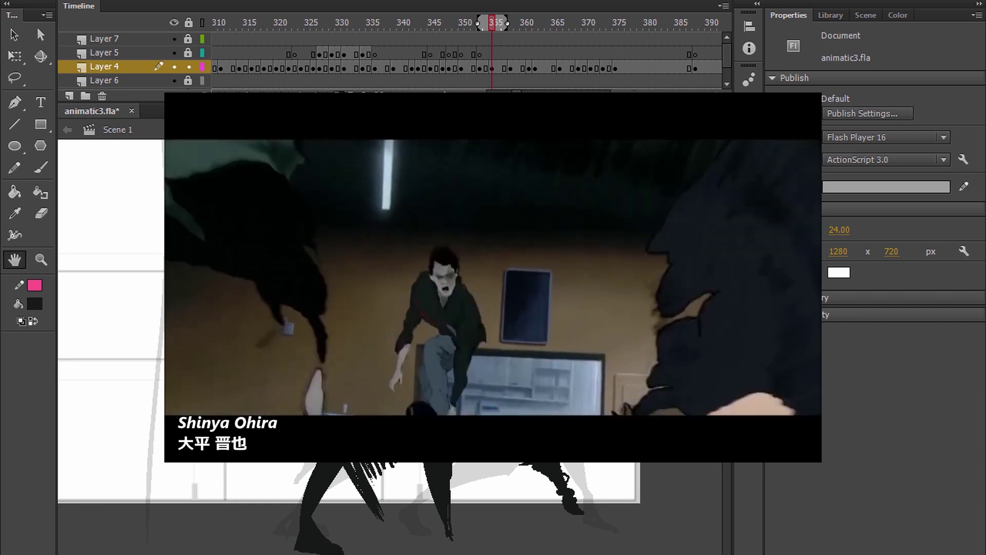
pyautogui.moveTo(390, 309); pyautogui.dragTo(448, 331)
pyautogui.press('.')
pyautogui.press('.')
pyautogui.press('.')
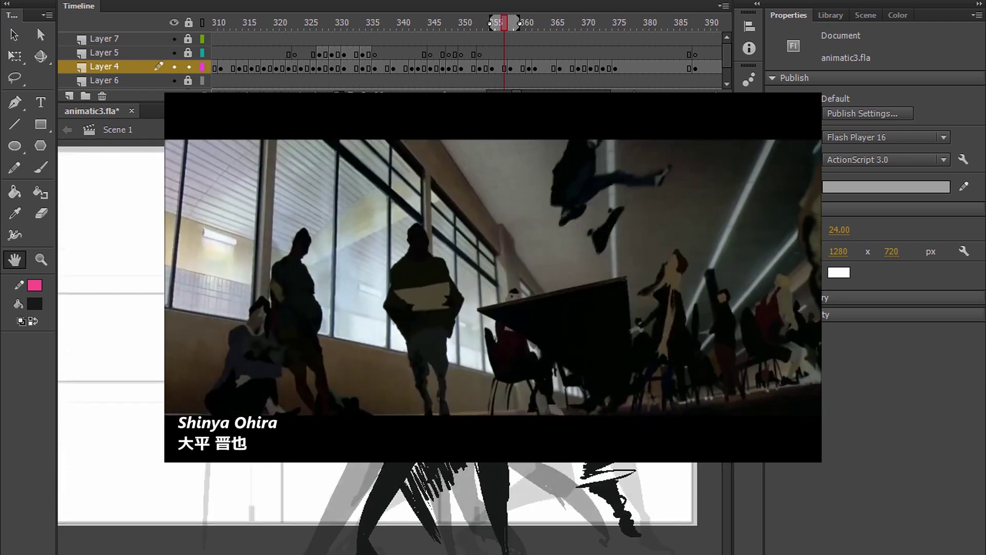
pyautogui.press('.')
pyautogui.press('.')
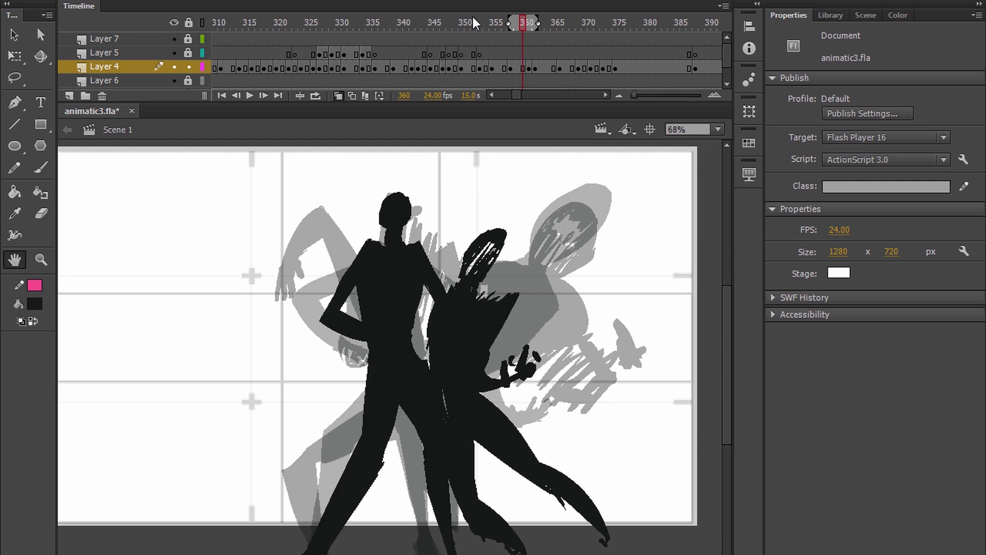
pyautogui.click(338, 96)
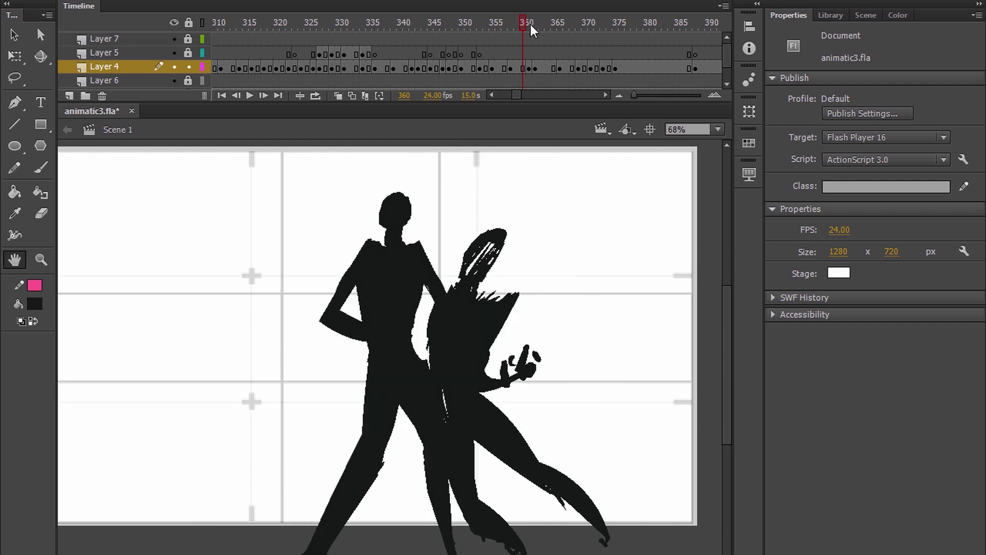
pyautogui.moveTo(539, 449); pyautogui.dragTo(602, 402)
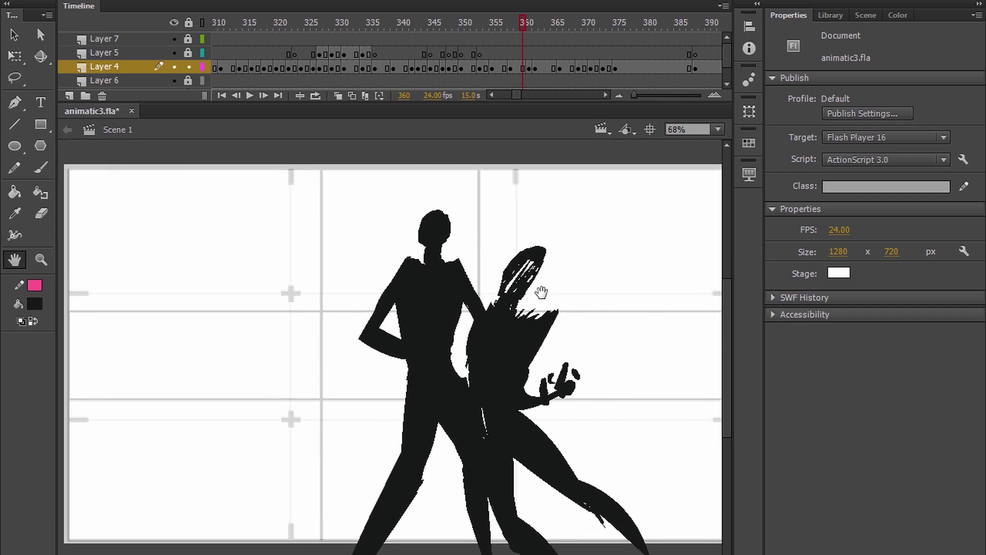
# Move the playhead back to frame 314 and play the animation from there.
pyautogui.moveTo(520, 95); pyautogui.dragTo(519, 95)
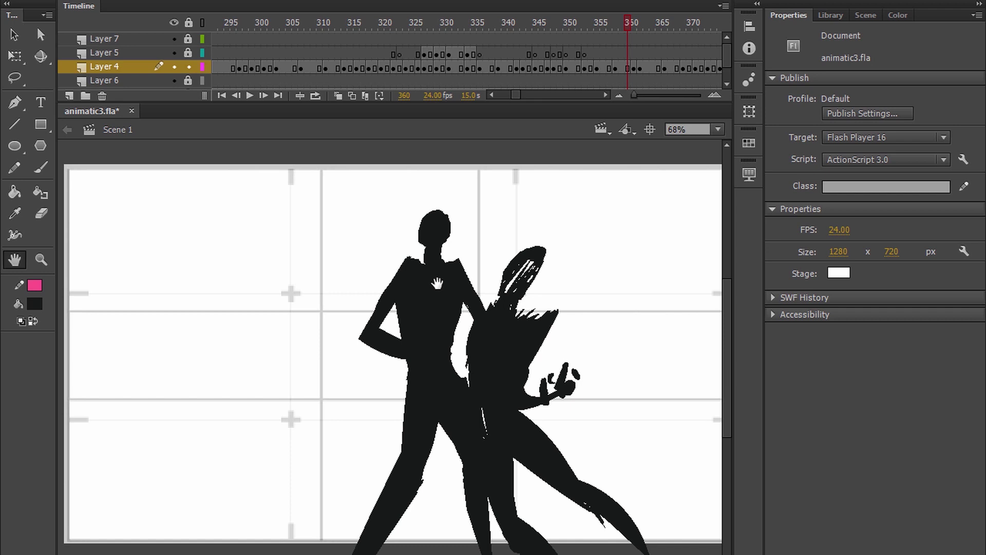
pyautogui.moveTo(536, 435); pyautogui.dragTo(642, 417)
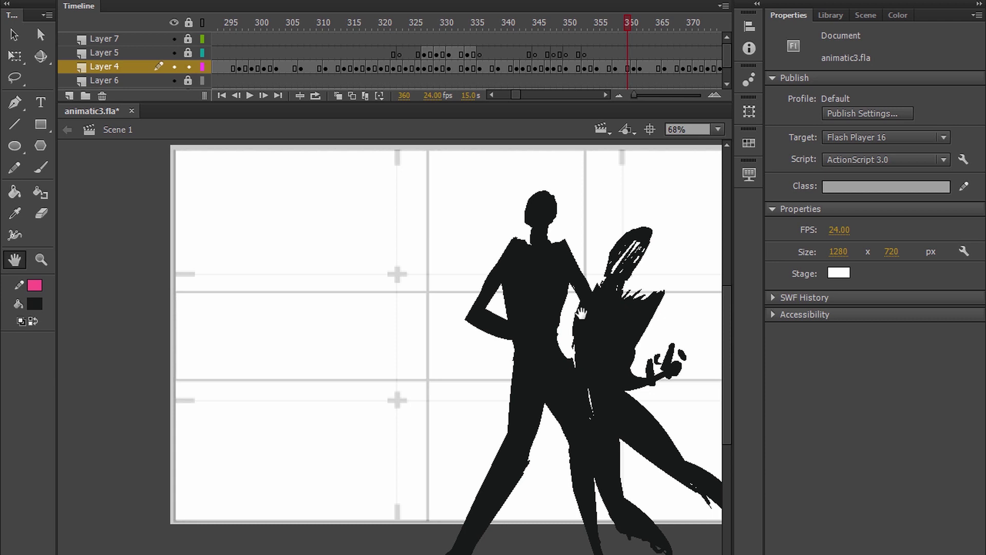
pyautogui.moveTo(583, 190); pyautogui.dragTo(491, 181)
pyautogui.moveTo(613, 30)
pyautogui.mouseDown()
pyautogui.moveTo(571, 35)
pyautogui.moveTo(387, 206)
pyautogui.moveTo(347, 324)
pyautogui.mouseUp()
pyautogui.moveTo(513, 260); pyautogui.dragTo(485, 283)
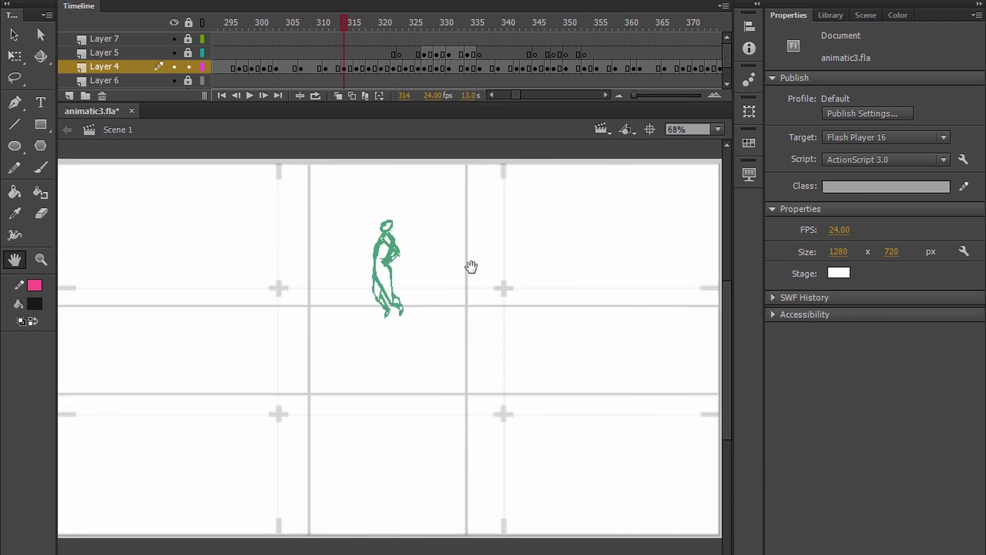
pyautogui.scroll(-1, 470, 264)
pyautogui.press('Return')
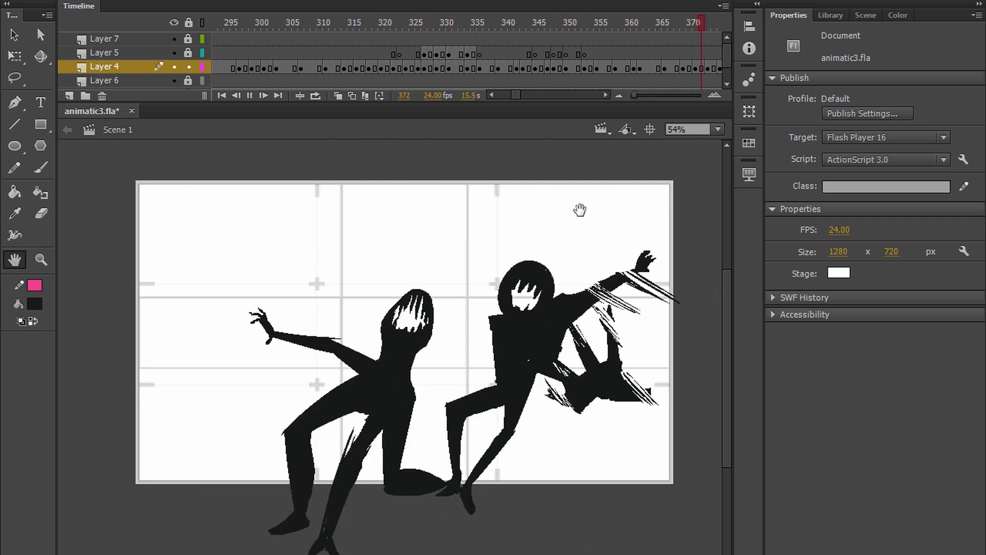
pyautogui.press('Return')
# Return the playhead to frame 315 and replay the fight sequence.
pyautogui.moveTo(235, 29); pyautogui.dragTo(367, 157)
pyautogui.press('Return')
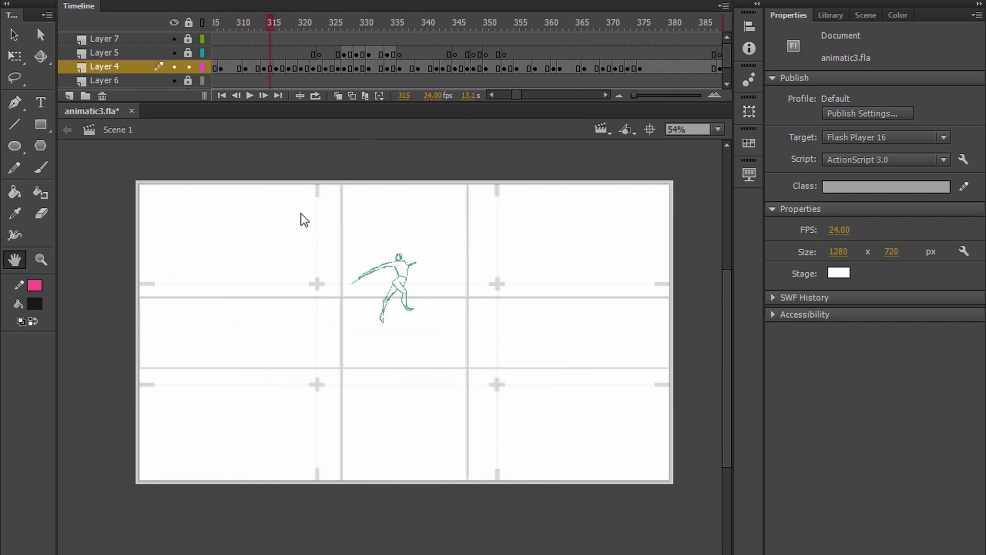
pyautogui.press('Return')
pyautogui.press('Return')
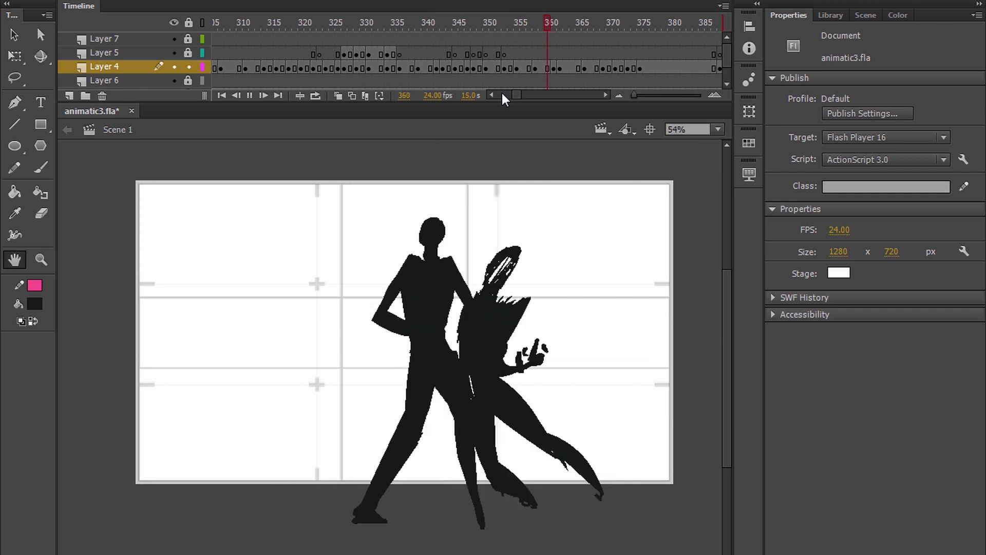
pyautogui.press('Return')
# Move the playhead back to about frame 330 and replay the lunging creature's shot.
pyautogui.moveTo(606, 22); pyautogui.dragTo(468, 106)
pyautogui.moveTo(470, 24); pyautogui.dragTo(363, 57)
pyautogui.press('Return')
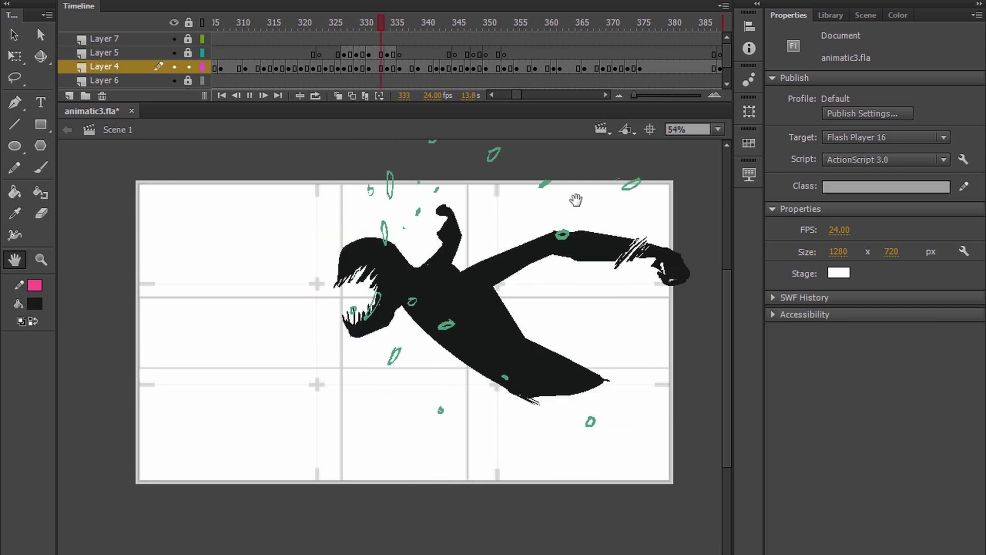
pyautogui.press('Return')
# Scrub the playhead through frames 355, 360 and 368, and return to frame 333.
pyautogui.moveTo(573, 24)
pyautogui.mouseDown()
pyautogui.moveTo(501, 50)
pyautogui.moveTo(615, 32)
pyautogui.moveTo(611, 43)
pyautogui.moveTo(591, 42)
pyautogui.moveTo(620, 30)
pyautogui.moveTo(467, 44)
pyautogui.moveTo(522, 36)
pyautogui.mouseUp()
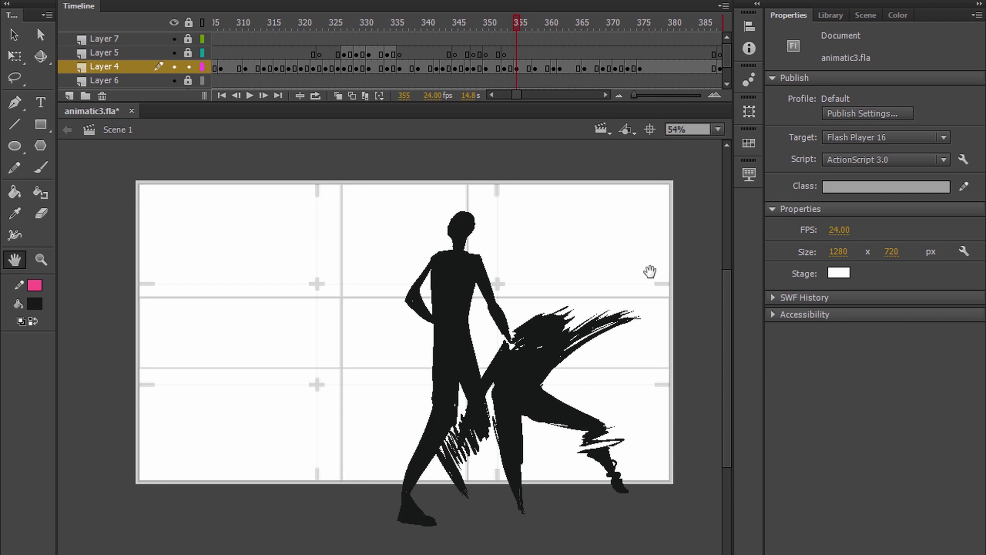
pyautogui.moveTo(526, 53); pyautogui.dragTo(551, 57)
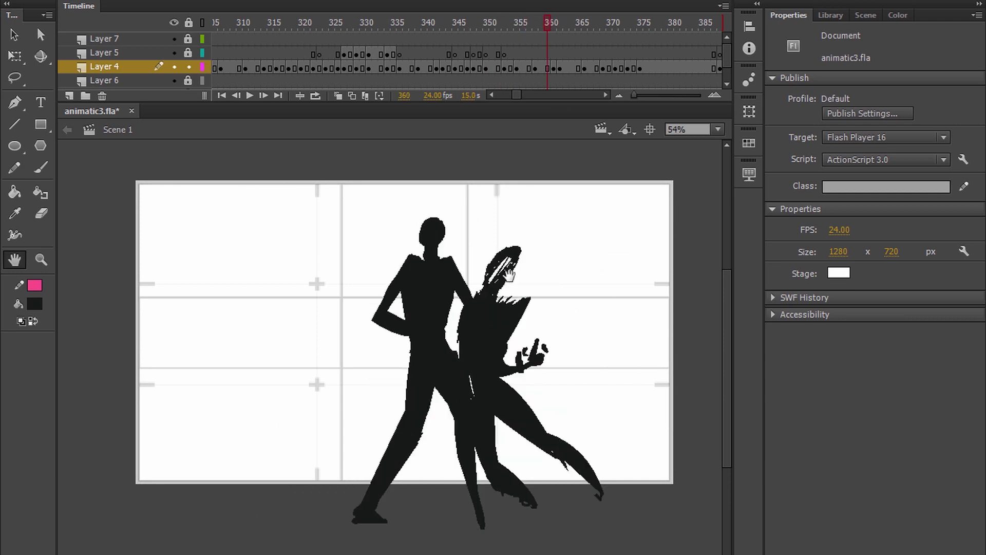
pyautogui.moveTo(551, 23); pyautogui.dragTo(595, 33)
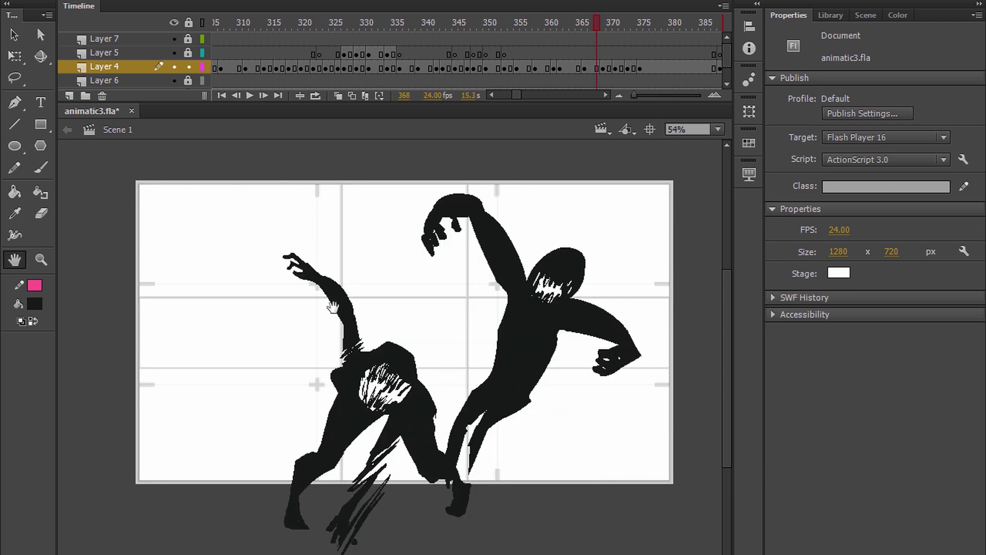
pyautogui.moveTo(520, 33); pyautogui.dragTo(487, 31)
pyautogui.moveTo(533, 20)
pyautogui.mouseDown()
pyautogui.moveTo(599, 13)
pyautogui.moveTo(617, 17)
pyautogui.moveTo(566, 22)
pyautogui.moveTo(656, 29)
pyautogui.moveTo(615, 33)
pyautogui.moveTo(466, 98)
pyautogui.moveTo(389, 164)
pyautogui.mouseUp()
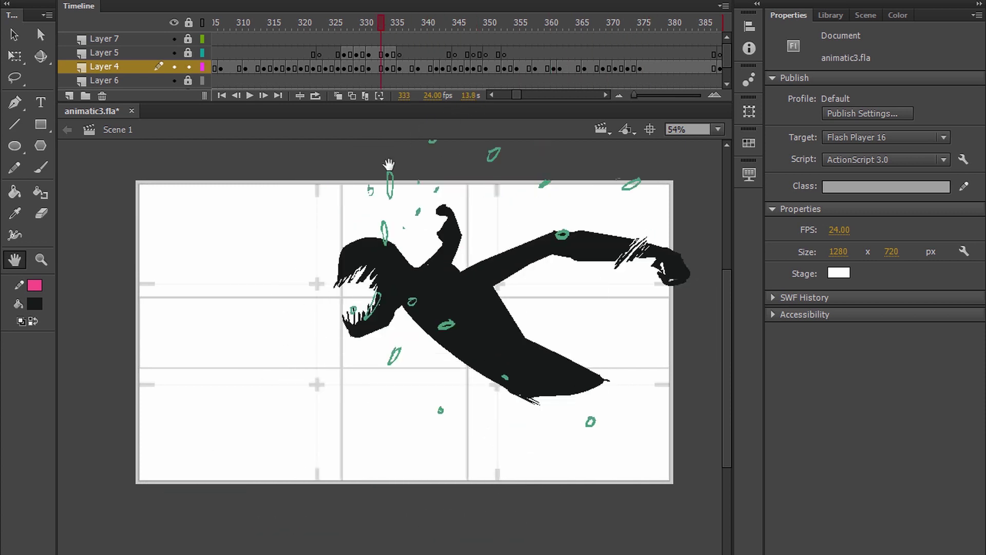
# Replay the creature's attack from several points between frames 324 and 334, and stop at frame 345.
pyautogui.press('Return')
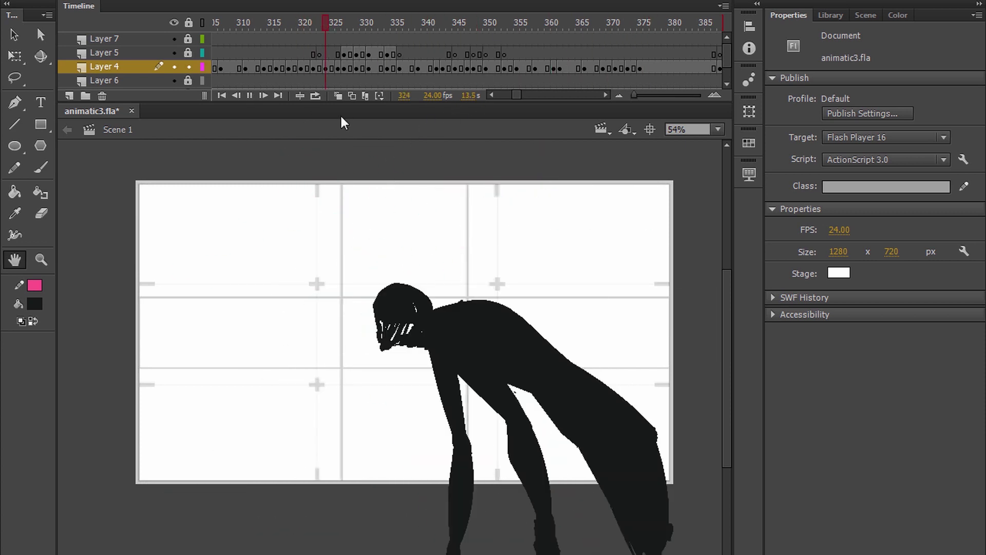
pyautogui.press('Return')
pyautogui.moveTo(480, 30); pyautogui.dragTo(399, 81)
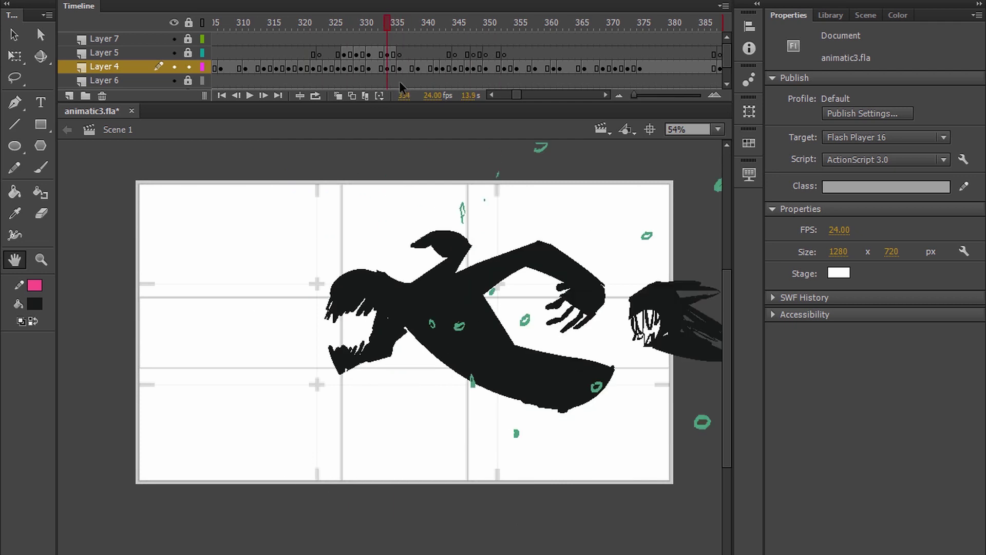
pyautogui.moveTo(400, 28); pyautogui.dragTo(348, 27)
pyautogui.press('Return')
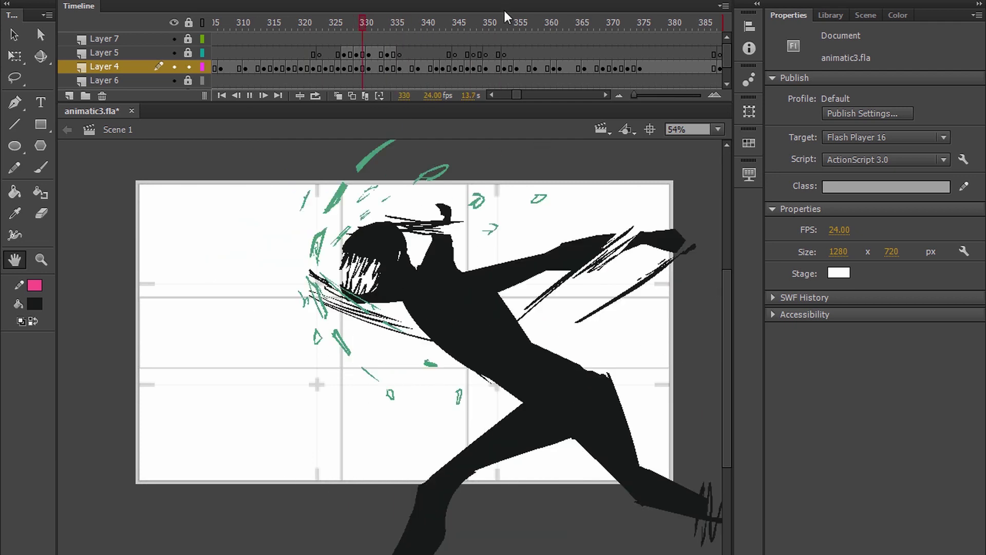
pyautogui.press('Return')
pyautogui.press('Return')
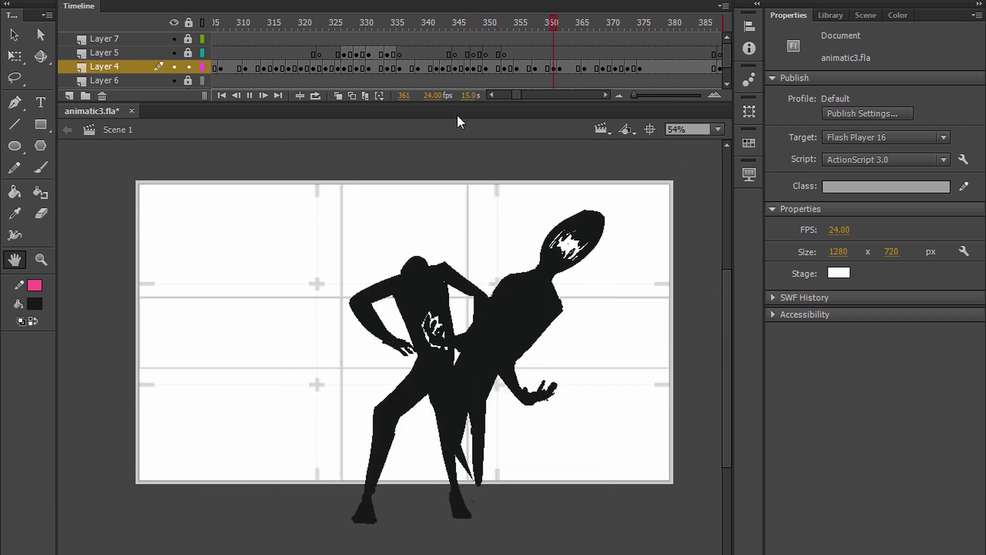
pyautogui.press('Return')
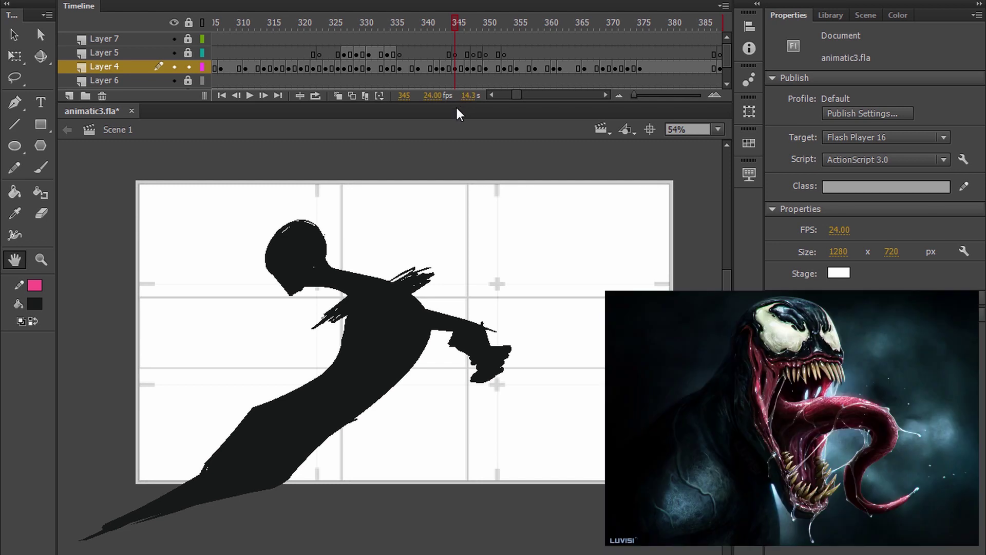
pyautogui.press('b')
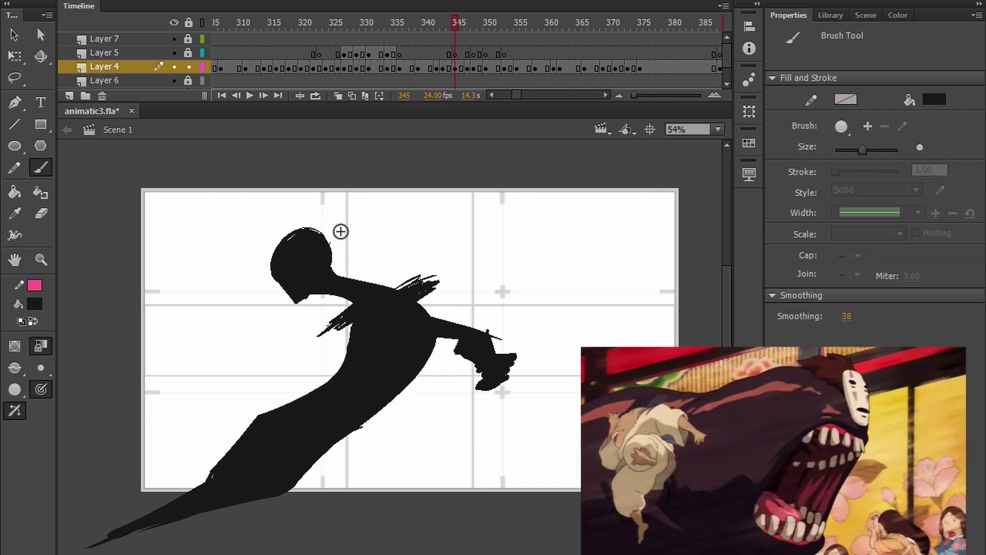
pyautogui.press('e')
pyautogui.moveTo(503, 340)
pyautogui.mouseDown()
pyautogui.moveTo(523, 298)
pyautogui.moveTo(501, 331)
pyautogui.mouseUp()
pyautogui.press('space')
pyautogui.moveTo(552, 252); pyautogui.dragTo(544, 238)
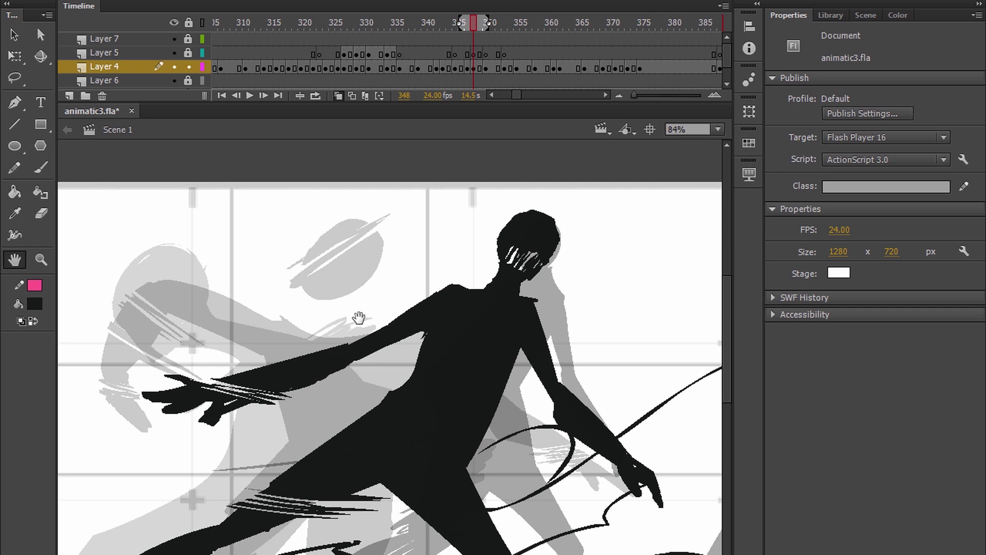
pyautogui.click(157, 0)
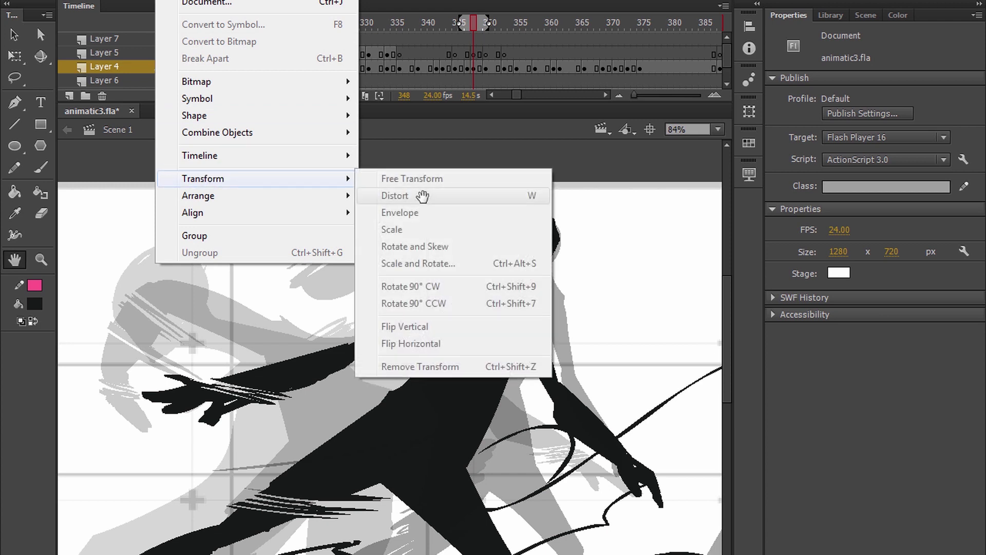
pyautogui.click(565, 300)
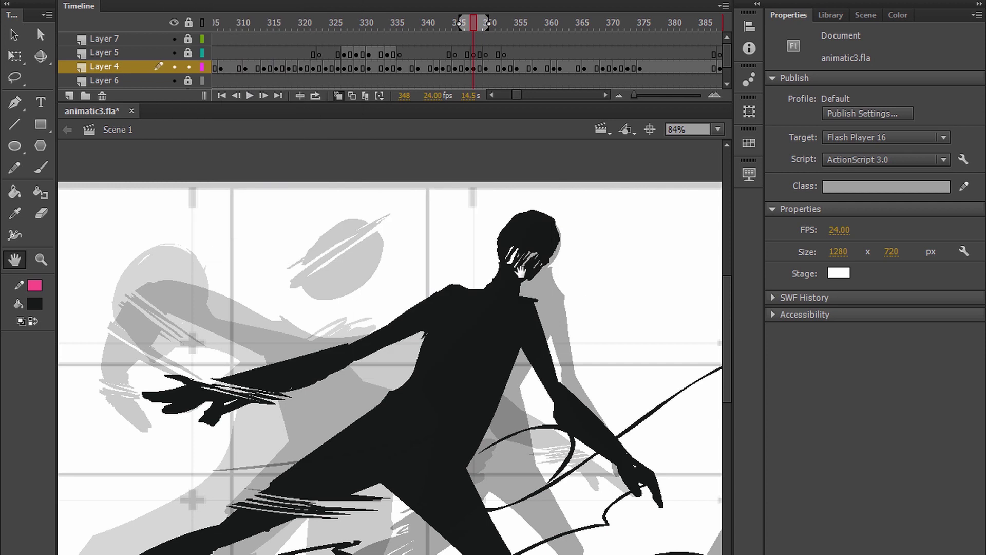
# Step back and forth through the frames around frame 348 to compare the running figure's leg poses, ending on frame 350.
pyautogui.scroll(-1, 520, 270)
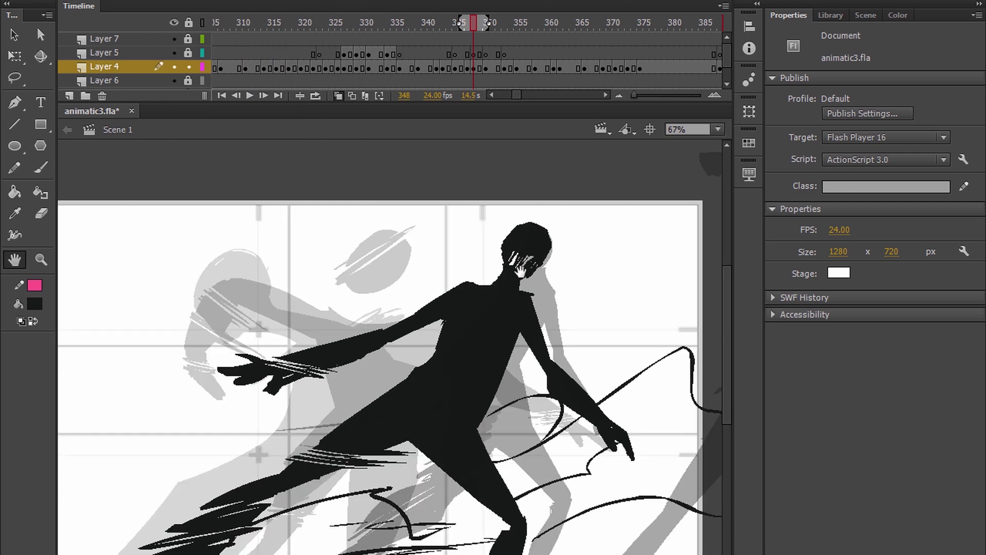
pyautogui.scroll(-1, 449, 282)
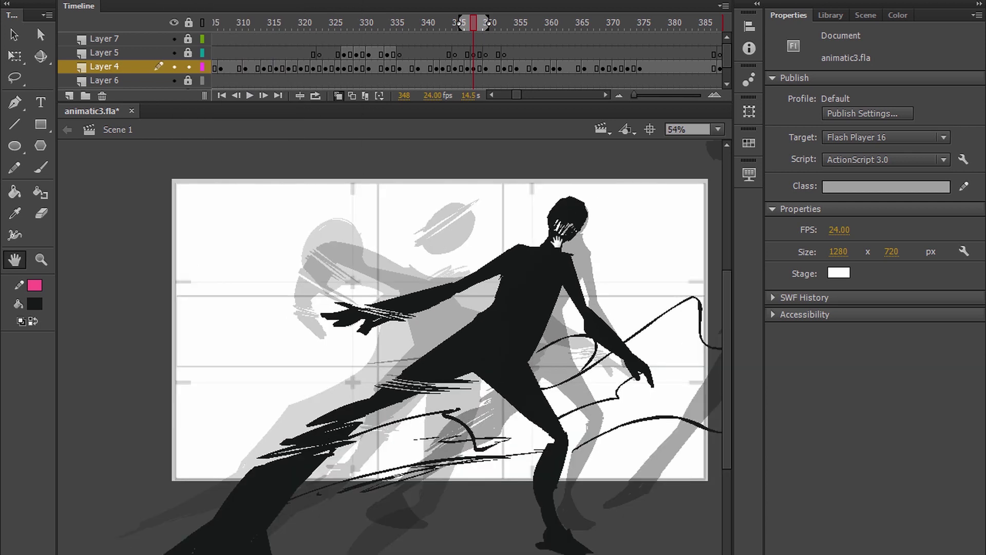
pyautogui.scroll(-4, 420, 350)
pyautogui.press(',')
pyautogui.press(',')
pyautogui.press(',')
pyautogui.press(',')
pyautogui.press('.')
pyautogui.press('.')
pyautogui.press('.')
pyautogui.press('.')
pyautogui.press('.')
pyautogui.press('.')
pyautogui.moveTo(532, 321); pyautogui.dragTo(529, 333)
pyautogui.press(',')
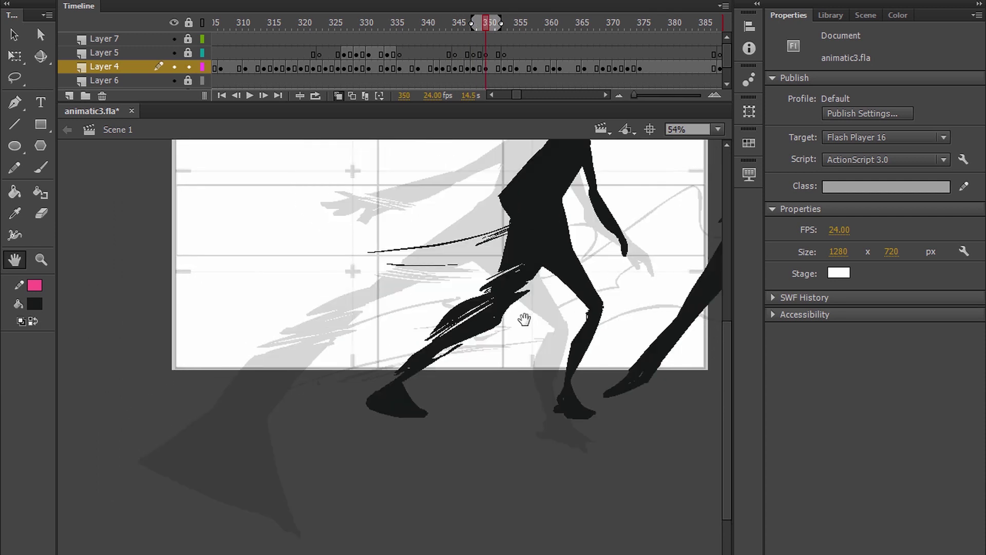
pyautogui.press('.')
# Break up the running figure's trailing foot on frame 350 with diagonal eraser strokes and brushed speed lines.
pyautogui.press('e')
pyautogui.press('b')
pyautogui.moveTo(416, 397)
pyautogui.mouseDown()
pyautogui.moveTo(382, 415)
pyautogui.moveTo(411, 399)
pyautogui.moveTo(392, 414)
pyautogui.mouseUp()
pyautogui.hotkey('ctrl', 'z')
pyautogui.press('e')
pyautogui.press('b')
pyautogui.press('e')
pyautogui.moveTo(449, 374); pyautogui.dragTo(249, 503)
pyautogui.press('b')
pyautogui.moveTo(379, 414); pyautogui.dragTo(412, 407)
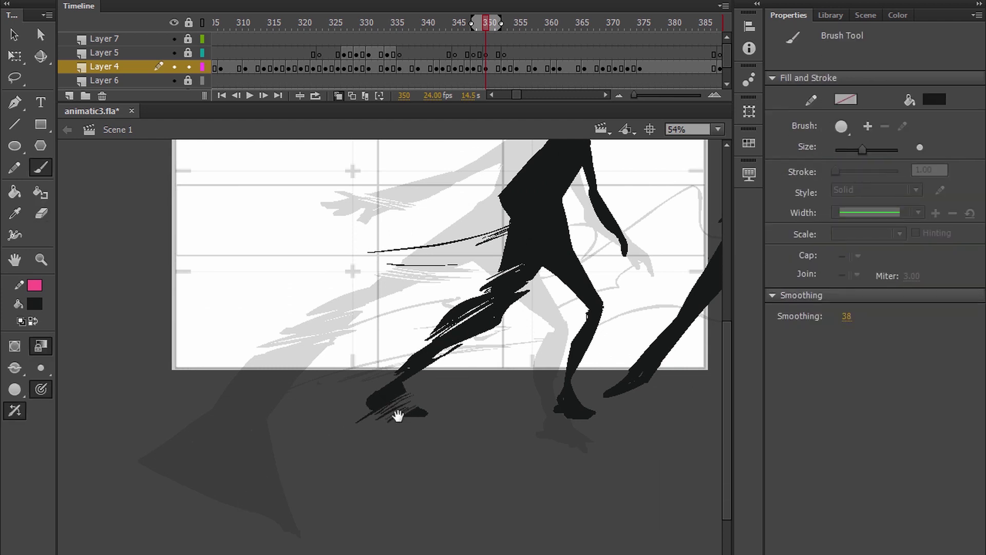
# Flip through the neighbouring frames to compare the feet, and settle on frame 349.
pyautogui.press('h')
pyautogui.moveTo(543, 409); pyautogui.dragTo(477, 466)
pyautogui.press(',')
pyautogui.press(',')
pyautogui.press(',')
pyautogui.press('.')
pyautogui.press('.')
pyautogui.moveTo(487, 399)
pyautogui.mouseDown()
pyautogui.moveTo(454, 376)
pyautogui.moveTo(417, 323)
pyautogui.mouseUp()
pyautogui.scroll(3, 454, 376)
# Try new brushed contours for the running figure's front shin on frame 349, and undo the strokes.
pyautogui.press('b')
pyautogui.press('h')
pyautogui.moveTo(436, 417); pyautogui.dragTo(403, 386)
pyautogui.press('e')
pyautogui.moveTo(331, 407); pyautogui.dragTo(601, 481)
pyautogui.press('h')
pyautogui.moveTo(493, 412); pyautogui.dragTo(493, 450)
pyautogui.scroll(3, 493, 451)
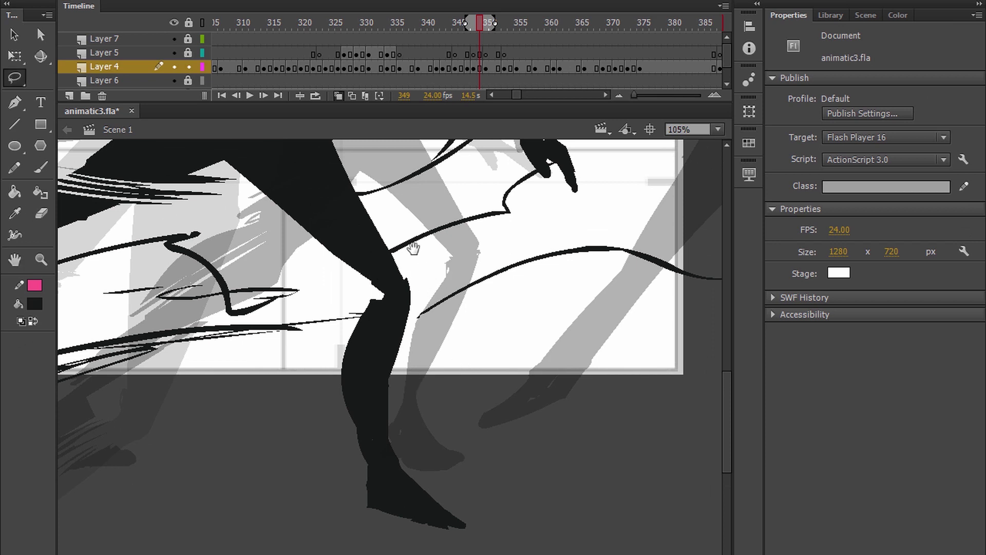
pyautogui.press('b')
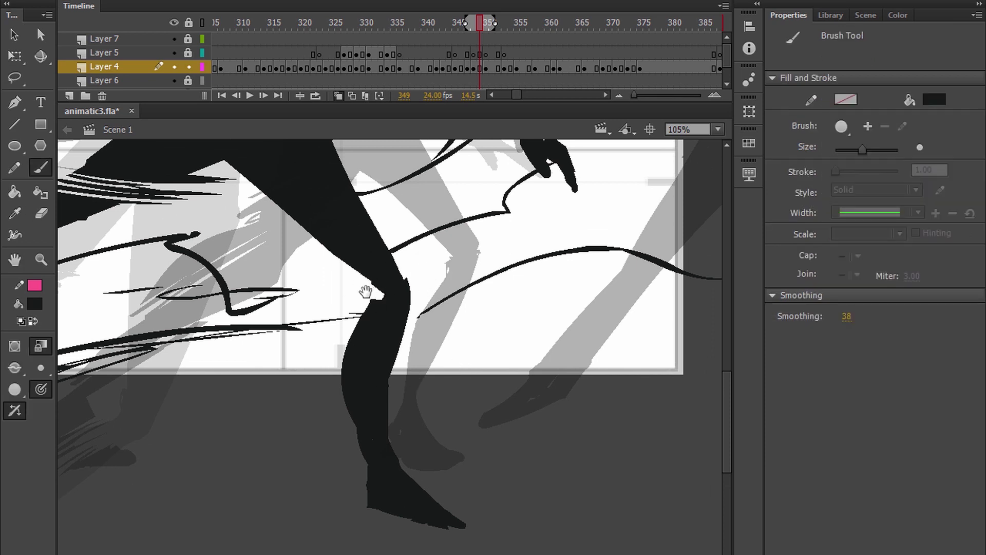
pyautogui.moveTo(380, 284); pyautogui.dragTo(359, 461)
pyautogui.hotkey('ctrl', 'z')
pyautogui.hotkey('ctrl', 'z')
pyautogui.moveTo(378, 281); pyautogui.dragTo(359, 461)
pyautogui.hotkey('ctrl', 'z')
pyautogui.moveTo(383, 290); pyautogui.dragTo(352, 454)
pyautogui.hotkey('ctrl', 'z')
# Sketch an alternative lower-leg and foot outline behind the front leg on frame 349, and delete it.
pyautogui.press('space')
pyautogui.moveTo(385, 386); pyautogui.dragTo(497, 333)
pyautogui.moveTo(417, 240); pyautogui.dragTo(425, 425)
pyautogui.moveTo(387, 245)
pyautogui.mouseDown()
pyautogui.moveTo(403, 411)
pyautogui.moveTo(397, 432)
pyautogui.mouseUp()
pyautogui.moveTo(421, 377); pyautogui.dragTo(429, 437)
pyautogui.hotkey('ctrl', 'z')
pyautogui.moveTo(423, 381)
pyautogui.mouseDown()
pyautogui.moveTo(434, 426)
pyautogui.moveTo(468, 455)
pyautogui.moveTo(396, 429)
pyautogui.mouseUp()
pyautogui.press('space')
pyautogui.moveTo(522, 394); pyautogui.dragTo(527, 371)
pyautogui.press('e')
pyautogui.press('b')
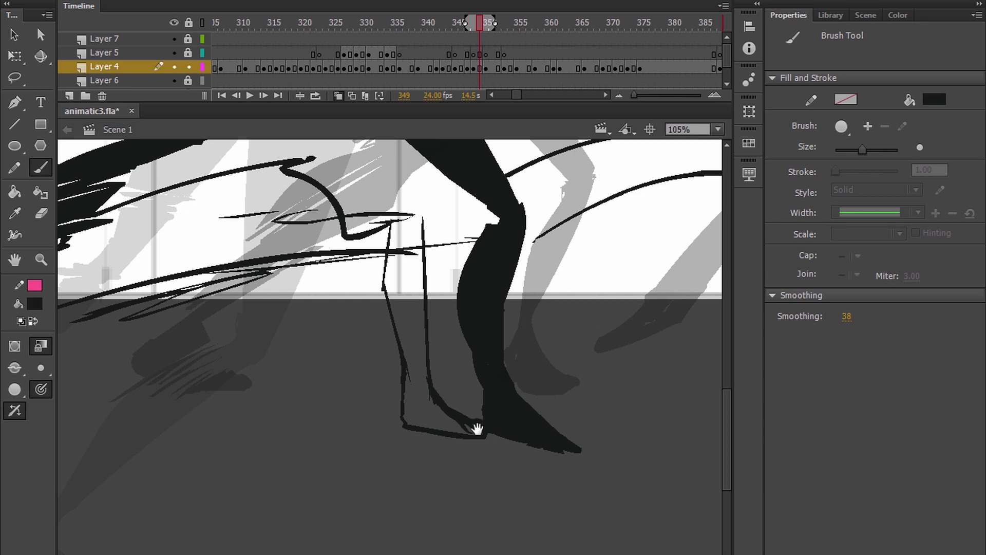
pyautogui.press('l')
pyautogui.moveTo(481, 437)
pyautogui.mouseDown()
pyautogui.moveTo(472, 434)
pyautogui.moveTo(418, 192)
pyautogui.moveTo(373, 420)
pyautogui.moveTo(447, 409)
pyautogui.mouseUp()
pyautogui.press('Delete')
pyautogui.press('e')
# Slim and smooth the calf and ankle of the running figure's front leg on frame 349 using the eraser and brush.
pyautogui.press('space')
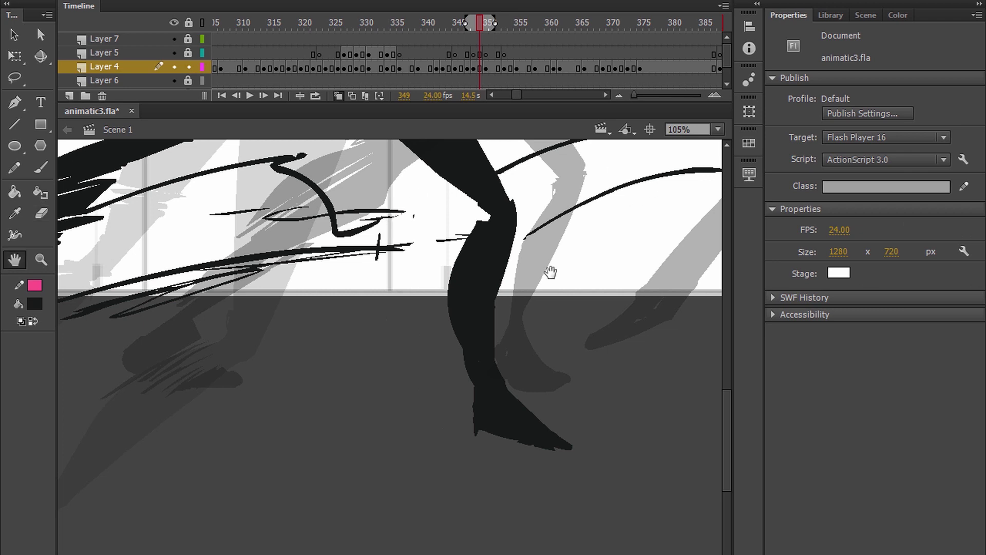
pyautogui.moveTo(581, 280); pyautogui.dragTo(500, 301)
pyautogui.press('b')
pyautogui.press('e')
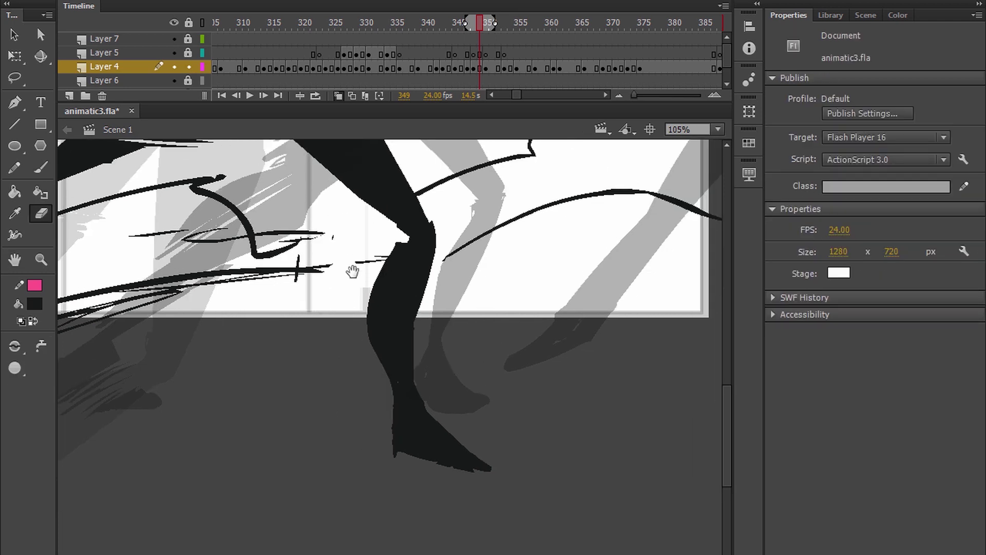
pyautogui.press('h')
pyautogui.moveTo(458, 333); pyautogui.dragTo(449, 337)
pyautogui.press('b')
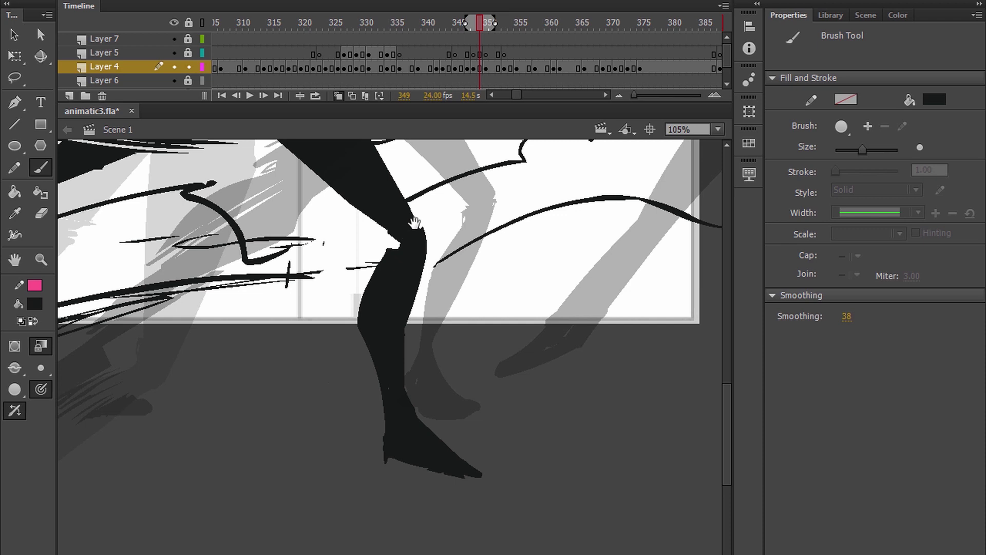
pyautogui.moveTo(417, 250)
pyautogui.mouseDown()
pyautogui.moveTo(412, 403)
pyautogui.moveTo(402, 320)
pyautogui.mouseUp()
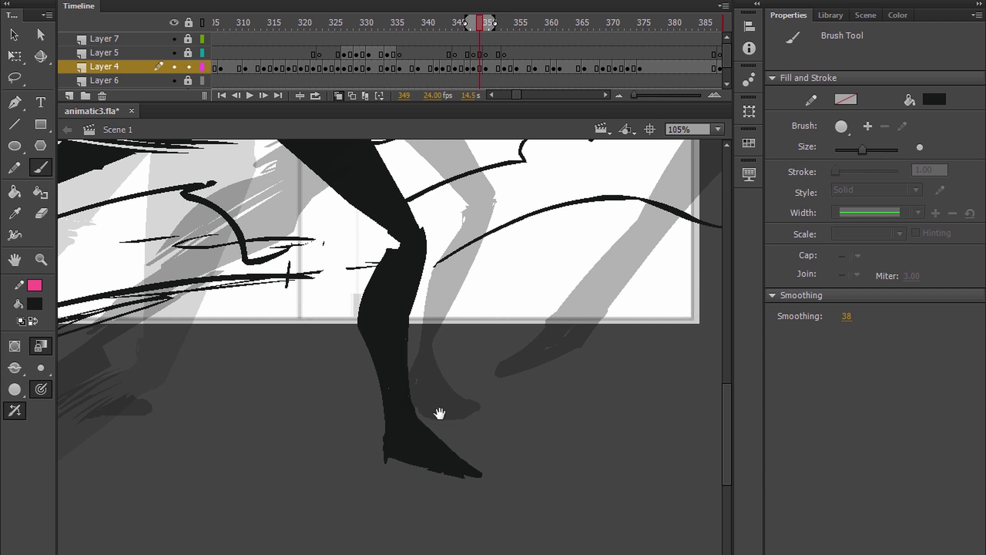
# Shorten and blunt the pointed toe of the front foot on frame 349 with the eraser.
pyautogui.press('h')
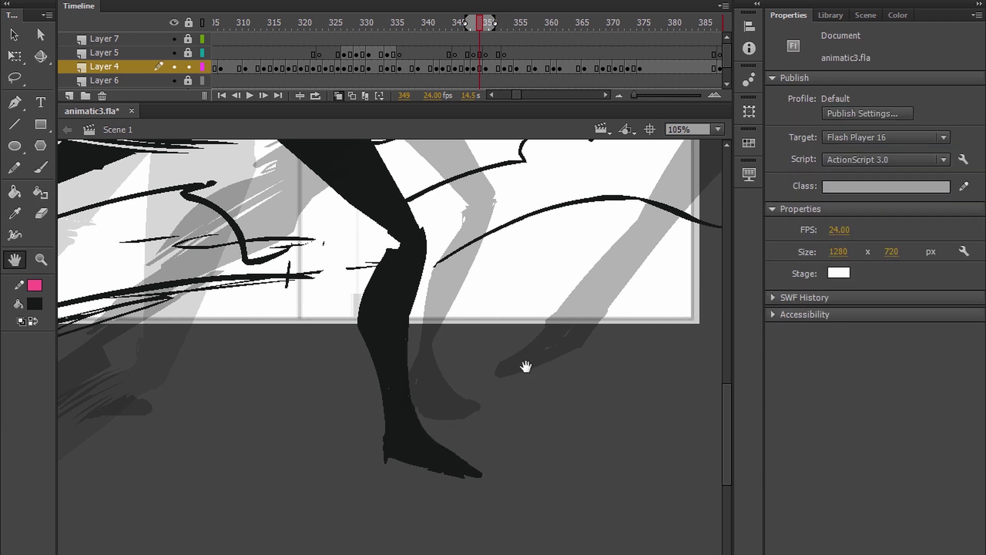
pyautogui.moveTo(526, 366); pyautogui.dragTo(515, 330)
pyautogui.press('b')
pyautogui.press('e')
pyautogui.moveTo(491, 420); pyautogui.dragTo(402, 518)
pyautogui.press('h')
pyautogui.moveTo(469, 352); pyautogui.dragTo(455, 356)
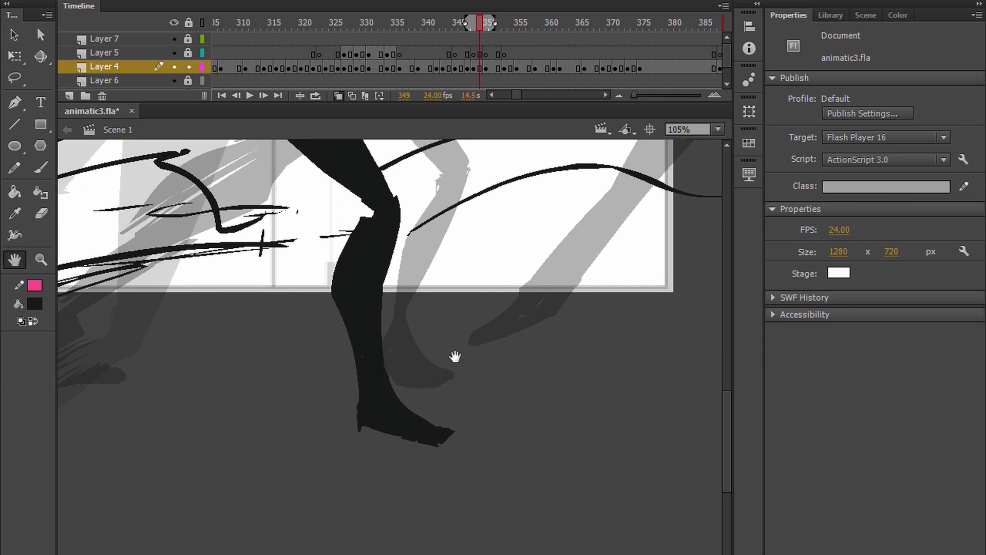
pyautogui.scroll(-5, 455, 357)
pyautogui.moveTo(490, 304); pyautogui.dragTo(511, 305)
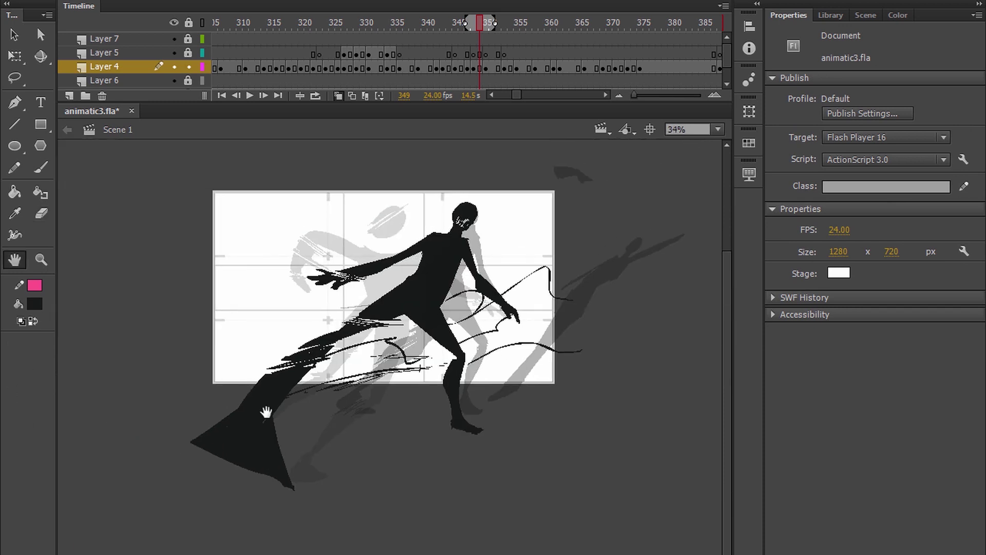
# Distort the running figure's outstretched trailing arm on frame 349, enlarging the hand and stretching the arm to about 670 by 267 px.
pyautogui.scroll(2, 266, 411)
pyautogui.scroll(4, 423, 376)
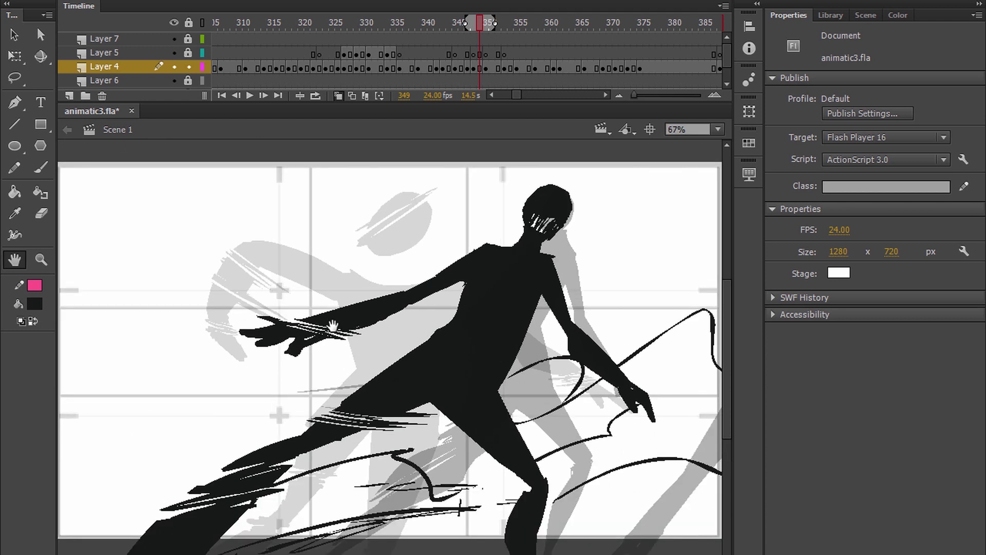
pyautogui.press('l')
pyautogui.press('space')
pyautogui.moveTo(370, 286); pyautogui.dragTo(374, 313)
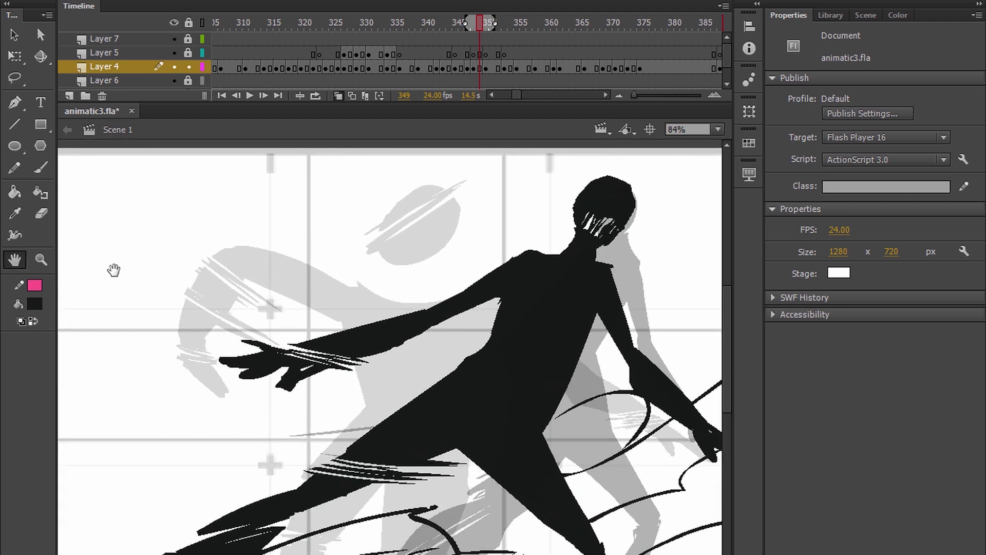
pyautogui.press('l')
pyautogui.moveTo(475, 327)
pyautogui.mouseDown()
pyautogui.moveTo(535, 264)
pyautogui.moveTo(528, 211)
pyautogui.moveTo(280, 420)
pyautogui.mouseUp()
pyautogui.press('q')
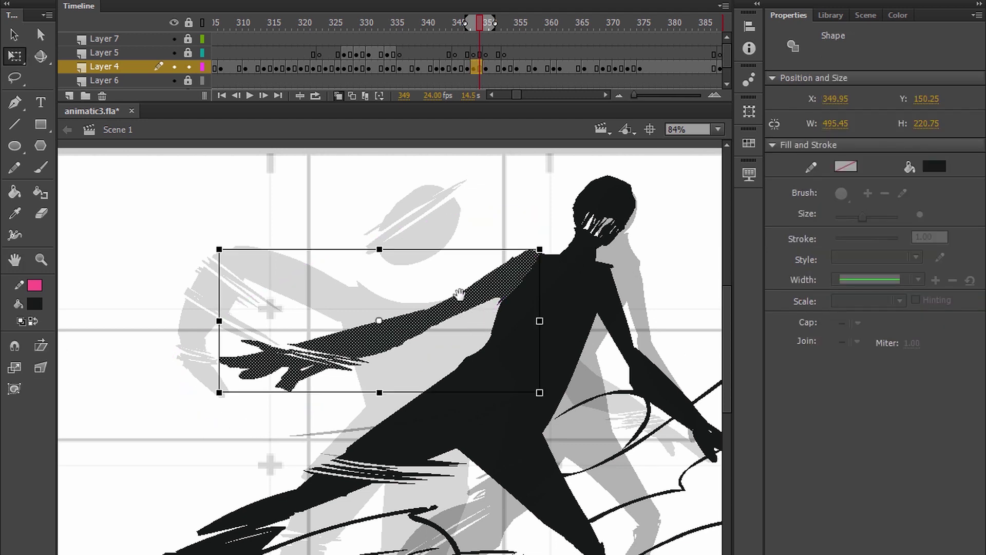
pyautogui.click(172, 0)
pyautogui.moveTo(232, 181)
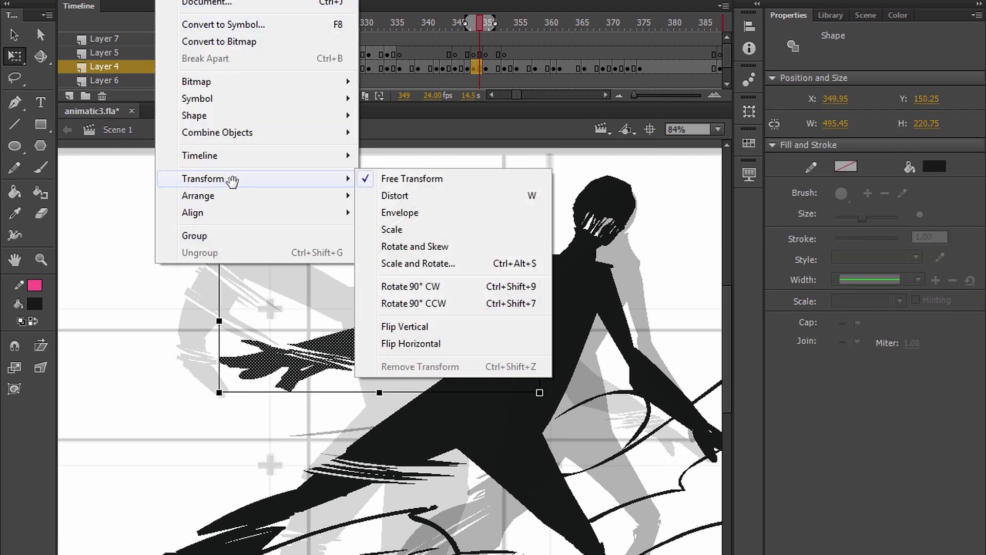
pyautogui.click(448, 197)
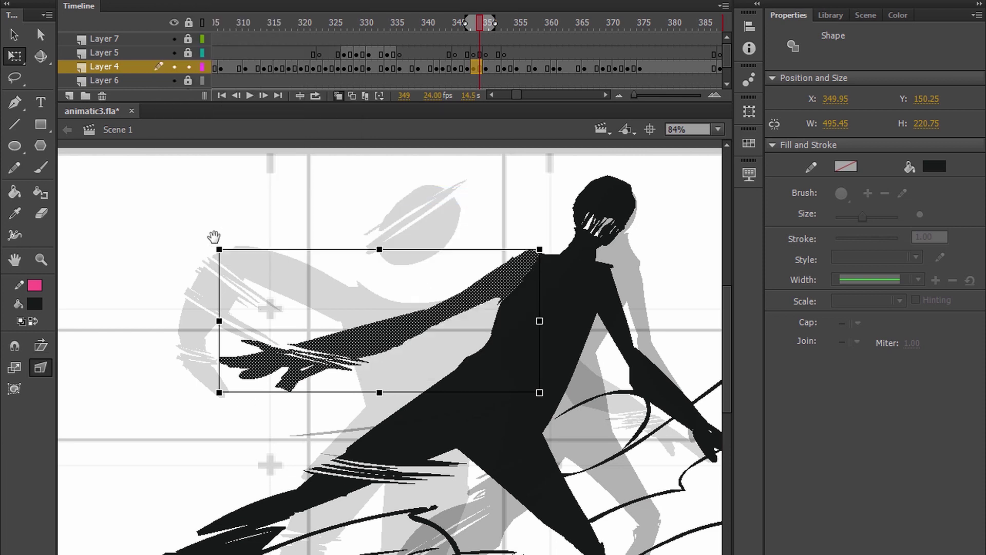
pyautogui.moveTo(220, 249); pyautogui.dragTo(166, 156)
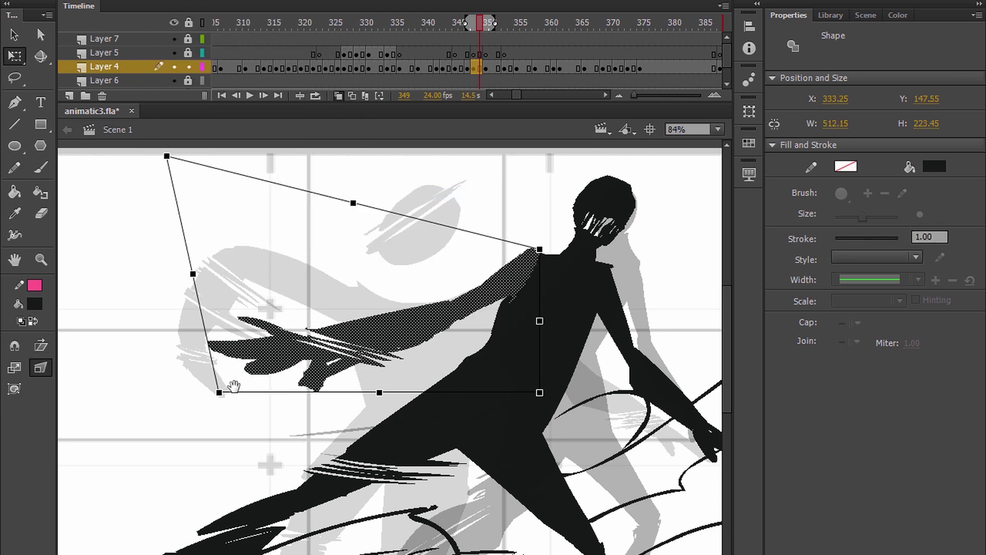
pyautogui.moveTo(219, 392); pyautogui.dragTo(85, 447)
pyautogui.moveTo(538, 248); pyautogui.dragTo(540, 255)
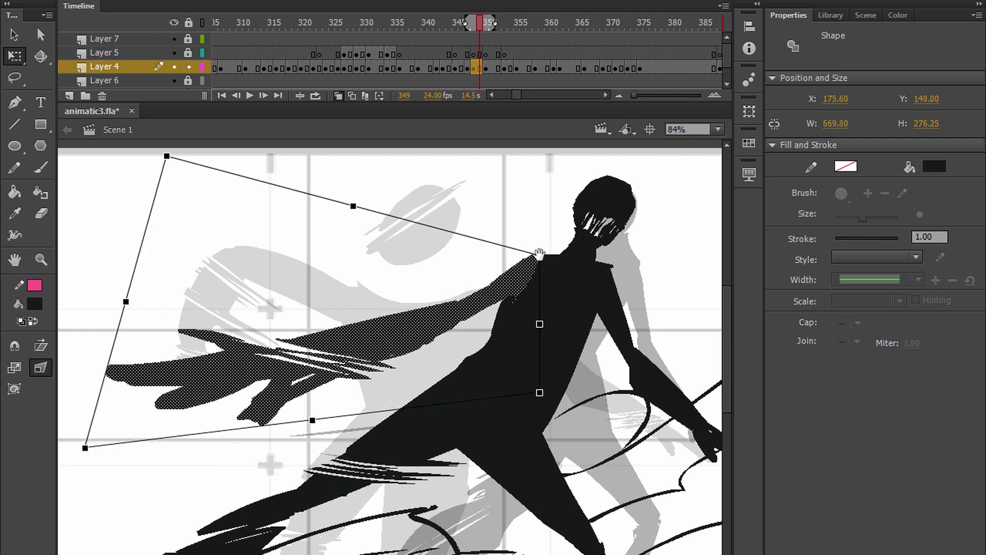
pyautogui.press('h')
pyautogui.moveTo(435, 303); pyautogui.dragTo(461, 321)
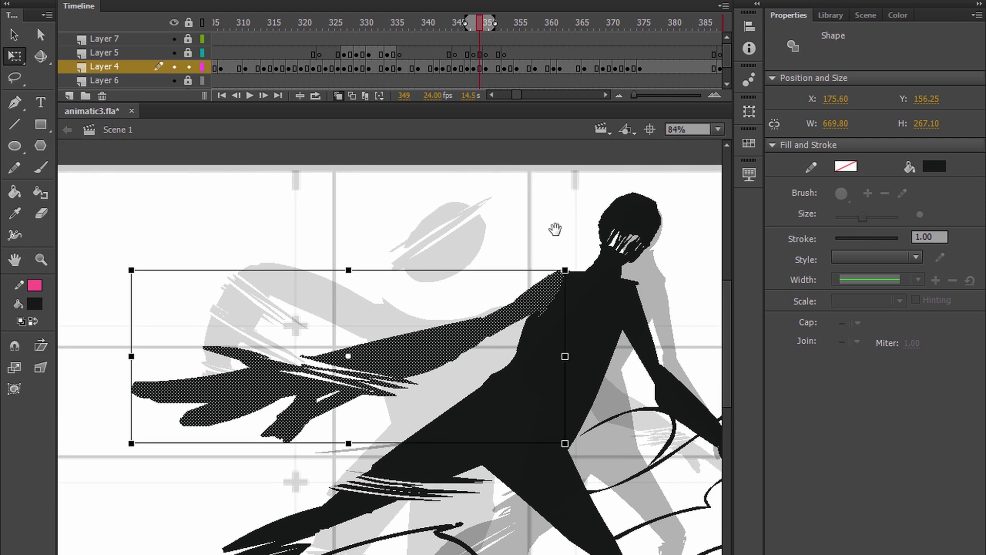
pyautogui.click(529, 237)
# Replay the run from several earlier frames to check the stretched arm, and stop at frame 348.
pyautogui.press('space')
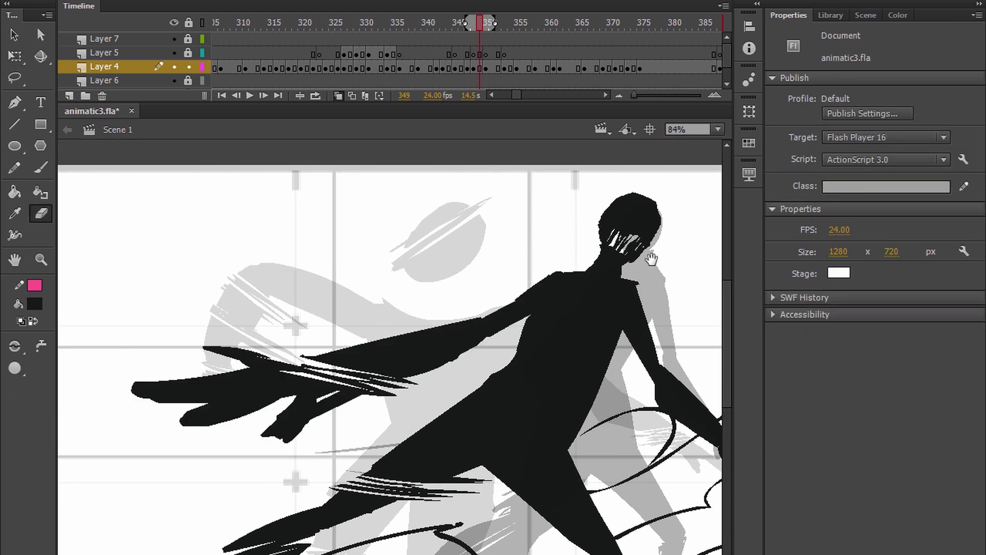
pyautogui.scroll(-2, 424, 258)
pyautogui.scroll(-2, 424, 258)
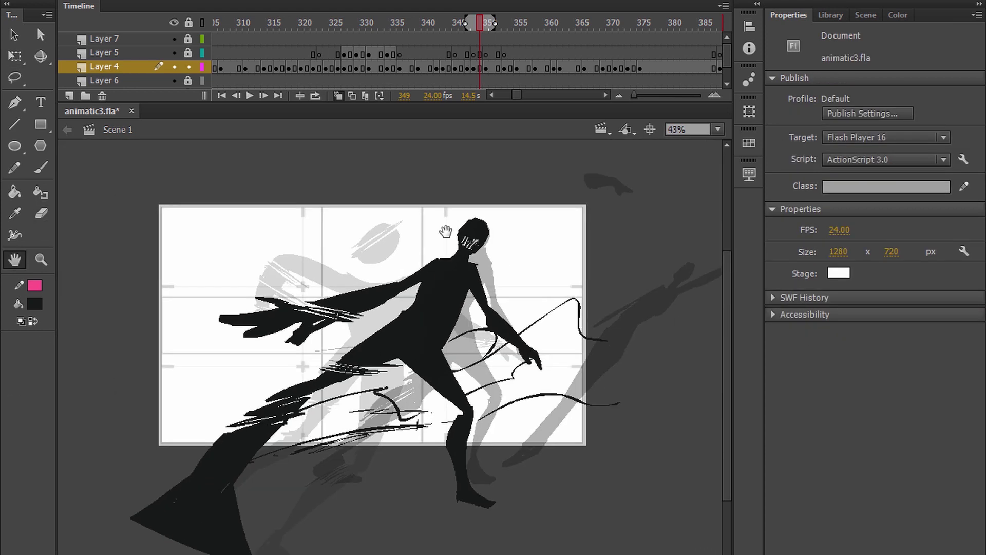
pyautogui.press('Return')
pyautogui.press('Return')
pyautogui.press(',')
pyautogui.press(',')
pyautogui.press(',')
pyautogui.press(',')
pyautogui.press(',')
pyautogui.press(',')
pyautogui.press(',')
pyautogui.press(',')
pyautogui.press(',')
pyautogui.press(',')
pyautogui.press(',')
pyautogui.press(',')
pyautogui.press(',')
pyautogui.press(',')
pyautogui.press(',')
pyautogui.press(',')
pyautogui.press('Return')
pyautogui.press('Return')
pyautogui.press(',')
pyautogui.press(',')
pyautogui.press(',')
pyautogui.press(',')
pyautogui.press(',')
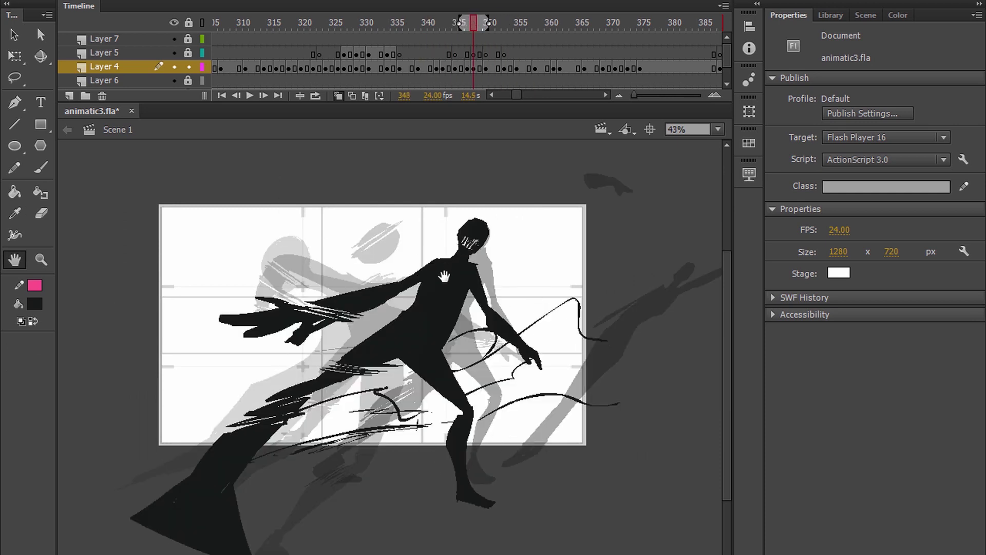
# Step back and forth through the frames around 348 to compare the arm poses, ending on frame 351.
pyautogui.scroll(2, 408, 296)
pyautogui.moveTo(354, 327); pyautogui.dragTo(231, 369)
pyautogui.press('space')
pyautogui.moveTo(507, 318); pyautogui.dragTo(492, 319)
pyautogui.scroll(-2, 629, 283)
pyautogui.press('.')
pyautogui.press('.')
pyautogui.moveTo(637, 278); pyautogui.dragTo(566, 279)
pyautogui.press(',')
pyautogui.press(',')
pyautogui.press(',')
pyautogui.press('.')
pyautogui.press('.')
pyautogui.press('.')
pyautogui.press('.')
pyautogui.press('.')
pyautogui.press('.')
pyautogui.press(',')
pyautogui.press(',')
# Reshape the running figure's rear upper arm on frame 351 by erasing the low elbow bulge and trimming the back above the waist.
pyautogui.scroll(2, 433, 289)
pyautogui.scroll(1, 433, 289)
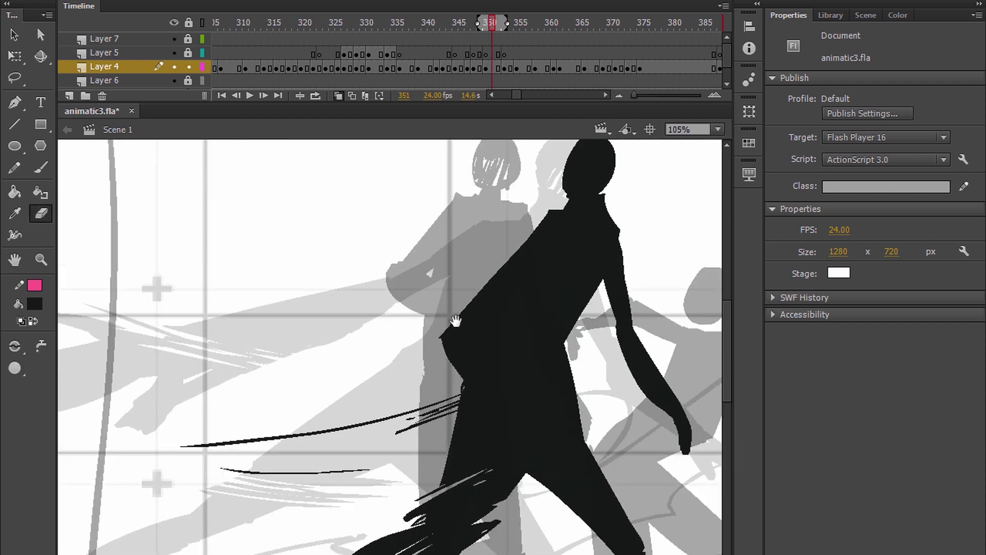
pyautogui.press('b')
pyautogui.moveTo(542, 221)
pyautogui.mouseDown()
pyautogui.moveTo(452, 302)
pyautogui.moveTo(529, 241)
pyautogui.mouseUp()
pyautogui.press('e')
pyautogui.press('b')
pyautogui.press('e')
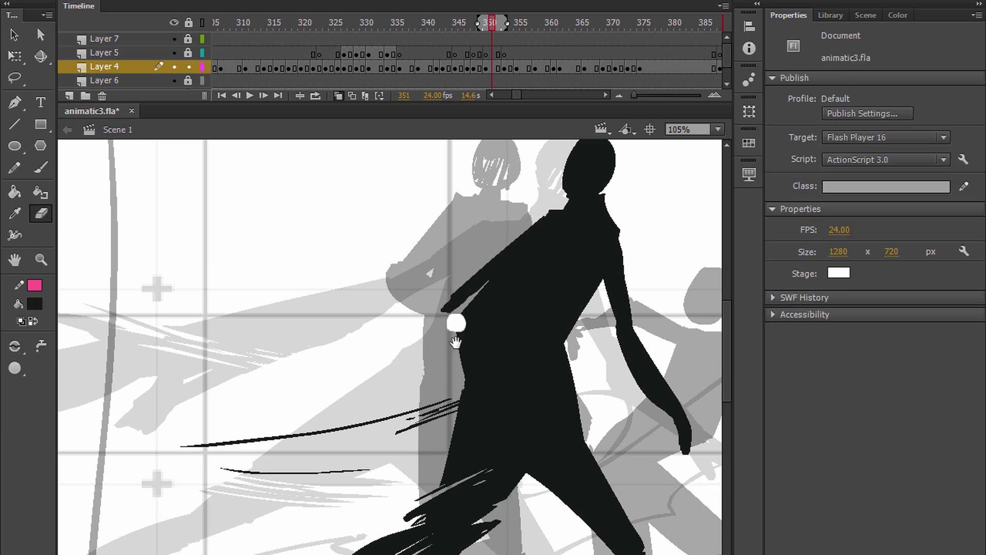
pyautogui.moveTo(456, 324); pyautogui.dragTo(467, 349)
# Redraw the rear forearm bent down to the hip on frame 351, and add speed lines trailing behind the hand.
pyautogui.press('b')
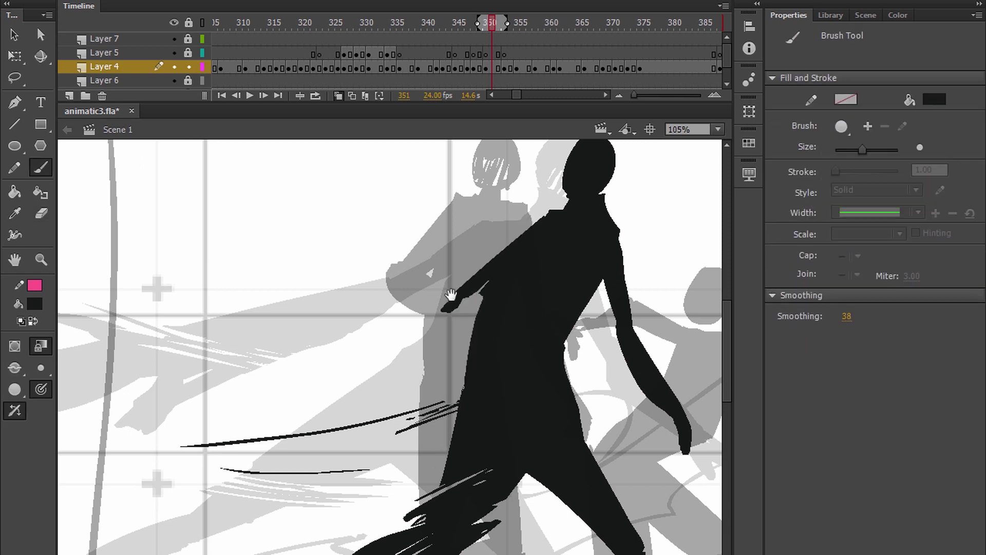
pyautogui.moveTo(463, 304); pyautogui.dragTo(486, 287)
pyautogui.press('e')
pyautogui.moveTo(436, 337); pyautogui.dragTo(441, 304)
pyautogui.press('b')
pyautogui.moveTo(368, 437)
pyautogui.mouseDown()
pyautogui.moveTo(498, 364)
pyautogui.moveTo(351, 422)
pyautogui.moveTo(497, 365)
pyautogui.moveTo(478, 367)
pyautogui.mouseUp()
pyautogui.press('e')
pyautogui.press('b')
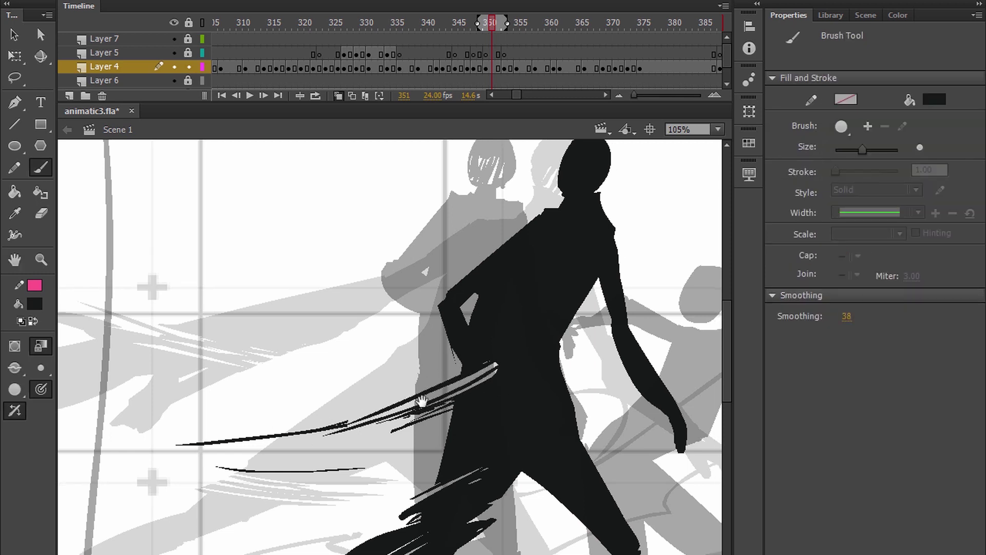
# Play back the frames around 351 to check the arm swing, and return to frame 348.
pyautogui.scroll(-4, 529, 331)
pyautogui.press('Return')
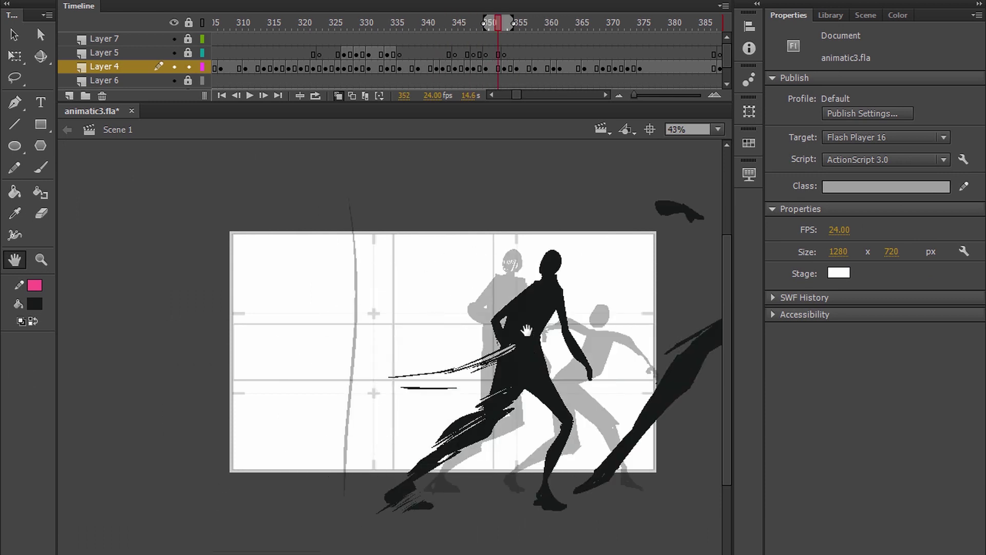
pyautogui.press('Return')
# Erase the uppermost finger of the stretched trailing hand on frame 348, and reshape the thumb into a smooth curved form.
pyautogui.scroll(2, 358, 358)
pyautogui.scroll(2, 357, 358)
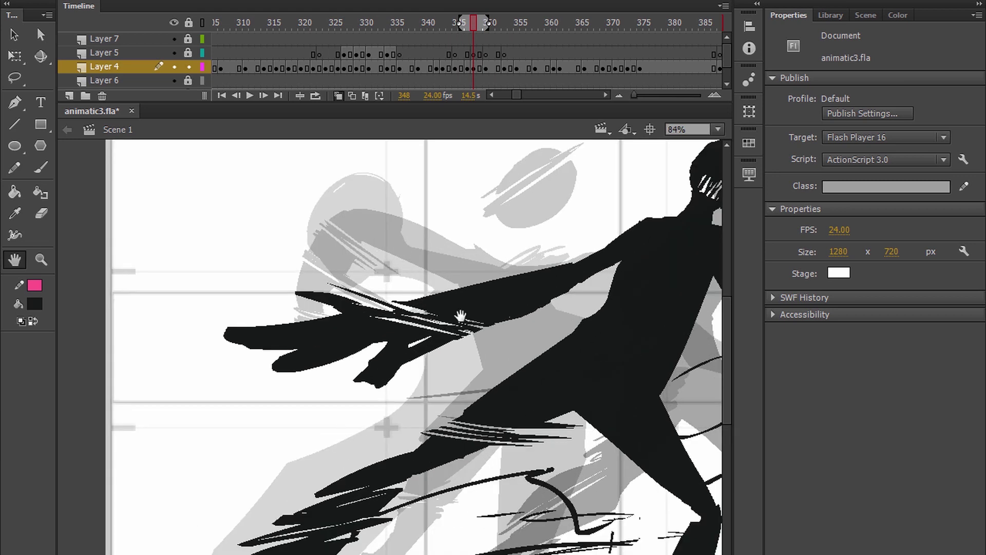
pyautogui.press('e')
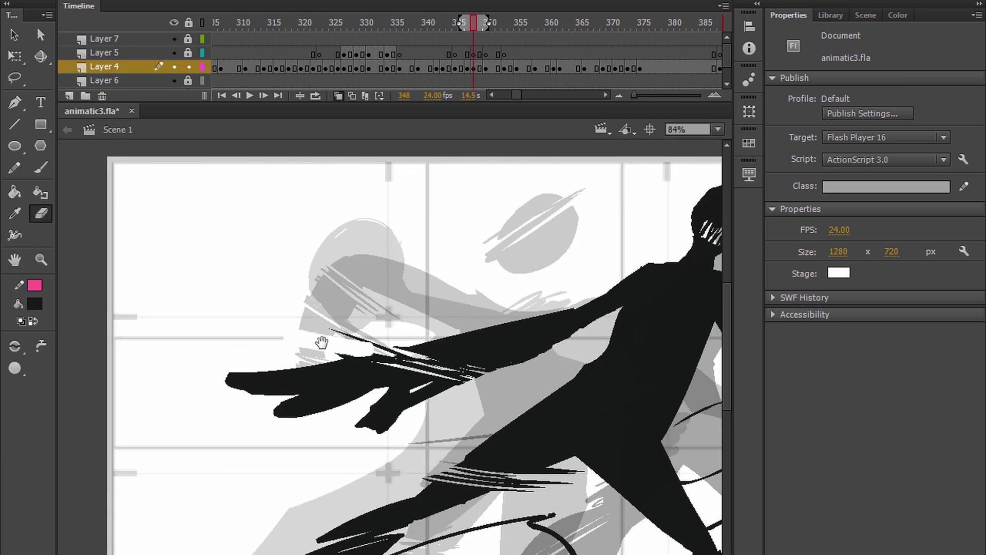
pyautogui.press('b')
pyautogui.press('e')
pyautogui.moveTo(375, 399)
pyautogui.mouseDown()
pyautogui.moveTo(386, 404)
pyautogui.moveTo(378, 438)
pyautogui.mouseUp()
pyautogui.press('b')
pyautogui.moveTo(499, 358); pyautogui.dragTo(537, 331)
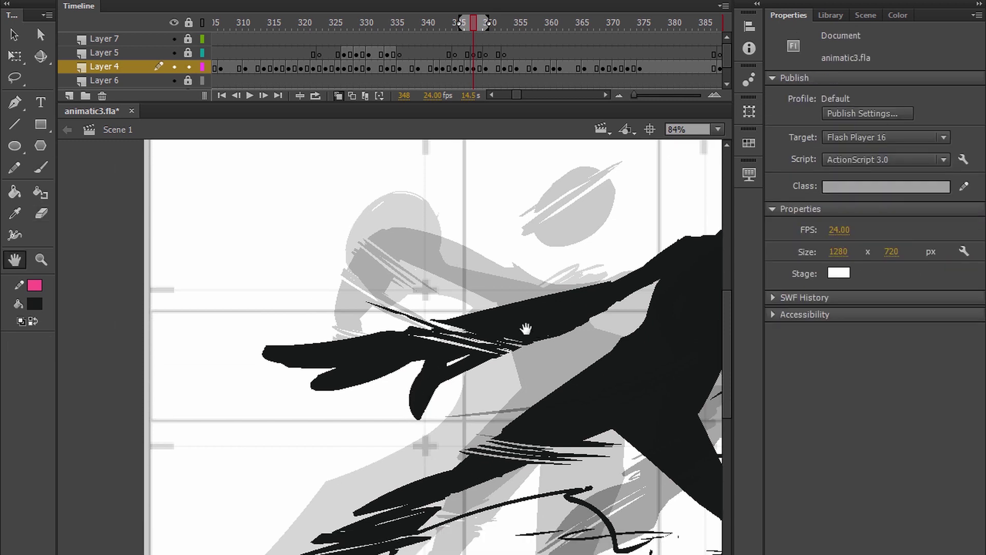
pyautogui.moveTo(485, 382); pyautogui.dragTo(482, 395)
# Taper the lower finger of the stretched hand on frame 348 to a point, and sharpen the tip of the longest finger.
pyautogui.press('e')
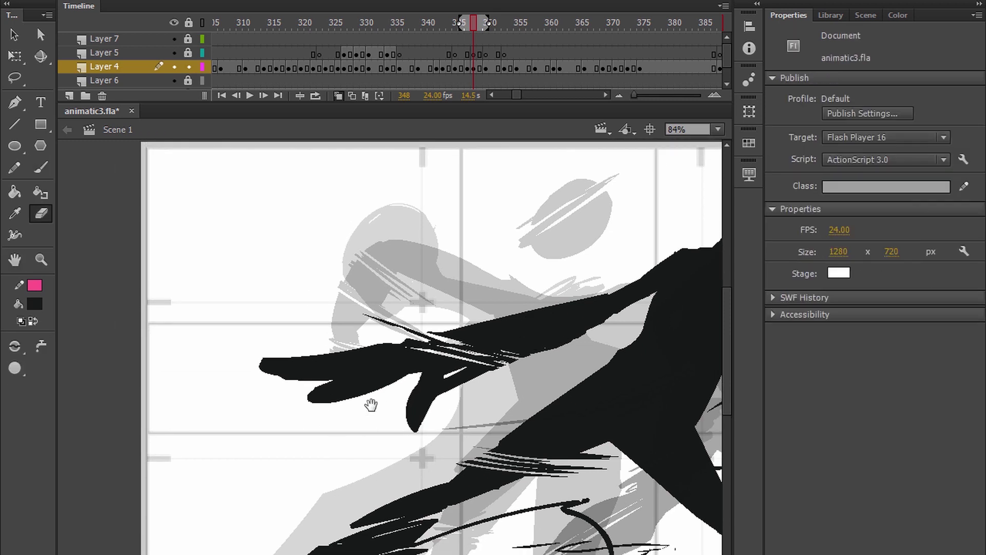
pyautogui.press('q')
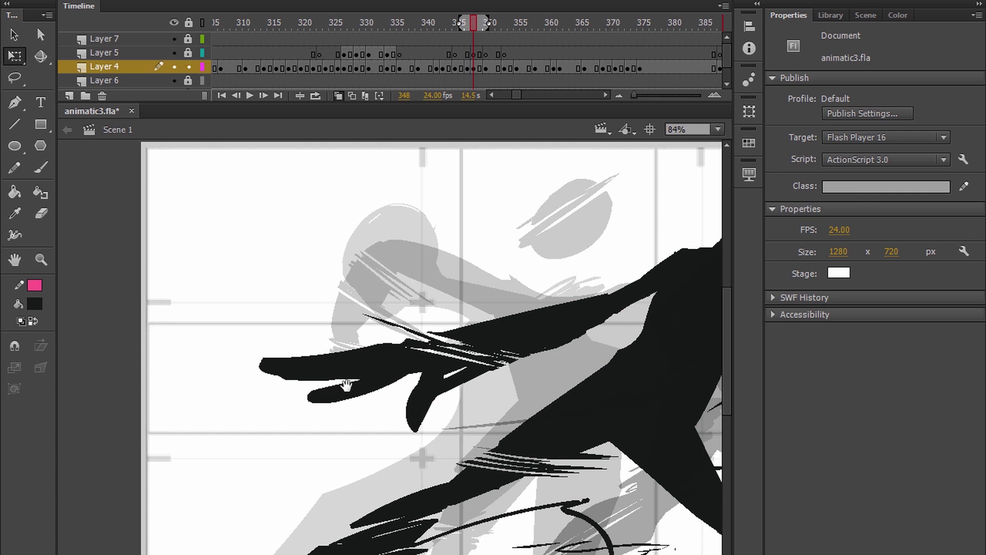
pyautogui.press('b')
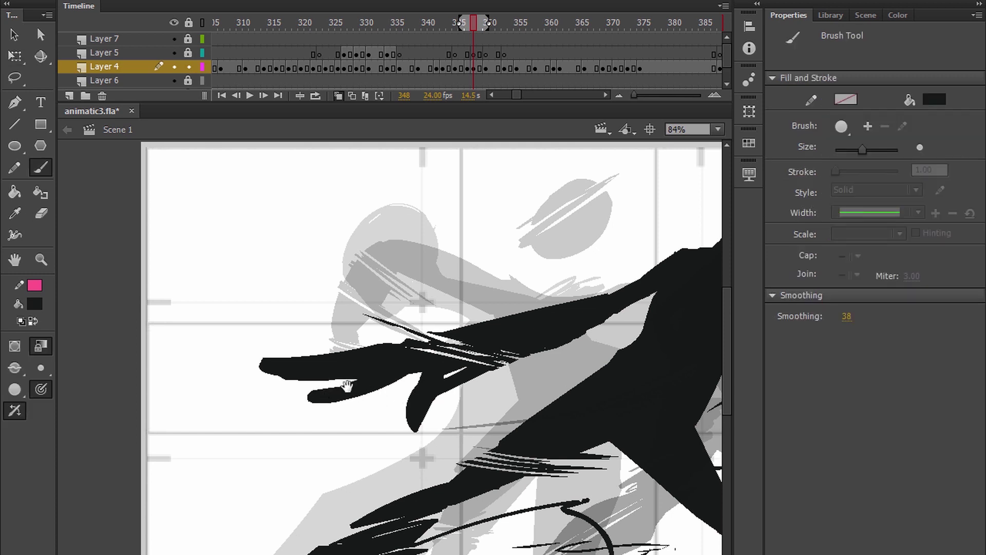
pyautogui.press('q')
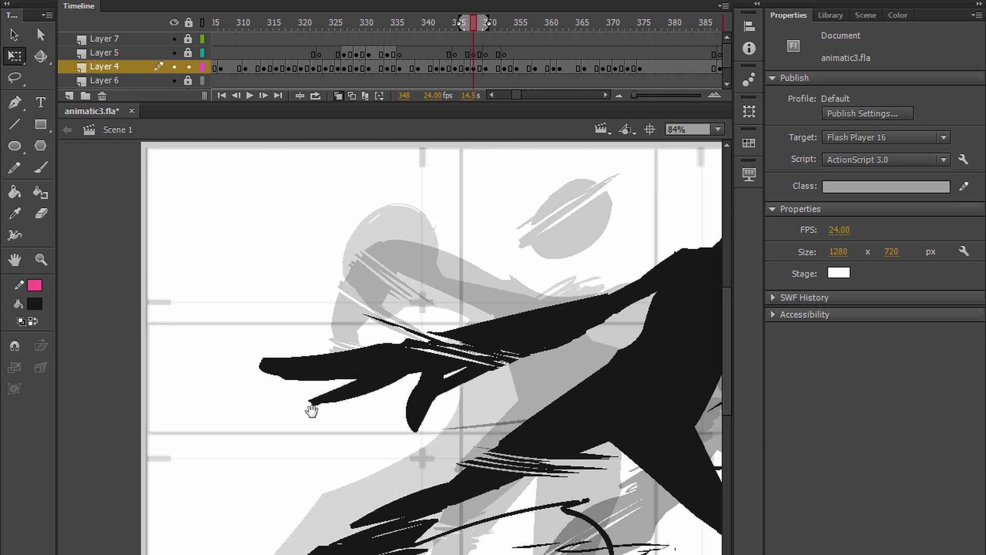
pyautogui.press('e')
pyautogui.moveTo(342, 397); pyautogui.dragTo(162, 356)
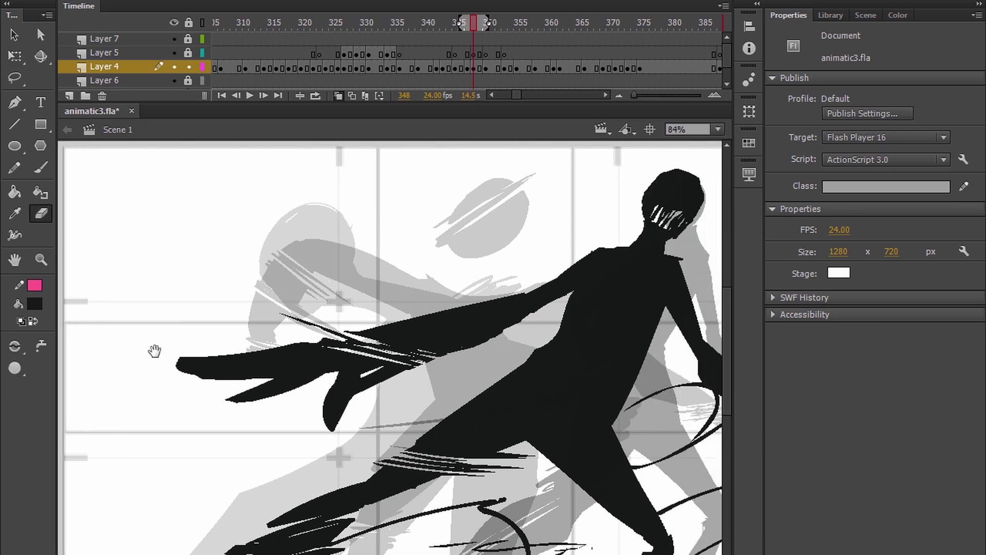
pyautogui.moveTo(352, 386); pyautogui.dragTo(385, 359)
pyautogui.press('b')
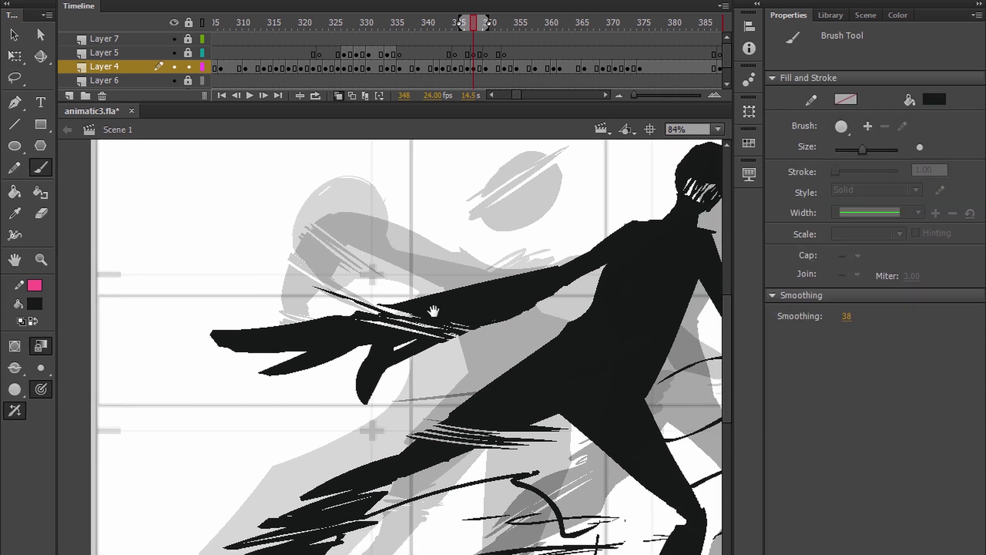
# Play back the frames around 348 twice to check the stretched hand's swing, and return to frame 348.
pyautogui.moveTo(411, 323); pyautogui.dragTo(378, 332)
pyautogui.moveTo(225, 335); pyautogui.dragTo(210, 328)
pyautogui.press('space')
pyautogui.moveTo(499, 429); pyautogui.dragTo(447, 424)
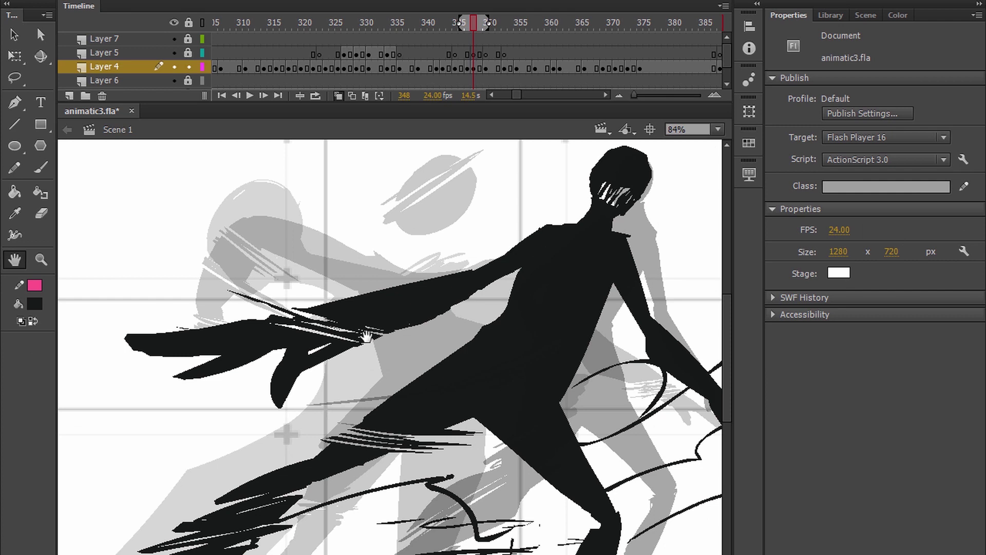
pyautogui.press('e')
pyautogui.press('h')
pyautogui.moveTo(402, 273); pyautogui.dragTo(404, 295)
pyautogui.hotkey('ctrl', '3')
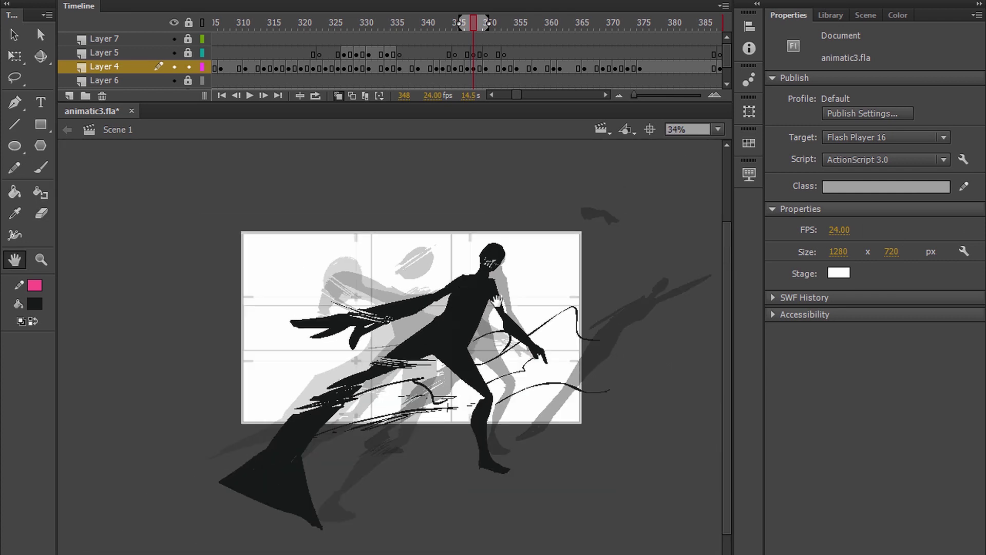
pyautogui.moveTo(496, 300); pyautogui.dragTo(467, 321)
pyautogui.press(',')
pyautogui.press(',')
pyautogui.press(',')
pyautogui.press(',')
pyautogui.press(',')
pyautogui.press(',')
pyautogui.press(',')
pyautogui.press('Return')
pyautogui.press('Return')
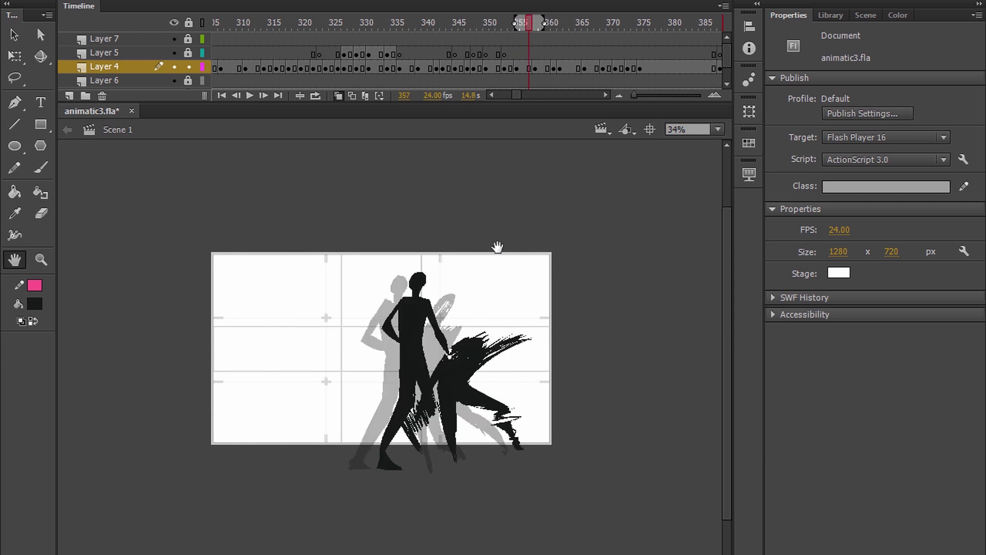
pyautogui.press(',')
pyautogui.press(',')
pyautogui.press(',')
pyautogui.press(',')
pyautogui.press(',')
pyautogui.press(',')
pyautogui.press(',')
pyautogui.press(',')
pyautogui.press(',')
pyautogui.press(',')
pyautogui.press(',')
pyautogui.press(',')
pyautogui.press(',')
pyautogui.press(',')
pyautogui.press(',')
pyautogui.press(',')
pyautogui.press(',')
pyautogui.press('Return')
pyautogui.press('Return')
pyautogui.press(',')
pyautogui.press(',')
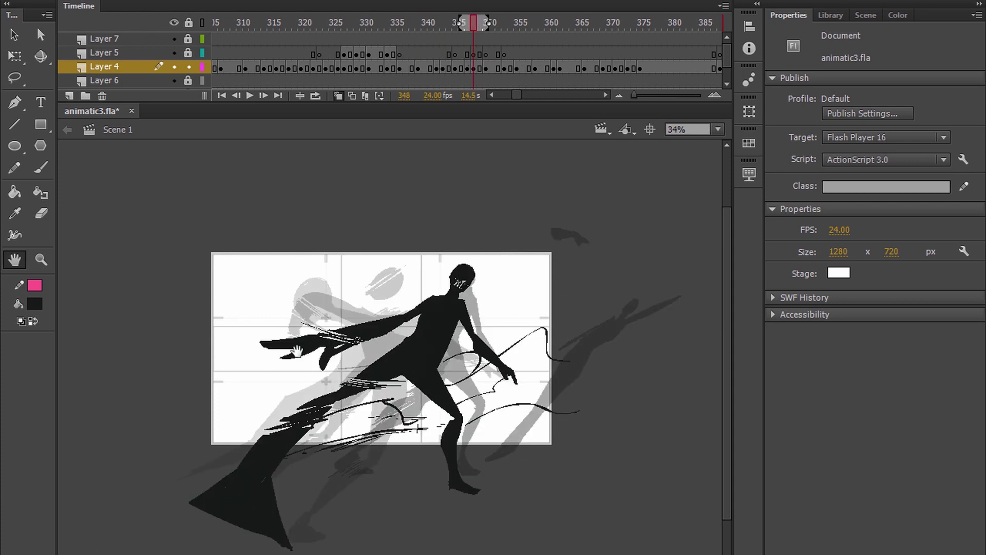
# Erase a diagonal gap across the longest finger of the stretched hand on frame 348, close to the fingertip.
pyautogui.scroll(5, 297, 350)
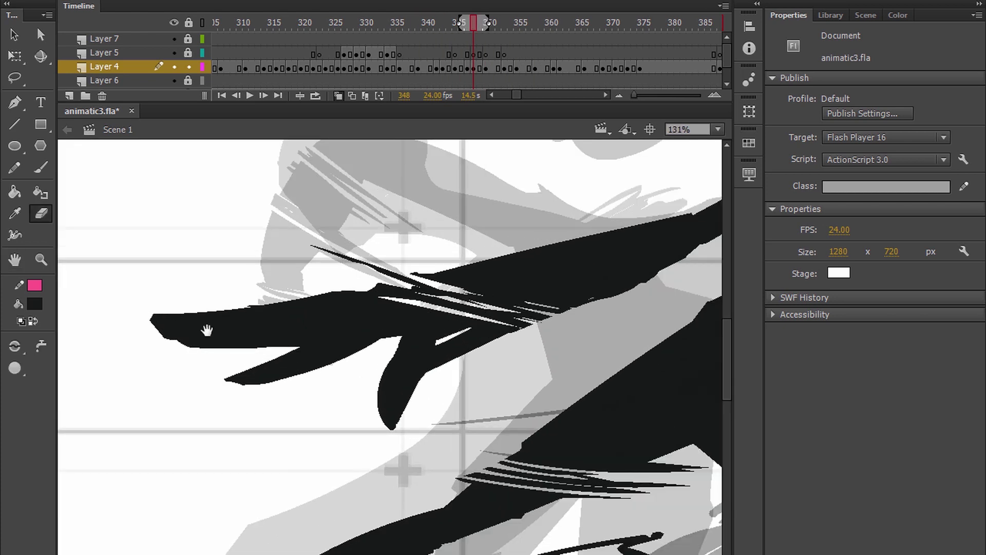
pyautogui.moveTo(195, 331); pyautogui.dragTo(222, 340)
pyautogui.hotkey('ctrl', 'z')
pyautogui.hotkey('ctrl', 'y')
pyautogui.hotkey('ctrl', 'z')
pyautogui.moveTo(273, 292); pyautogui.dragTo(297, 315)
pyautogui.moveTo(215, 337); pyautogui.dragTo(252, 374)
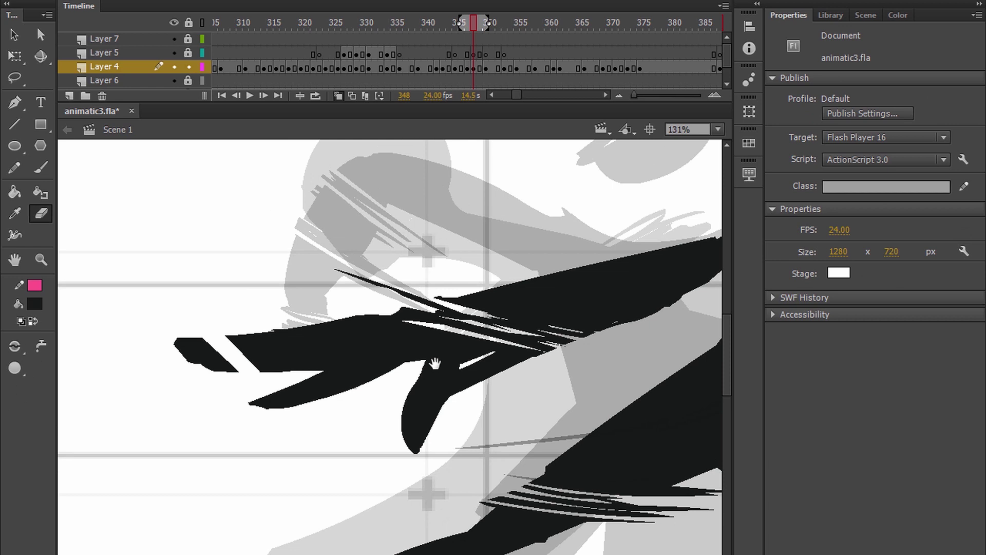
# Try thin diagonal brush streaks across the gap in the longest finger, and erase the gap clean again.
pyautogui.press('b')
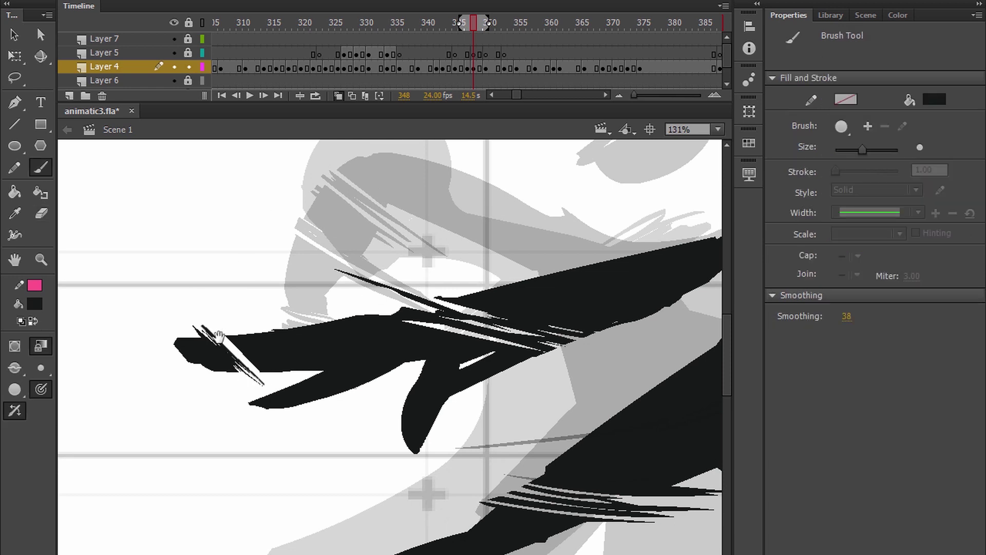
pyautogui.press('e')
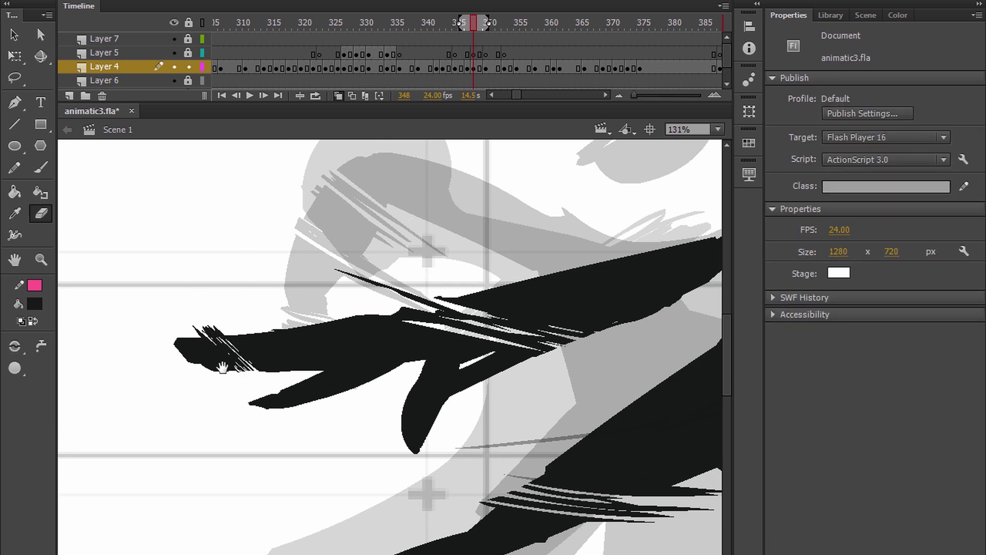
pyautogui.press('b')
pyautogui.press('e')
pyautogui.press('b')
pyautogui.moveTo(211, 331); pyautogui.dragTo(266, 385)
pyautogui.press('e')
# Fill the gap in the longest finger on frame 348 with thin parallel diagonal streaks, alternating brush strokes and eraser cuts.
pyautogui.press('b')
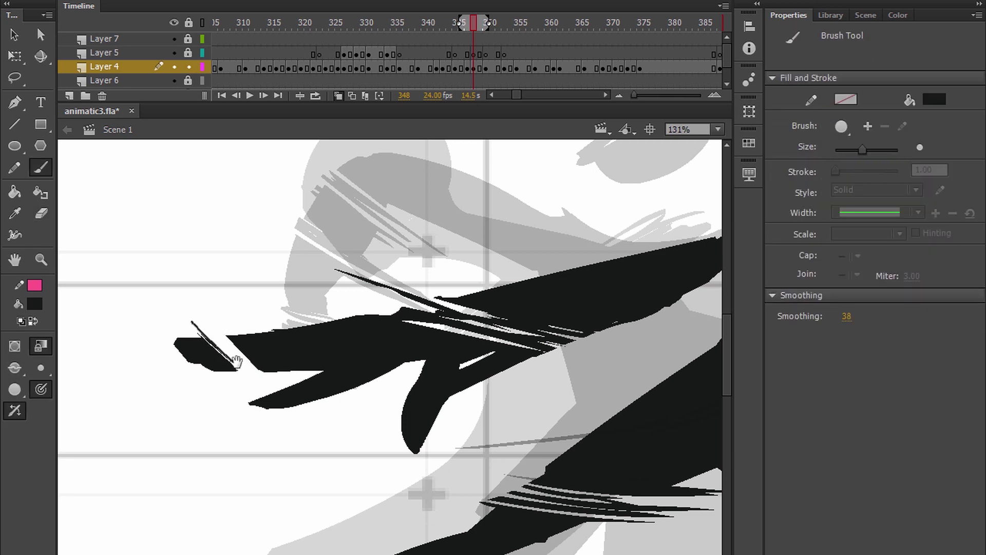
pyautogui.press('e')
pyautogui.moveTo(213, 309); pyautogui.dragTo(185, 312)
pyautogui.press('q')
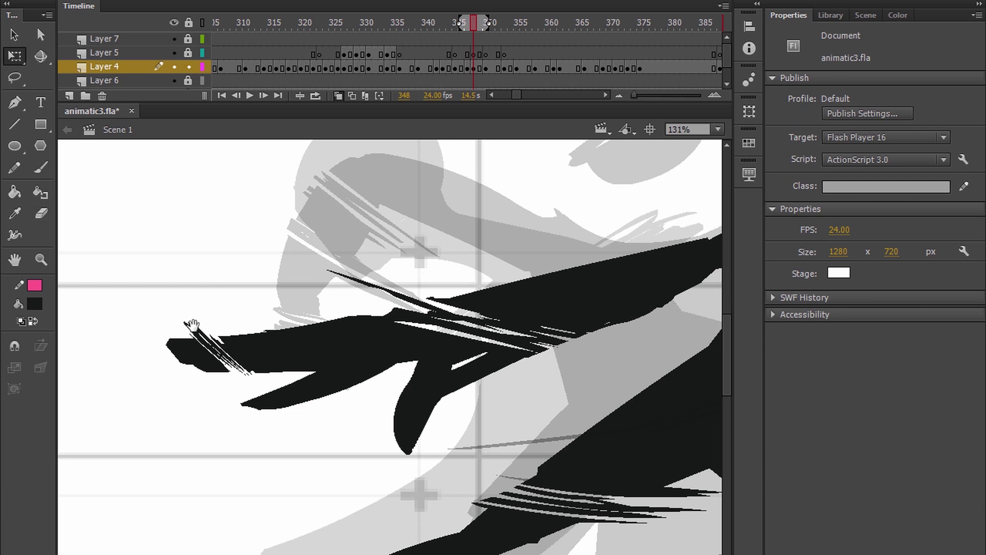
pyautogui.press('e')
pyautogui.press('b')
pyautogui.press('e')
pyautogui.moveTo(192, 325); pyautogui.dragTo(247, 374)
pyautogui.press('b')
pyautogui.hotkey('ctrl', 'z')
pyautogui.press('e')
pyautogui.moveTo(192, 326)
pyautogui.mouseDown()
pyautogui.moveTo(257, 385)
pyautogui.moveTo(205, 339)
pyautogui.moveTo(250, 381)
pyautogui.mouseUp()
pyautogui.press('b')
# Cut a diagonal gap near the tip of the hand's lower finger on frame 348, and brush thin streaks across it.
pyautogui.press('e')
pyautogui.scroll(-3, 308, 328)
pyautogui.press('b')
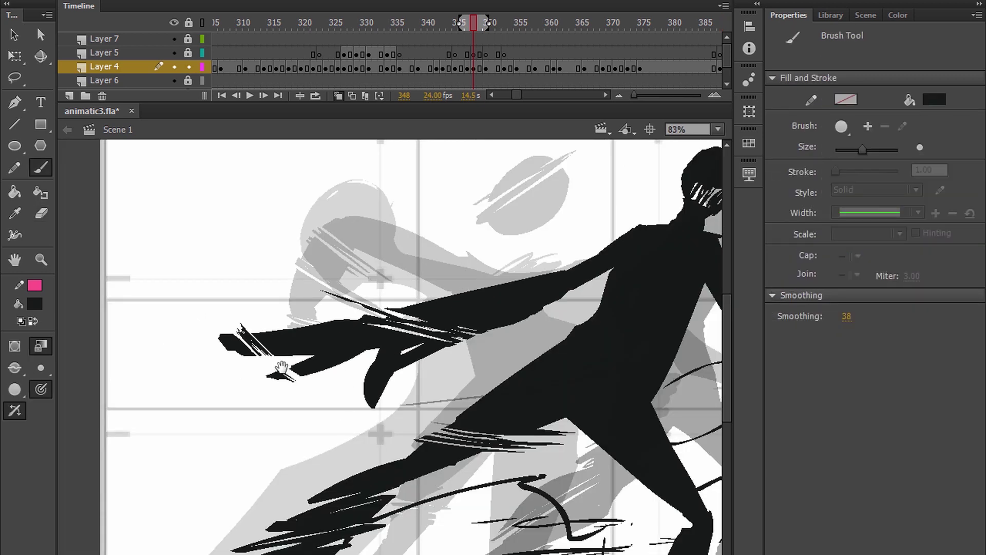
# Play back the frames around 348 to check the streaked fingers in motion.
pyautogui.press('h')
pyautogui.moveTo(410, 315); pyautogui.dragTo(385, 307)
pyautogui.press('Return')
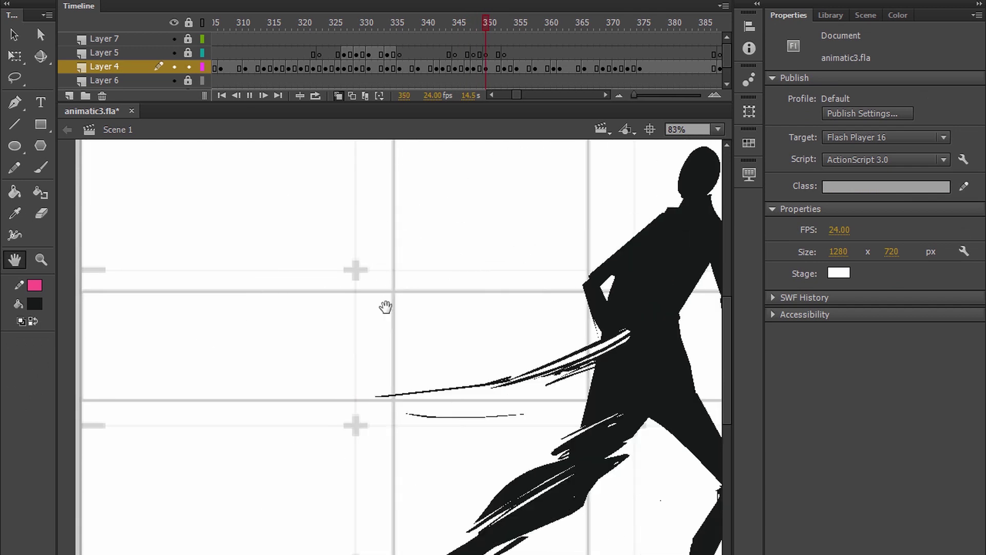
pyautogui.press('Return')
pyautogui.press(',')
pyautogui.press(',')
pyautogui.press(',')
pyautogui.press(',')
pyautogui.press(',')
pyautogui.scroll(-3, 464, 319)
pyautogui.press(',')
pyautogui.press(',')
pyautogui.press(',')
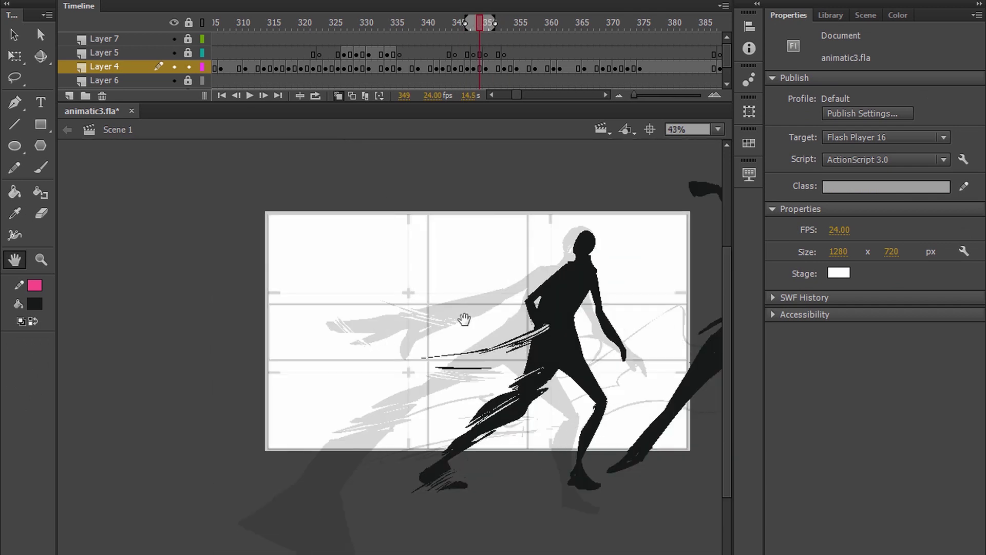
pyautogui.press('Return')
pyautogui.press('Return')
# Go back to around frame 333 and replay the fight up to frame 353 to review the timing.
pyautogui.press(',')
pyautogui.press(',')
pyautogui.press(',')
pyautogui.press(',')
pyautogui.press(',')
pyautogui.press(',')
pyautogui.press(',')
pyautogui.press(',')
pyautogui.press(',')
pyautogui.press(',')
pyautogui.press(',')
pyautogui.press(',')
pyautogui.press(',')
pyautogui.press(',')
pyautogui.press(',')
pyautogui.press(',')
pyautogui.press(',')
pyautogui.press(',')
pyautogui.press(',')
pyautogui.press(',')
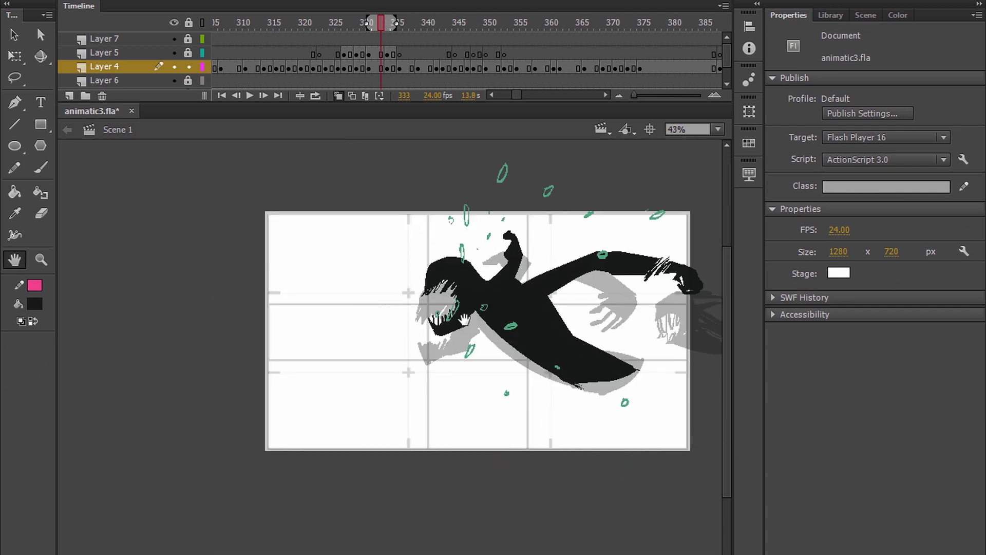
pyautogui.press('Return')
pyautogui.press('Return')
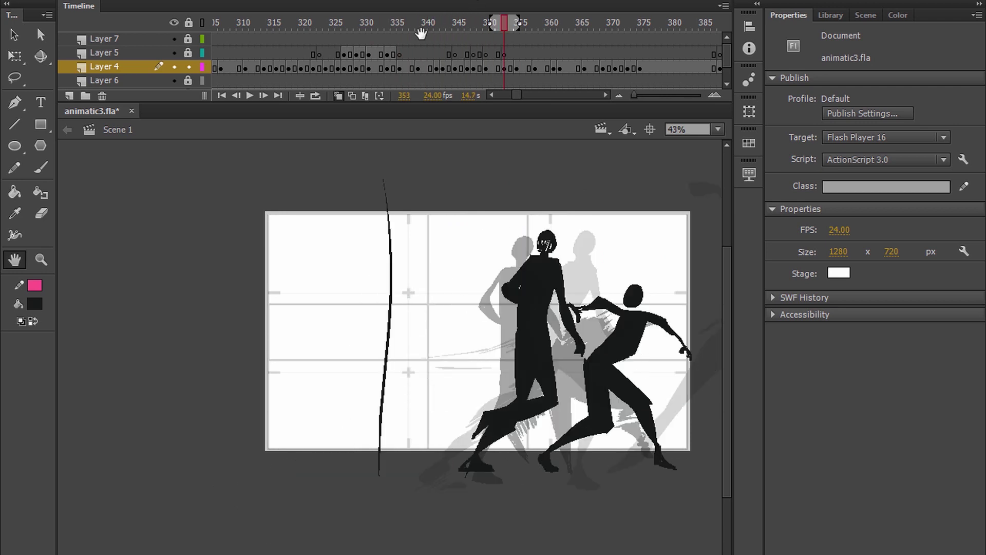
# Go back to around frame 327 and play the fight through frame 356 in a closer view.
pyautogui.press(',')
pyautogui.press(',')
pyautogui.press(',')
pyautogui.press(',')
pyautogui.press(',')
pyautogui.press(',')
pyautogui.press(',')
pyautogui.press(',')
pyautogui.press(',')
pyautogui.press(',')
pyautogui.press(',')
pyautogui.press(',')
pyautogui.press(',')
pyautogui.press(',')
pyautogui.press(',')
pyautogui.press(',')
pyautogui.press(',')
pyautogui.press(',')
pyautogui.press(',')
pyautogui.press(',')
pyautogui.moveTo(546, 329); pyautogui.dragTo(380, 308)
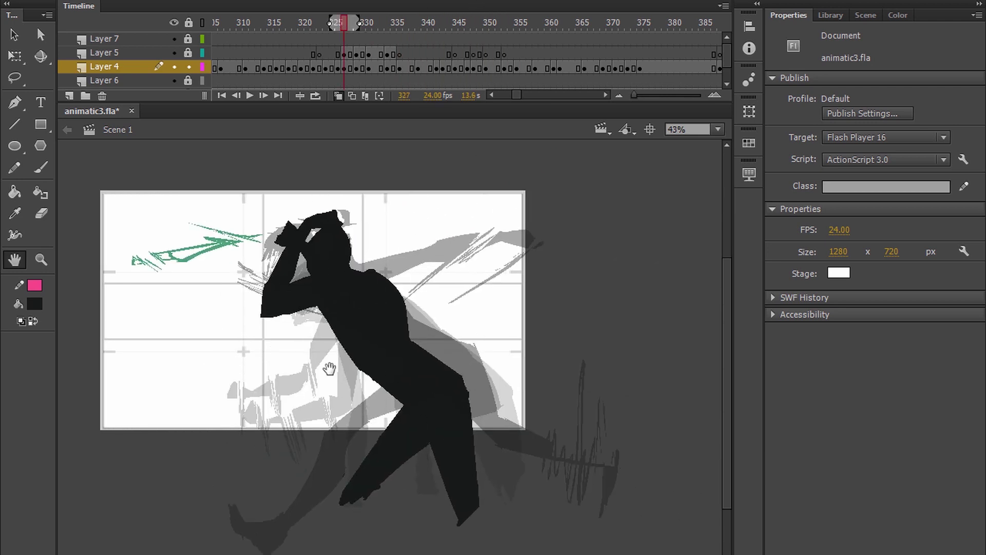
pyautogui.scroll(2, 330, 368)
pyautogui.moveTo(460, 282); pyautogui.dragTo(474, 312)
pyautogui.press('Return')
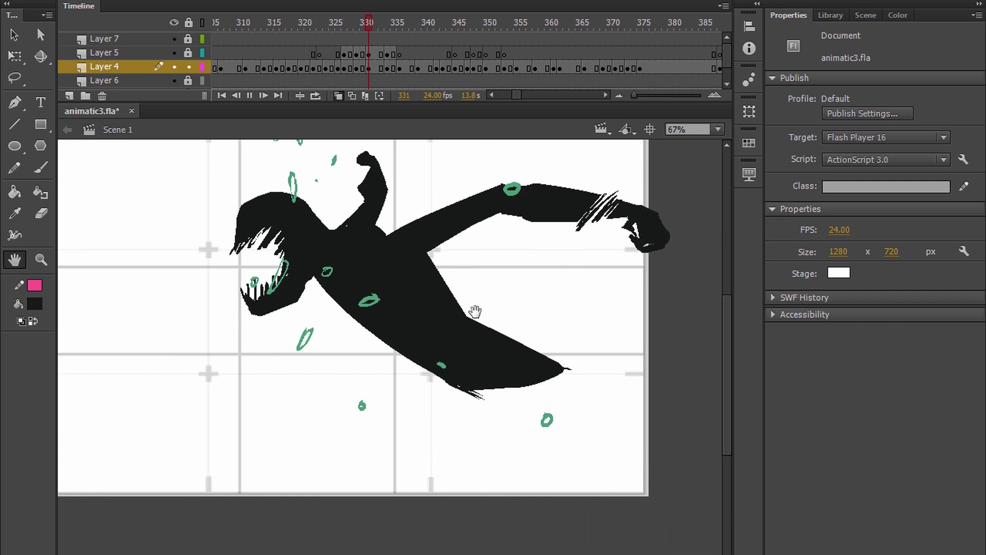
pyautogui.press('Return')
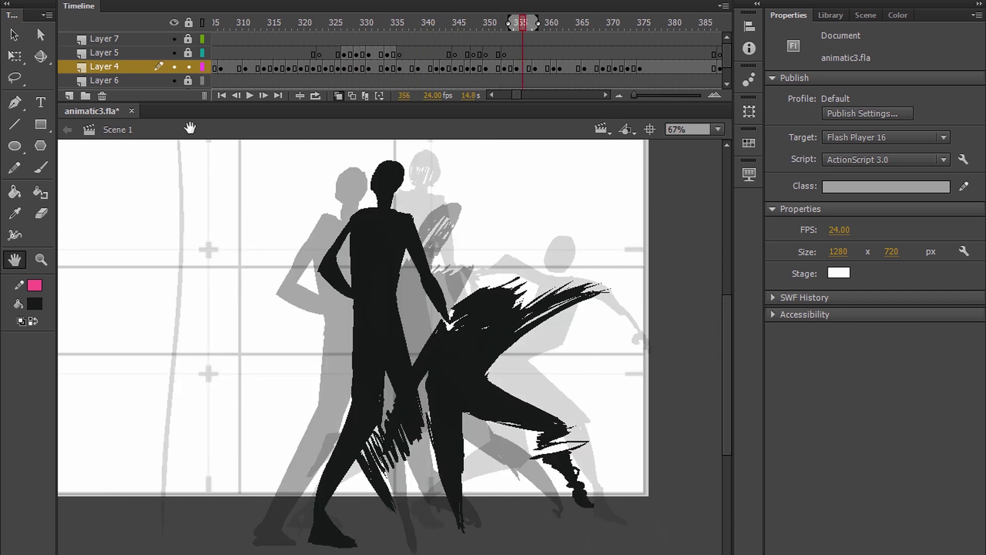
# Step back and forth through frames 356 to 365 to examine the poses of the two fighting figures.
pyautogui.moveTo(488, 228); pyautogui.dragTo(491, 273)
pyautogui.press('.')
pyautogui.press('.')
pyautogui.press('.')
pyautogui.press('.')
pyautogui.press('.')
pyautogui.press('.')
pyautogui.press('.')
pyautogui.press('.')
pyautogui.press('.')
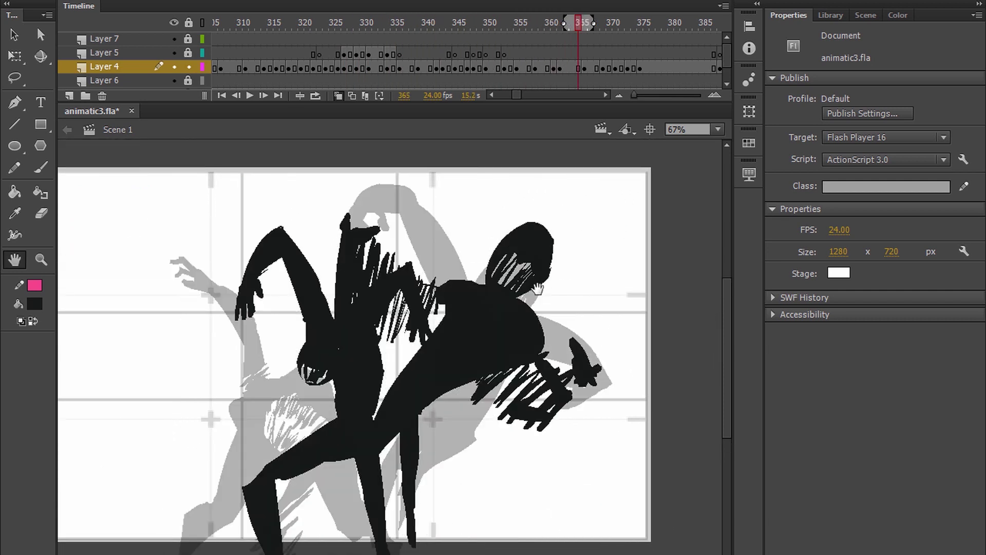
pyautogui.moveTo(576, 267); pyautogui.dragTo(590, 291)
pyautogui.press(',')
pyautogui.press(',')
pyautogui.press(',')
pyautogui.press(',')
pyautogui.press(',')
pyautogui.press(',')
pyautogui.press(',')
pyautogui.press(',')
pyautogui.press(',')
pyautogui.press('.')
pyautogui.press('.')
pyautogui.press('.')
pyautogui.press('.')
pyautogui.press('.')
pyautogui.press('.')
pyautogui.press('.')
pyautogui.press('.')
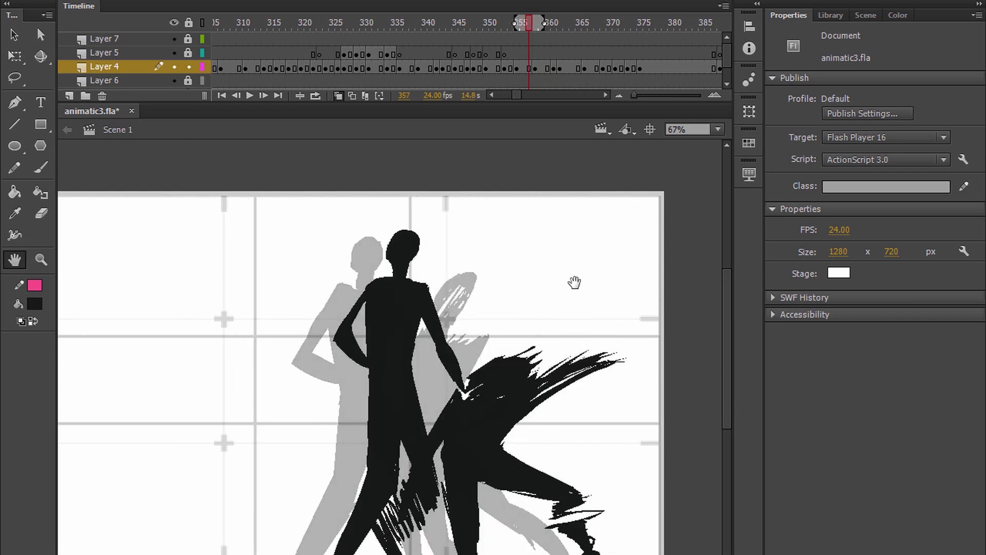
# Step forward from frame 357 to frame 375 to review the fight up to the green effect drawing.
pyautogui.press('.')
pyautogui.press('.')
pyautogui.press('.')
pyautogui.press('.')
pyautogui.press('.')
pyautogui.press('.')
pyautogui.press('.')
pyautogui.press('.')
pyautogui.press('.')
pyautogui.press('.')
pyautogui.press('.')
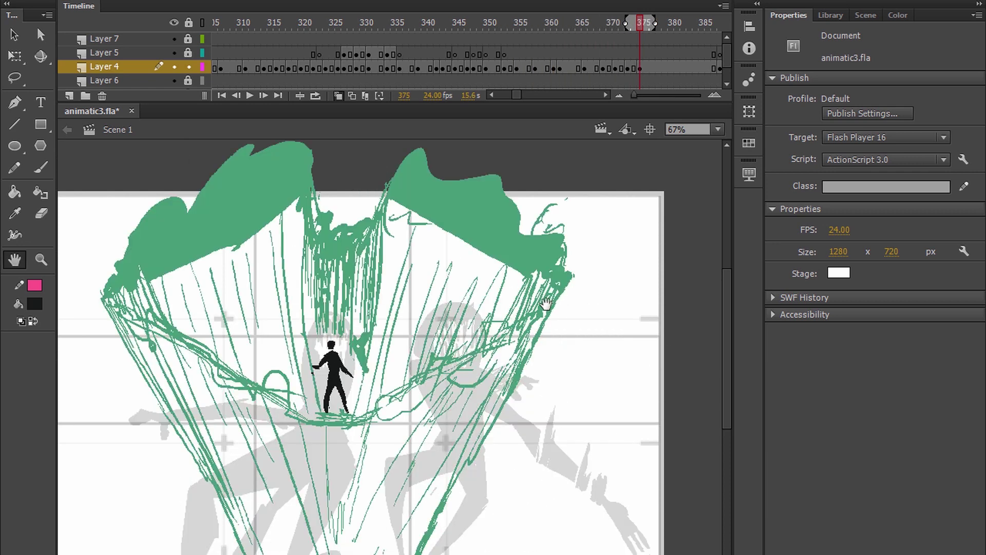
# Step back from frame 375 and forward again to frame 374 to examine the two figures' poses before the green effect.
pyautogui.press(',')
pyautogui.press(',')
pyautogui.press(',')
pyautogui.press(',')
pyautogui.press(',')
pyautogui.press(',')
pyautogui.press(',')
pyautogui.press(',')
pyautogui.press('.')
pyautogui.press('.')
pyautogui.press('.')
pyautogui.press('.')
pyautogui.press('.')
pyautogui.press('.')
pyautogui.press('.')
pyautogui.press('.')
pyautogui.press('.')
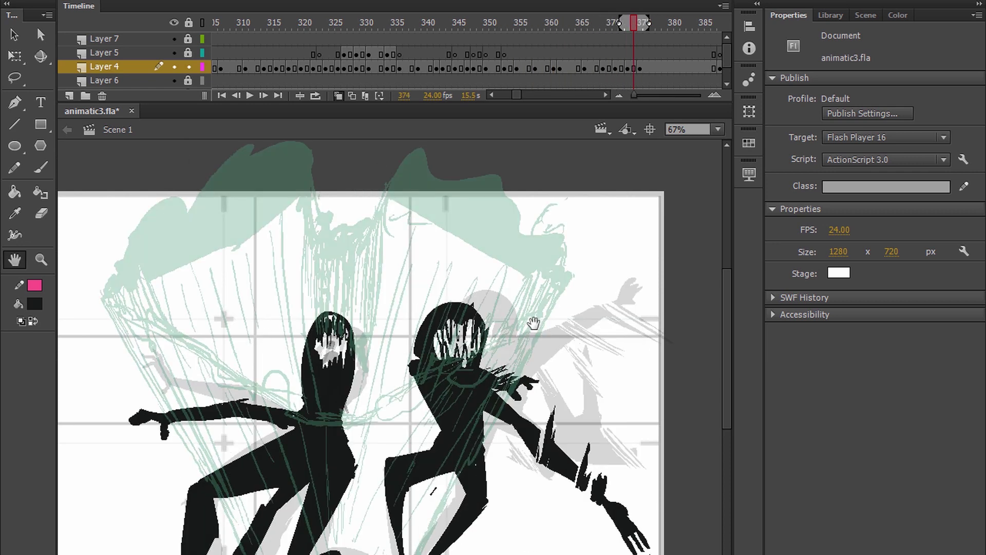
# Go back to the earlier part of the fight and step forward through frame 359 to frame 376 to check the motion.
pyautogui.press(',')
pyautogui.press(',')
pyautogui.press(',')
pyautogui.press(',')
pyautogui.press(',')
pyautogui.press(',')
pyautogui.press(',')
pyautogui.press(',')
pyautogui.press(',')
pyautogui.press(',')
pyautogui.press(',')
pyautogui.press(',')
pyautogui.press(',')
pyautogui.press(',')
pyautogui.press(',')
pyautogui.press(',')
pyautogui.press(',')
pyautogui.press(',')
pyautogui.press(',')
pyautogui.press(',')
pyautogui.press('.')
pyautogui.press('.')
pyautogui.press('.')
pyautogui.press('.')
pyautogui.press('.')
pyautogui.press('.')
pyautogui.press('.')
pyautogui.press('.')
pyautogui.press('.')
pyautogui.press('.')
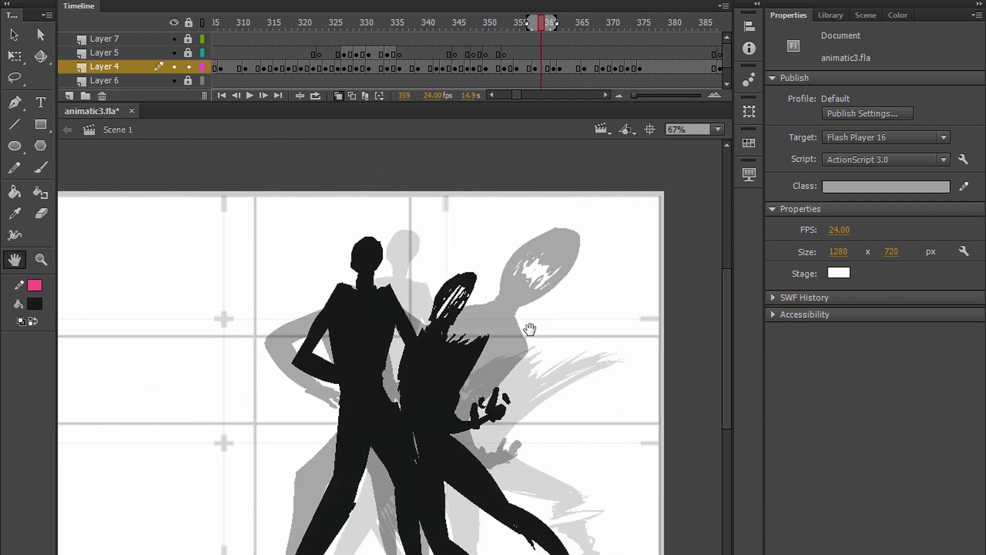
pyautogui.press('.')
pyautogui.press('.')
pyautogui.press('.')
pyautogui.press('.')
pyautogui.press('.')
pyautogui.press('.')
pyautogui.press('.')
pyautogui.press('.')
pyautogui.press('.')
pyautogui.press('.')
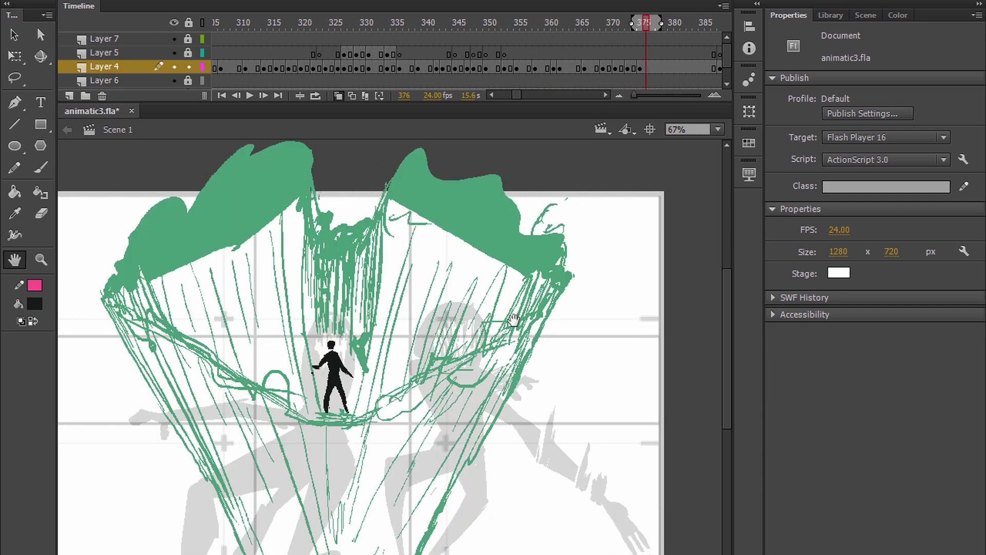
# Step back from frame 376 to the lone figure's pose at frame 350.
pyautogui.press(',')
pyautogui.press(',')
pyautogui.press(',')
pyautogui.press(',')
pyautogui.press(',')
pyautogui.press(',')
pyautogui.press(',')
pyautogui.press(',')
pyautogui.press(',')
pyautogui.press(',')
pyautogui.press(',')
pyautogui.press(',')
pyautogui.press(',')
pyautogui.press(',')
pyautogui.press(',')
pyautogui.press(',')
pyautogui.press(',')
pyautogui.press(',')
pyautogui.press(',')
pyautogui.press(',')
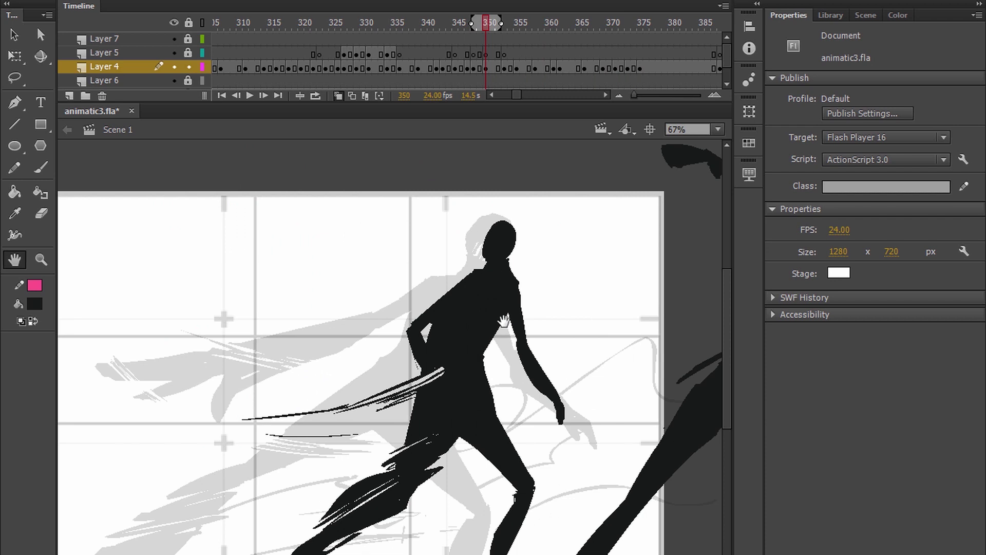
# Step forward from frame 350 past the figures' clash, then return to frame 357 with the full figures in view.
pyautogui.press('.')
pyautogui.press('.')
pyautogui.press('.')
pyautogui.press('.')
pyautogui.press('.')
pyautogui.press('.')
pyautogui.press('.')
pyautogui.press('.')
pyautogui.press('.')
pyautogui.press('.')
pyautogui.press('.')
pyautogui.moveTo(515, 422); pyautogui.dragTo(432, 363)
pyautogui.press(',')
pyautogui.press(',')
pyautogui.press(',')
pyautogui.press(',')
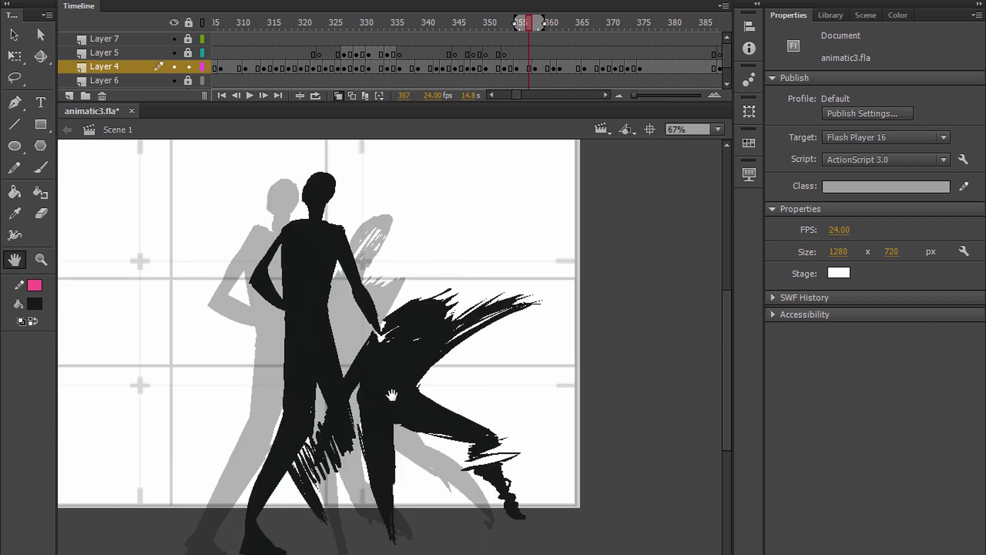
# Step back and forth between frames 357 and 366 to compare the smeared poses of the two figures.
pyautogui.press('.')
pyautogui.press('.')
pyautogui.press('.')
pyautogui.press('.')
pyautogui.press('.')
pyautogui.press('.')
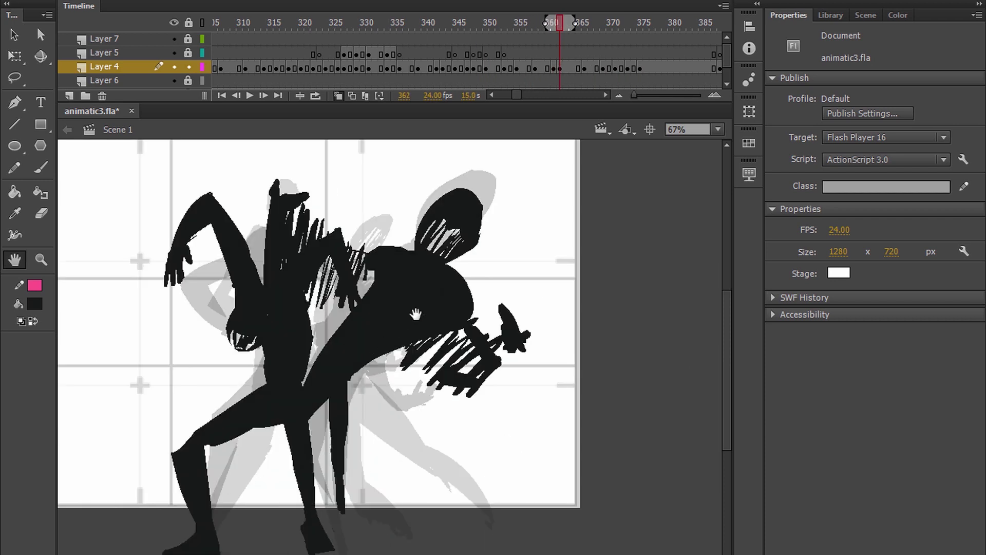
pyautogui.press(',')
pyautogui.press(',')
pyautogui.press('.')
pyautogui.press(',')
pyautogui.press('.')
pyautogui.press('.')
pyautogui.press('.')
pyautogui.press('.')
pyautogui.press('.')
pyautogui.press('.')
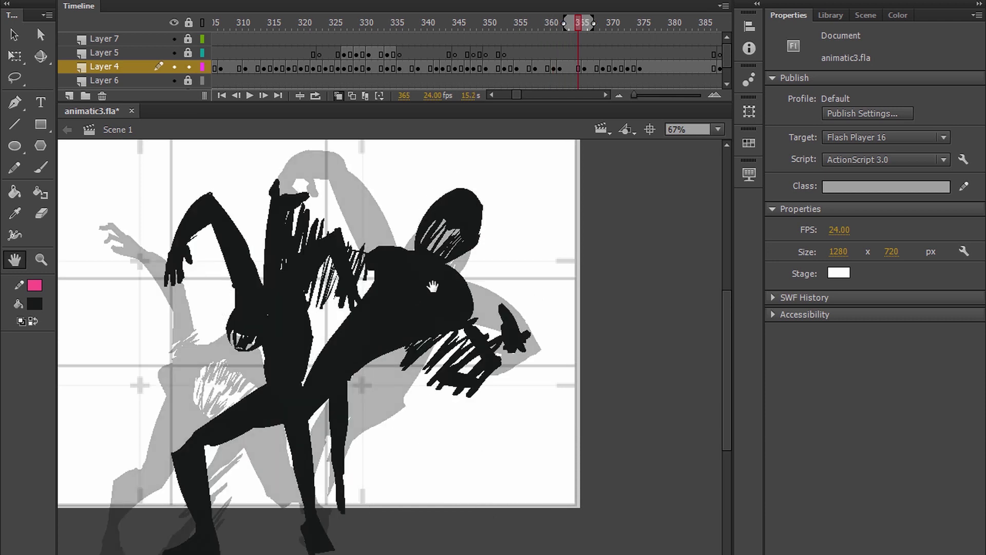
pyautogui.press('.')
pyautogui.press('.')
pyautogui.scroll(3, 462, 313)
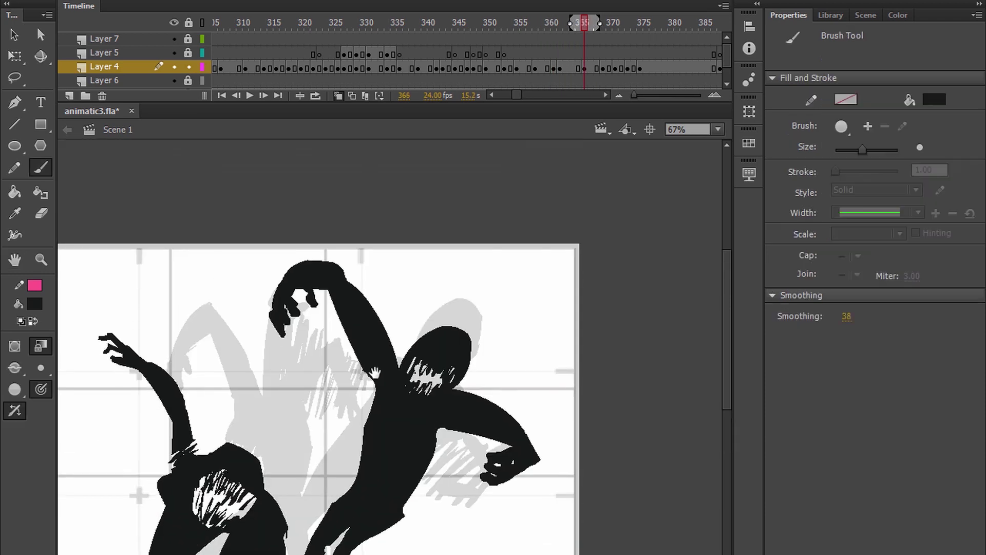
pyautogui.scroll(-2, 473, 338)
# Go back several frames from 366 and step forward to frame 367 to recheck the leaping figure's motion.
pyautogui.press(',')
pyautogui.press(',')
pyautogui.press(',')
pyautogui.press(',')
pyautogui.press(',')
pyautogui.press(',')
pyautogui.press(',')
pyautogui.press(',')
pyautogui.press(',')
pyautogui.press(',')
pyautogui.press(',')
pyautogui.press(',')
pyautogui.press('.')
pyautogui.press('.')
pyautogui.press('.')
pyautogui.press('.')
pyautogui.press('.')
pyautogui.press('.')
pyautogui.press('.')
pyautogui.press('.')
pyautogui.press('.')
pyautogui.press('.')
pyautogui.press('.')
pyautogui.press('.')
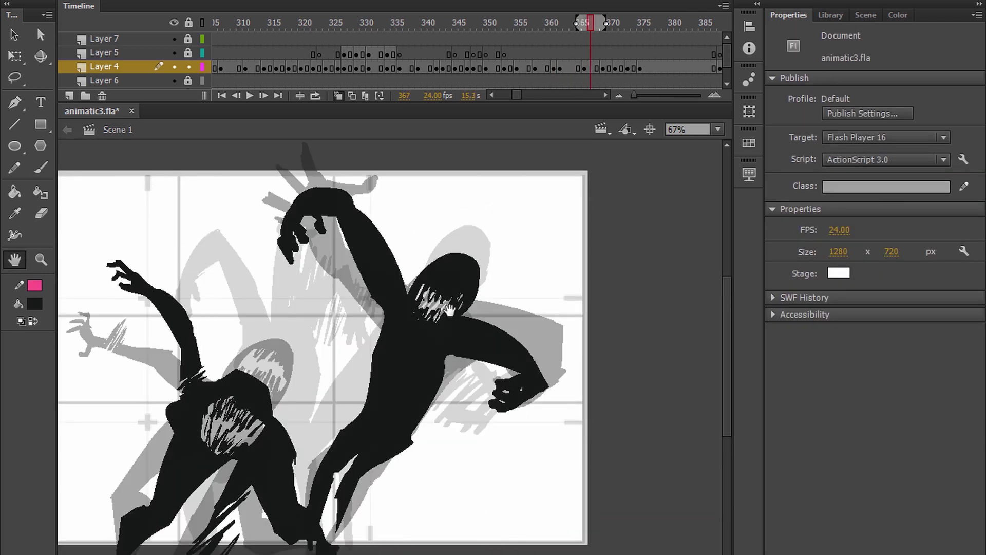
# Step back from frame 367 and compare the two figures' poses in the frames around frame 361.
pyautogui.press(',')
pyautogui.press(',')
pyautogui.press(',')
pyautogui.press(',')
pyautogui.press(',')
pyautogui.press(',')
pyautogui.press(',')
pyautogui.press(',')
pyautogui.press(',')
pyautogui.press('b')
pyautogui.press('.')
pyautogui.press('.')
pyautogui.press(',')
pyautogui.press(',')
pyautogui.press(',')
pyautogui.press('.')
pyautogui.press('.')
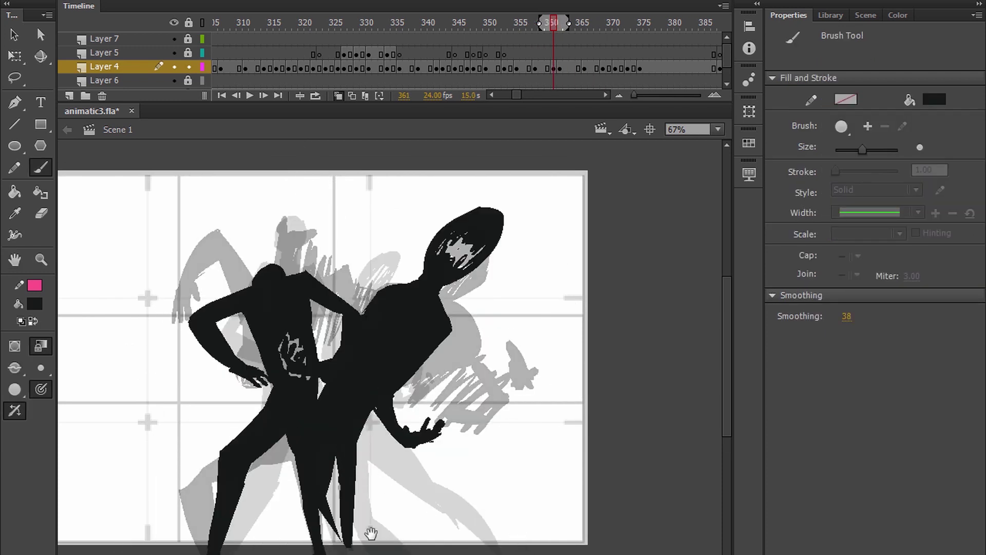
# Step back from frame 361 to the green-outlined shot at frame 322 to review the earlier action.
pyautogui.press(',')
pyautogui.press(',')
pyautogui.press(',')
pyautogui.press(',')
pyautogui.press(',')
pyautogui.press(',')
pyautogui.press(',')
pyautogui.press(',')
pyautogui.press(',')
pyautogui.press(',')
pyautogui.press(',')
pyautogui.press(',')
pyautogui.press(',')
pyautogui.press(',')
pyautogui.press(',')
pyautogui.press(',')
pyautogui.press(',')
pyautogui.press(',')
pyautogui.press(',')
pyautogui.press(',')
pyautogui.press(',')
pyautogui.press(',')
pyautogui.press(',')
pyautogui.press(',')
pyautogui.press(',')
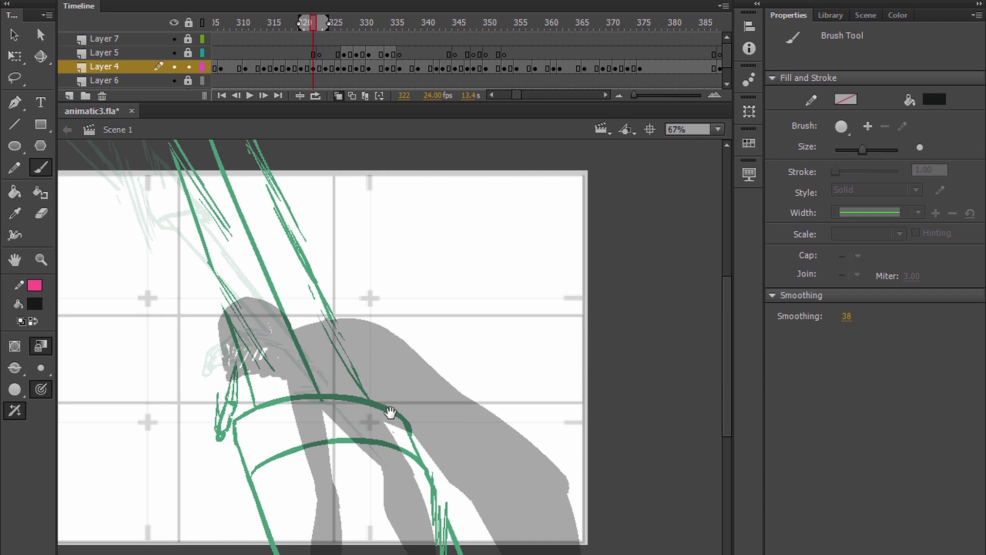
# Step forward from frame 322 to the two figures' clash at frame 357.
pyautogui.press('.')
pyautogui.press('.')
pyautogui.press('.')
pyautogui.press('.')
pyautogui.press('.')
pyautogui.press('.')
pyautogui.press('.')
pyautogui.press('.')
pyautogui.press('.')
pyautogui.press('.')
pyautogui.press('.')
pyautogui.press('.')
pyautogui.press('.')
pyautogui.press('.')
pyautogui.press('.')
pyautogui.press('.')
pyautogui.press('.')
pyautogui.press('.')
pyautogui.press('.')
pyautogui.press('.')
pyautogui.press('.')
pyautogui.press('.')
pyautogui.press('.')
pyautogui.press('.')
pyautogui.press('.')
pyautogui.press('.')
pyautogui.press('.')
pyautogui.press('.')
pyautogui.press('.')
pyautogui.press('.')
pyautogui.press('.')
pyautogui.press('.')
pyautogui.press('.')
pyautogui.press('.')
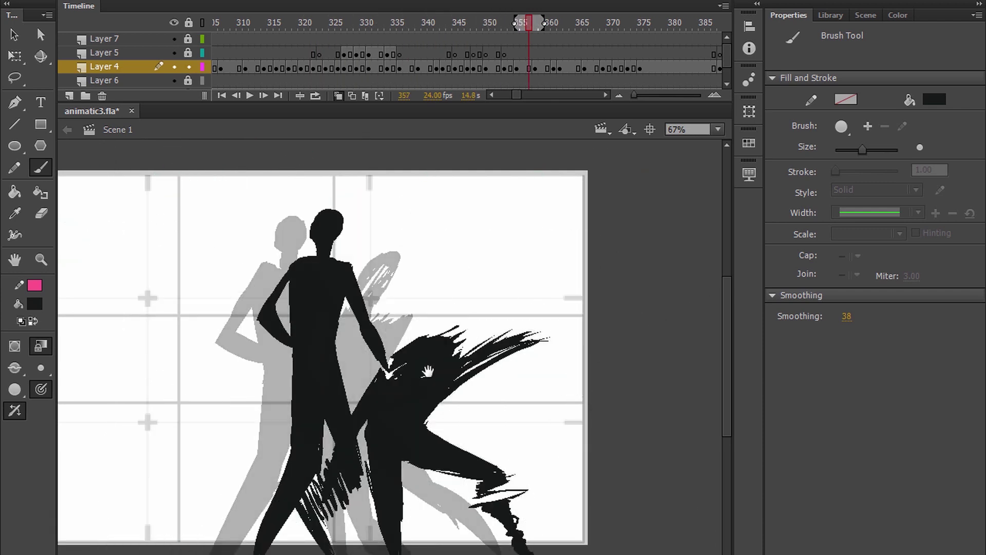
# Redraw the right-hand figure's lower leg at frame 361 so it bends at the knee and extends diagonally outward.
pyautogui.press('e')
pyautogui.press('b')
pyautogui.moveTo(353, 488); pyautogui.dragTo(418, 552)
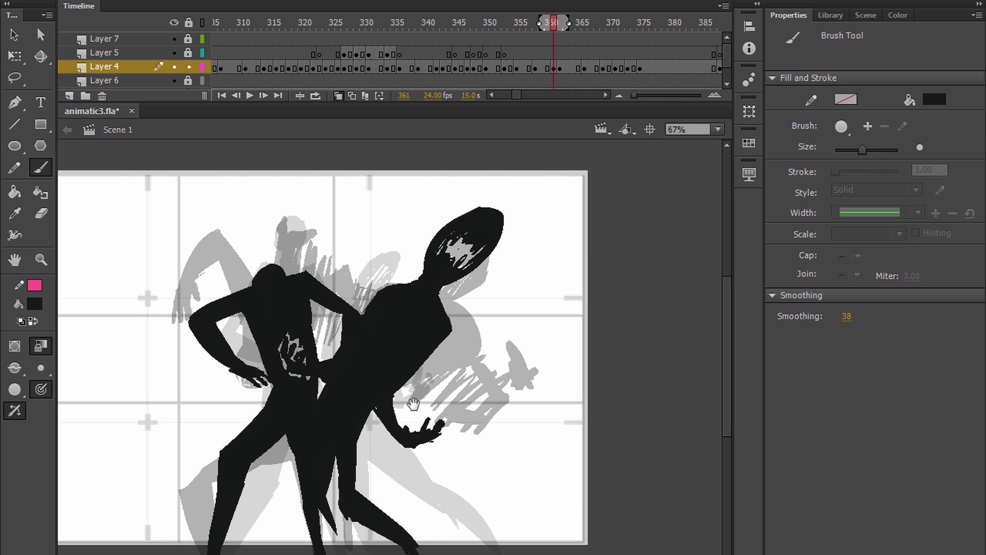
# Step back and forth from frame 361 through frame 367 to check the leg's motion into the leap.
pyautogui.press('.')
pyautogui.press('.')
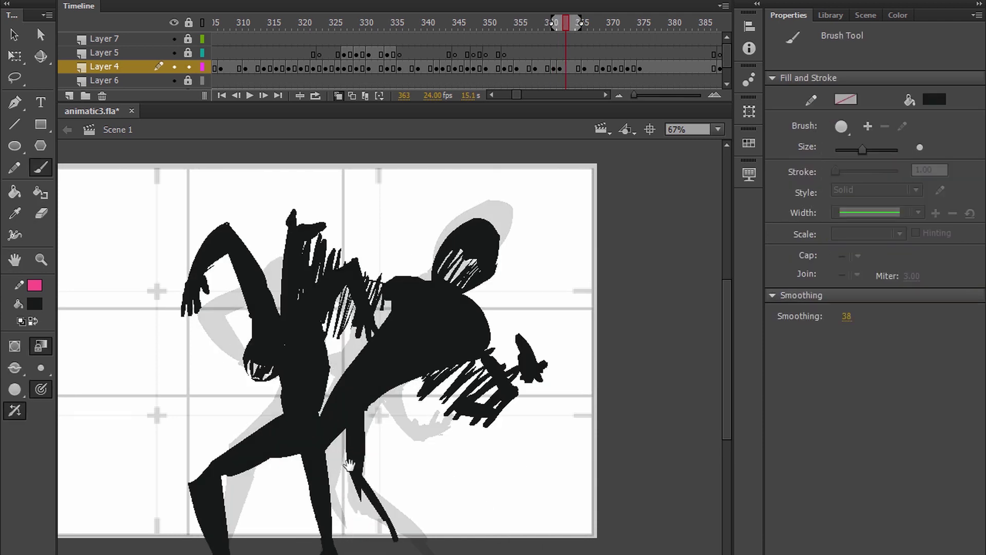
pyautogui.press('h')
pyautogui.moveTo(386, 474); pyautogui.dragTo(427, 482)
pyautogui.press('.')
pyautogui.press('.')
pyautogui.press('.')
pyautogui.press('.')
pyautogui.press(',')
pyautogui.press(',')
pyautogui.press('.')
pyautogui.press('.')
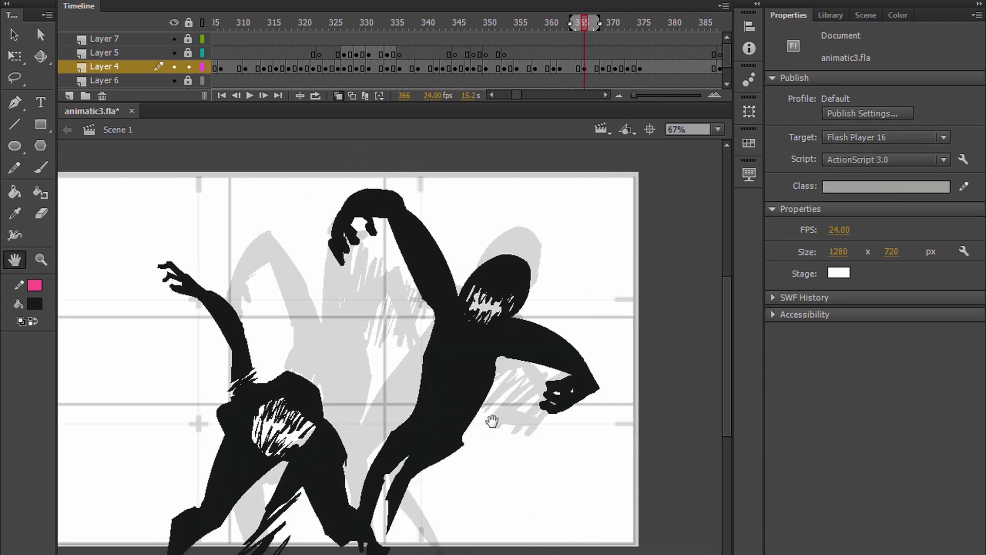
pyautogui.moveTo(488, 429)
pyautogui.mouseDown()
pyautogui.moveTo(474, 445)
pyautogui.moveTo(442, 448)
pyautogui.mouseUp()
pyautogui.press('b')
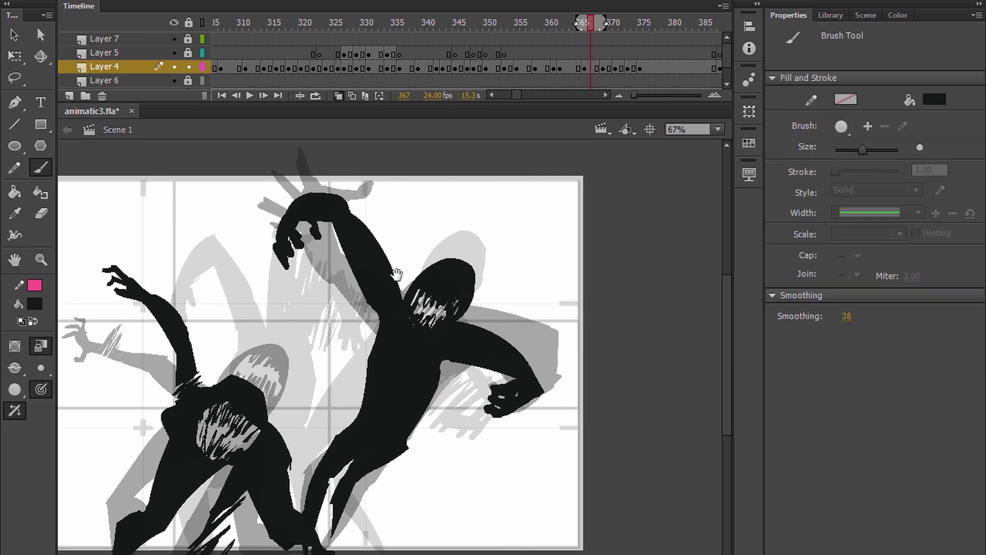
# Step back and forth from frame 367 to frame 371 to review the leaping figure's arm swing.
pyautogui.press('.')
pyautogui.press('.')
pyautogui.press('.')
pyautogui.press('.')
pyautogui.press(',')
pyautogui.press(',')
pyautogui.press('.')
pyautogui.press('.')
pyautogui.press('.')
pyautogui.press('.')
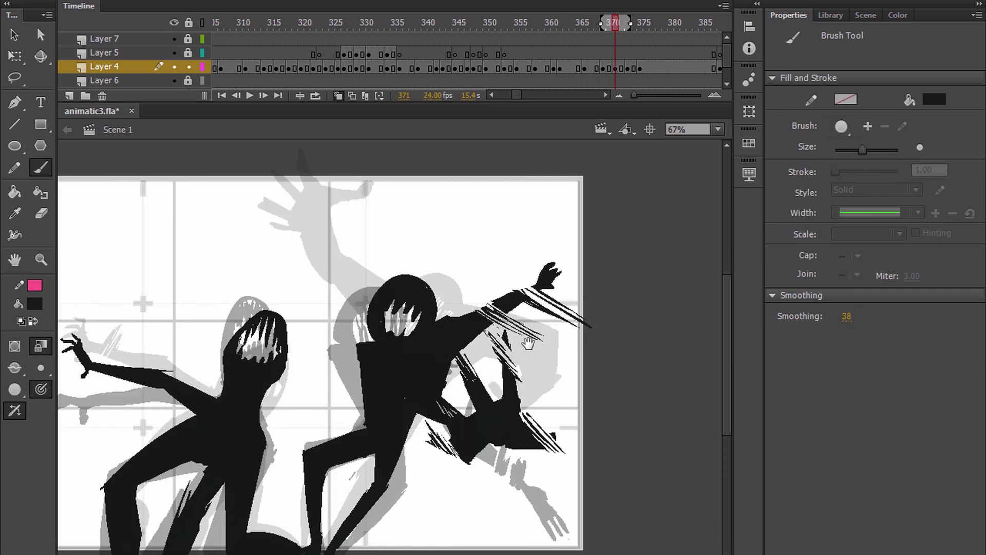
# Flip repeatedly through the frames around 371 and 373 to compare the right-hand figure's head and arms.
pyautogui.press('.')
pyautogui.press(',')
pyautogui.press(',')
pyautogui.press('.')
pyautogui.press('.')
pyautogui.press(',')
pyautogui.press(',')
pyautogui.press(',')
pyautogui.press(',')
pyautogui.press('.')
pyautogui.press('.')
pyautogui.press('.')
pyautogui.press('.')
pyautogui.press('.')
pyautogui.press(',')
pyautogui.press(',')
pyautogui.press(',')
pyautogui.press('.')
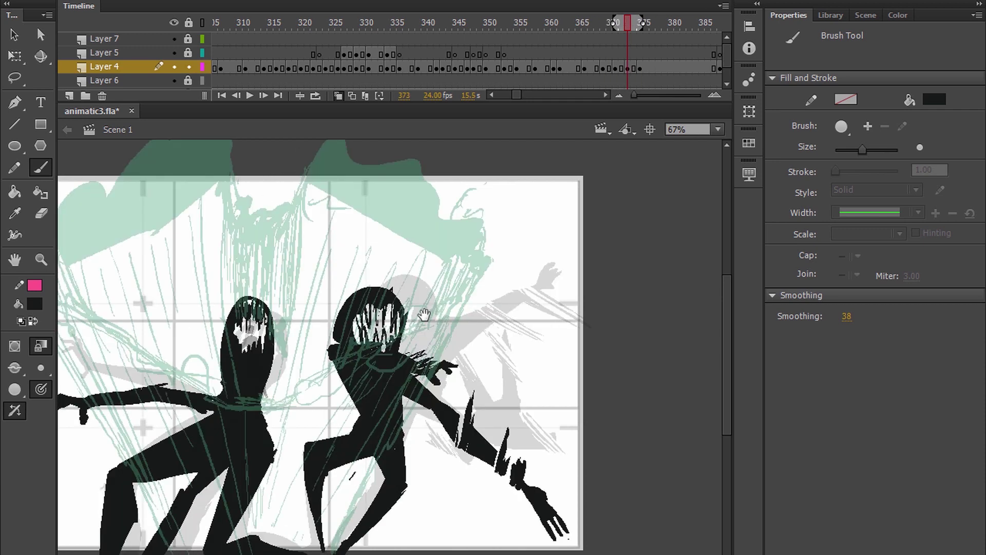
# Round out the right-hand figure's head with the Brush at frame 373 and check it against the neighbouring frames.
pyautogui.press(',')
pyautogui.press('.')
pyautogui.press('.')
pyautogui.press(',')
pyautogui.press('.')
pyautogui.press('.')
pyautogui.press(',')
pyautogui.press(',')
pyautogui.moveTo(394, 289); pyautogui.dragTo(409, 349)
pyautogui.press(',')
pyautogui.press(',')
pyautogui.press('.')
pyautogui.press('.')
pyautogui.press('.')
pyautogui.press('.')
pyautogui.press(',')
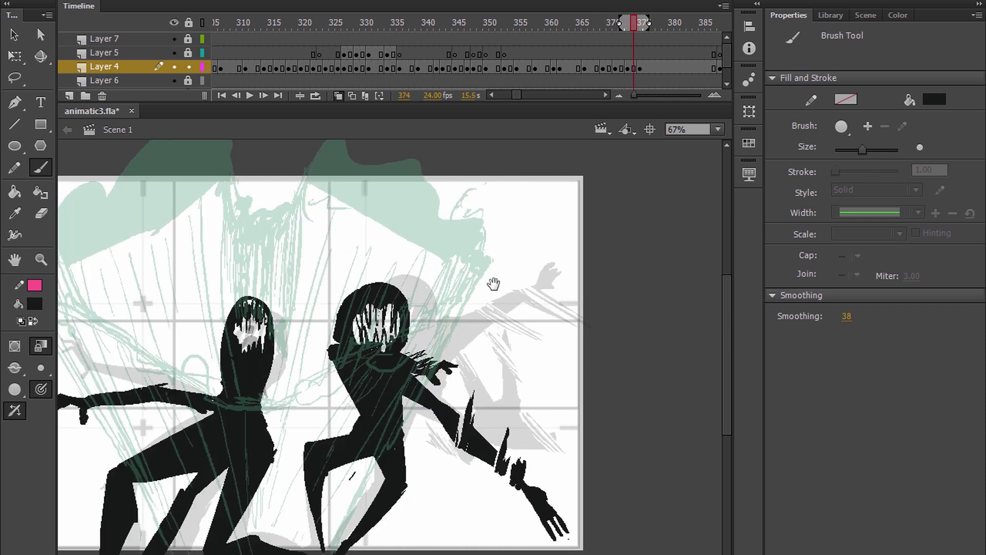
# Extend the two figures' pose on Layer 4 by two frames and insert a blank keyframe at frame 375.
pyautogui.press('h')
pyautogui.press('.')
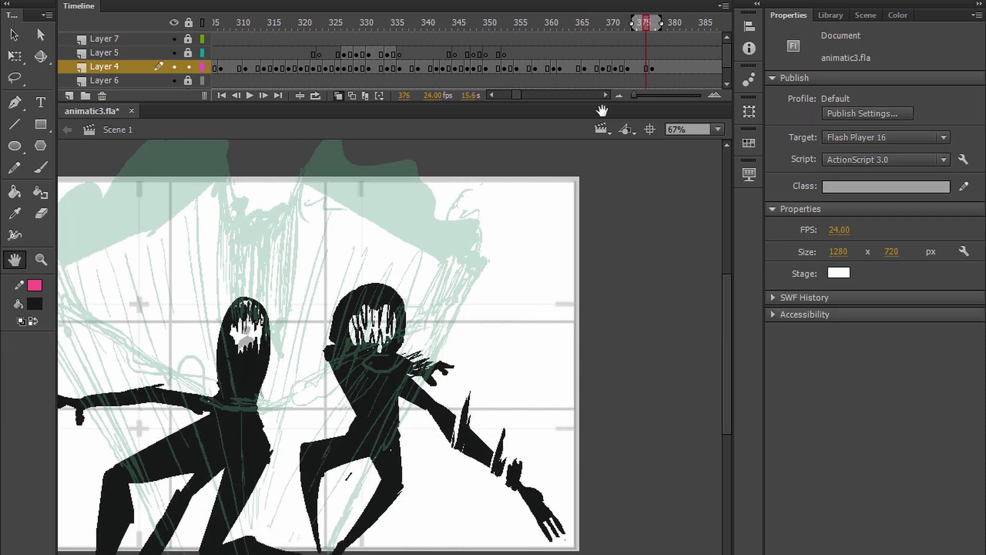
pyautogui.click(639, 68)
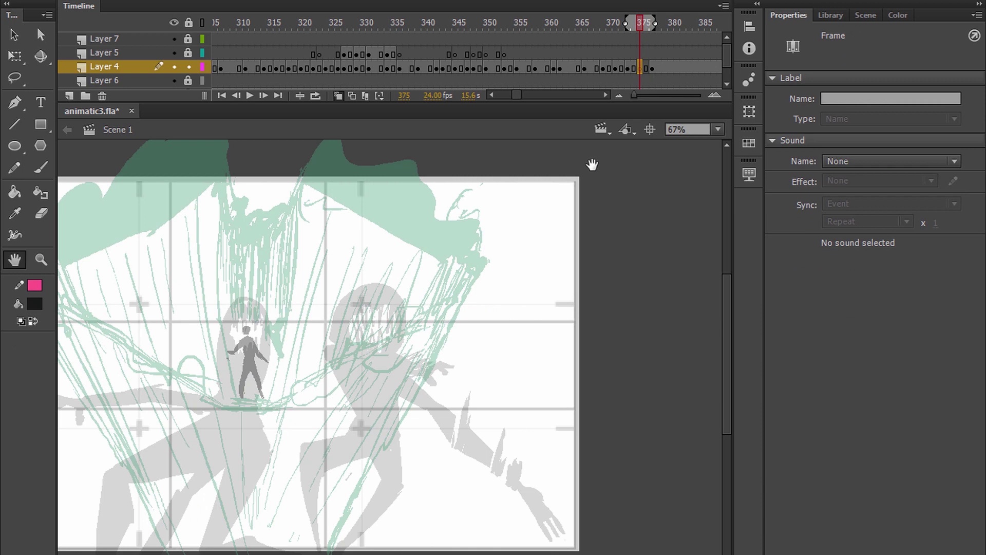
# Shorten the onion-skin range to exclude the frames after the current one, keeping frame 375 of Layer 4 selected.
pyautogui.moveTo(528, 236); pyautogui.dragTo(570, 183)
pyautogui.click(650, 25)
pyautogui.click(642, 65)
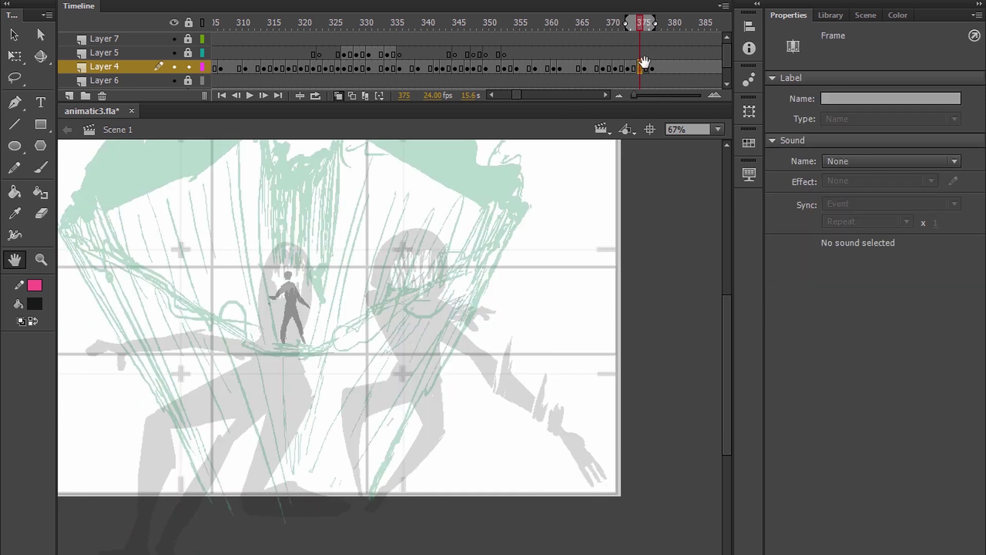
# Try a long diagonal brush stroke across the right-hand figure at frame 373, and undo it.
pyautogui.press(',')
pyautogui.press(',')
pyautogui.moveTo(439, 330); pyautogui.dragTo(411, 313)
pyautogui.press('b')
pyautogui.moveTo(338, 342); pyautogui.dragTo(505, 422)
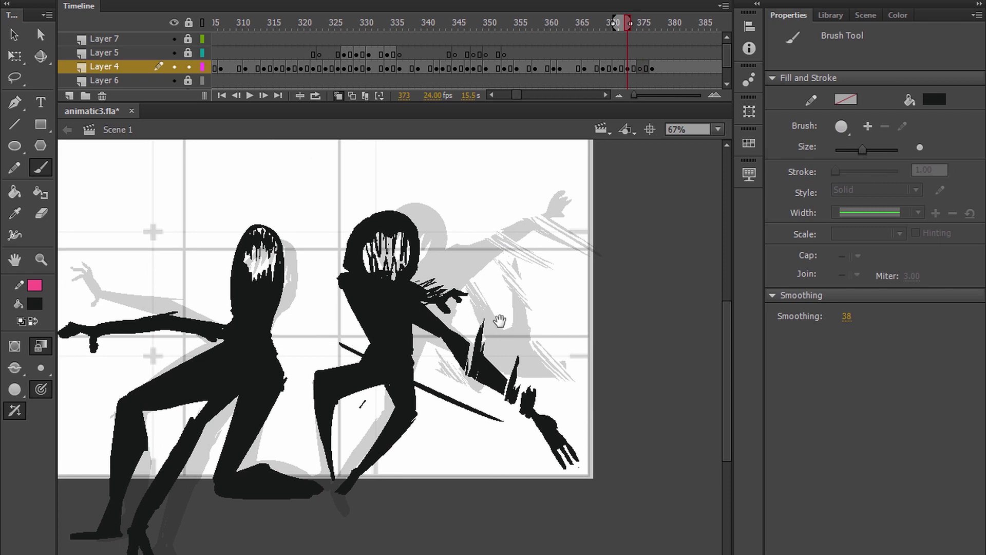
pyautogui.hotkey('ctrl', 'z')
# Outline the right-hand figure's bent upper arm and forearm with the Brush on the blank keyframe at frame 375.
pyautogui.press('h')
pyautogui.moveTo(506, 328); pyautogui.dragTo(503, 343)
pyautogui.press('.')
pyautogui.press('.')
pyautogui.moveTo(439, 339); pyautogui.dragTo(450, 341)
pyautogui.press('b')
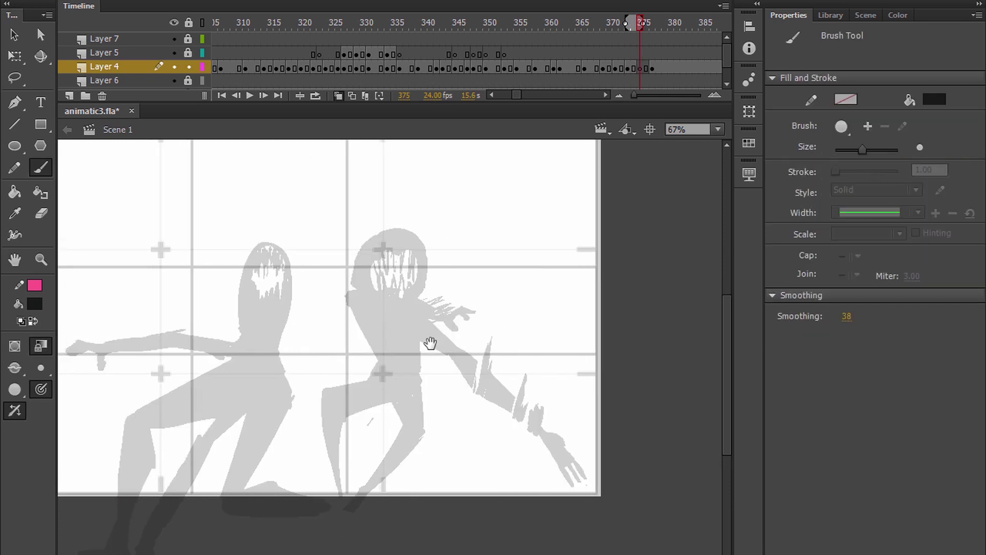
pyautogui.moveTo(337, 273)
pyautogui.mouseDown()
pyautogui.moveTo(364, 370)
pyautogui.moveTo(355, 358)
pyautogui.moveTo(457, 377)
pyautogui.mouseUp()
pyautogui.hotkey('ctrl', 'z')
pyautogui.hotkey('ctrl', 'z')
pyautogui.moveTo(347, 358); pyautogui.dragTo(427, 350)
pyautogui.moveTo(350, 336); pyautogui.dragTo(439, 342)
pyautogui.moveTo(364, 340); pyautogui.dragTo(358, 276)
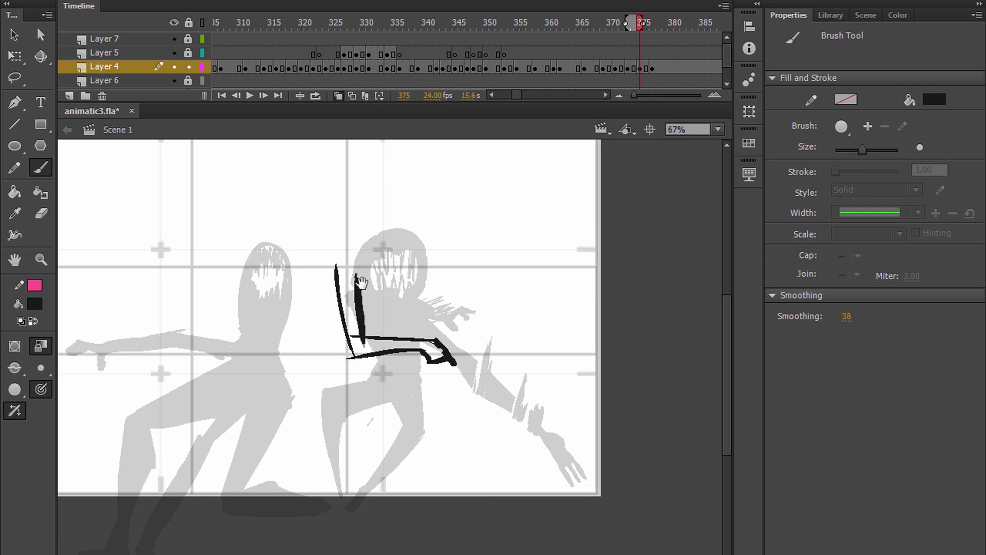
# Step back and forth through the frames leading up to 375 to review the flow of the motion.
pyautogui.moveTo(485, 208); pyautogui.dragTo(471, 253)
pyautogui.press(',')
pyautogui.press(',')
pyautogui.press(',')
pyautogui.press(',')
pyautogui.press(',')
pyautogui.press(',')
pyautogui.press(',')
pyautogui.press(',')
pyautogui.press(',')
pyautogui.press(',')
pyautogui.press('.')
pyautogui.press('.')
pyautogui.press('.')
pyautogui.press('.')
pyautogui.press('.')
pyautogui.press('.')
pyautogui.press('.')
pyautogui.press('.')
pyautogui.press('.')
pyautogui.press('.')
pyautogui.press(',')
pyautogui.press(',')
pyautogui.press(',')
pyautogui.press('.')
pyautogui.press('.')
pyautogui.press('.')
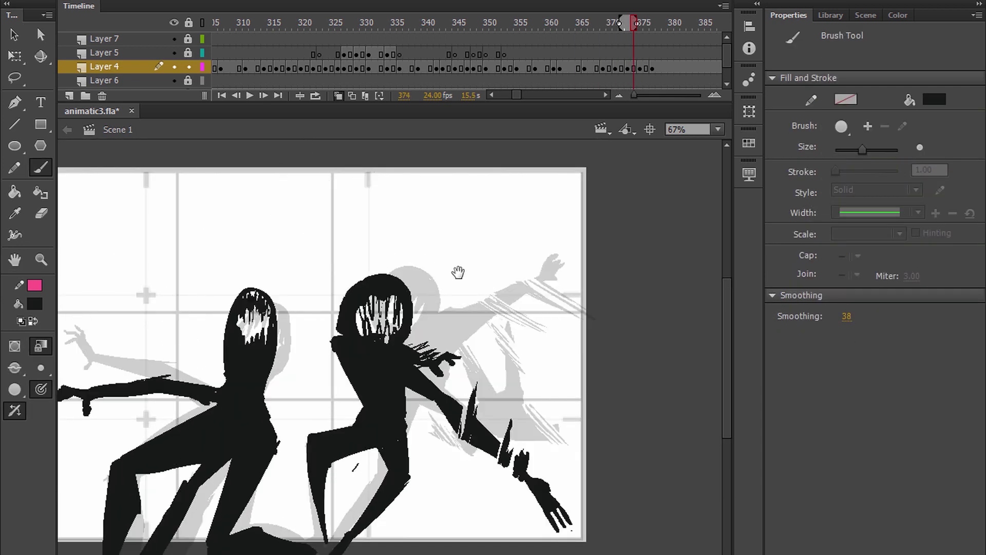
# Draw the right-hand figure's solid round head and extended second arm at frame 375, and fill the hand black.
pyautogui.hotkey('ctrl', 'z')
pyautogui.moveTo(368, 291)
pyautogui.mouseDown()
pyautogui.moveTo(367, 318)
pyautogui.moveTo(392, 317)
pyautogui.moveTo(374, 287)
pyautogui.moveTo(389, 314)
pyautogui.moveTo(385, 300)
pyautogui.moveTo(351, 322)
pyautogui.moveTo(379, 329)
pyautogui.moveTo(376, 317)
pyautogui.moveTo(388, 321)
pyautogui.moveTo(391, 297)
pyautogui.moveTo(361, 298)
pyautogui.moveTo(349, 323)
pyautogui.moveTo(392, 315)
pyautogui.mouseUp()
pyautogui.hotkey('ctrl', 'z')
pyautogui.hotkey('ctrl', 'z')
pyautogui.hotkey('ctrl', 'a')
pyautogui.press('q')
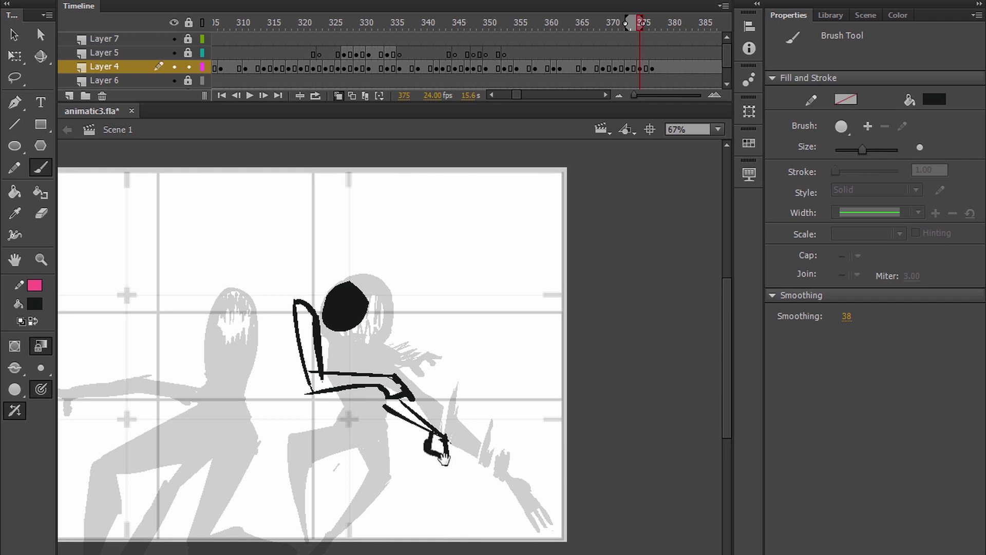
pyautogui.press('k')
pyautogui.click(439, 454)
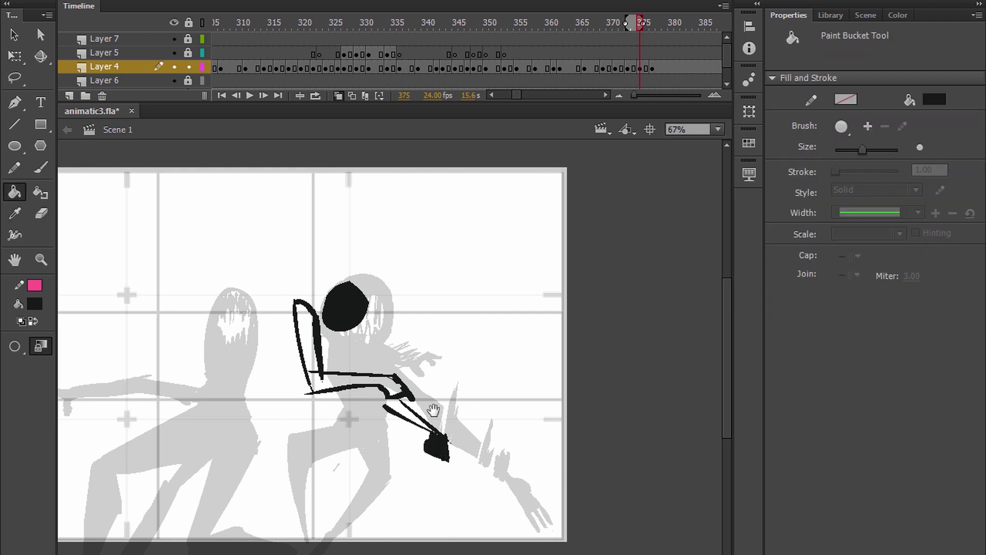
# Outline the right-hand figure's front leg with the Brush, fill the lower leg black, and add the foot.
pyautogui.press('b')
pyautogui.moveTo(475, 391)
pyautogui.mouseDown()
pyautogui.moveTo(517, 445)
pyautogui.moveTo(479, 513)
pyautogui.mouseUp()
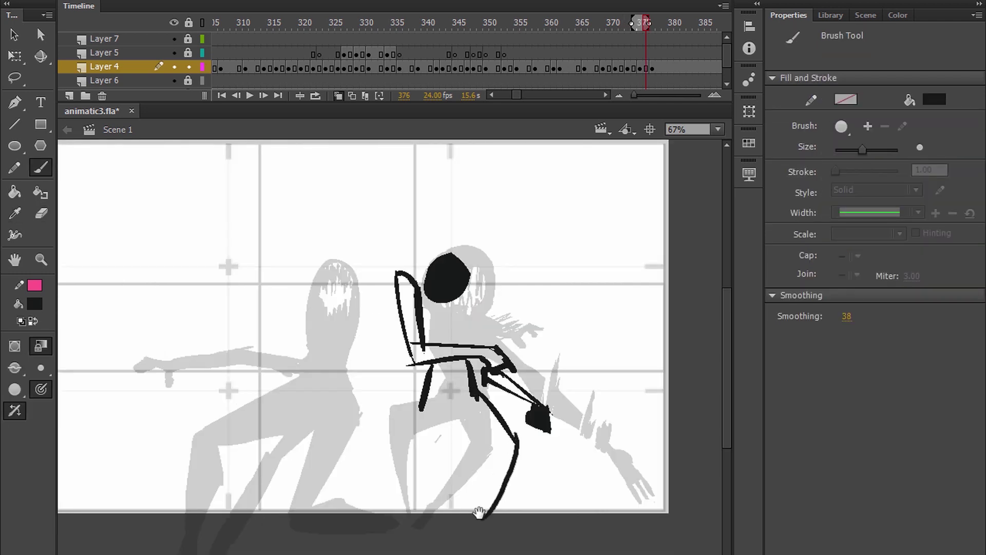
pyautogui.hotkey('ctrl', 'z')
pyautogui.moveTo(521, 439); pyautogui.dragTo(457, 526)
pyautogui.hotkey('ctrl', 'z')
pyautogui.moveTo(517, 437); pyautogui.dragTo(464, 521)
pyautogui.moveTo(452, 407)
pyautogui.mouseDown()
pyautogui.moveTo(517, 461)
pyautogui.moveTo(466, 520)
pyautogui.mouseUp()
pyautogui.press('k')
pyautogui.click(493, 466)
pyautogui.moveTo(491, 475); pyautogui.dragTo(530, 432)
pyautogui.moveTo(513, 476); pyautogui.dragTo(531, 499)
pyautogui.press('e')
pyautogui.press('b')
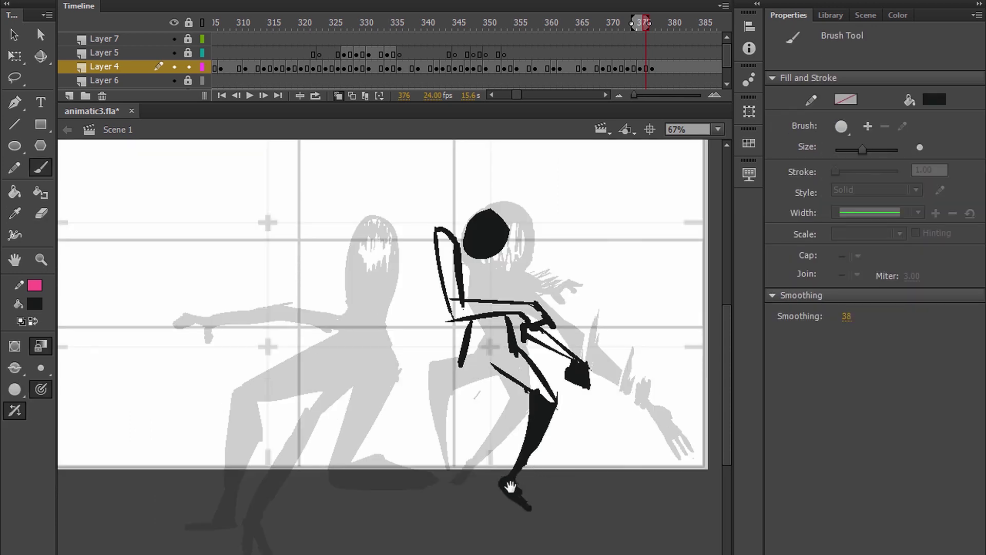
# Compare frame 375 with the preceding frames and outline the right-hand figure's back thigh down to the knee.
pyautogui.moveTo(515, 424); pyautogui.dragTo(503, 445)
pyautogui.press(',')
pyautogui.press(',')
pyautogui.press(',')
pyautogui.press(',')
pyautogui.press('.')
pyautogui.press('.')
pyautogui.press('.')
pyautogui.moveTo(449, 387); pyautogui.dragTo(489, 464)
pyautogui.moveTo(478, 378); pyautogui.dragTo(492, 463)
# Try hatched smear strokes for the right-hand figure's back lower leg at frame 375, and undo them.
pyautogui.moveTo(490, 464); pyautogui.dragTo(430, 443)
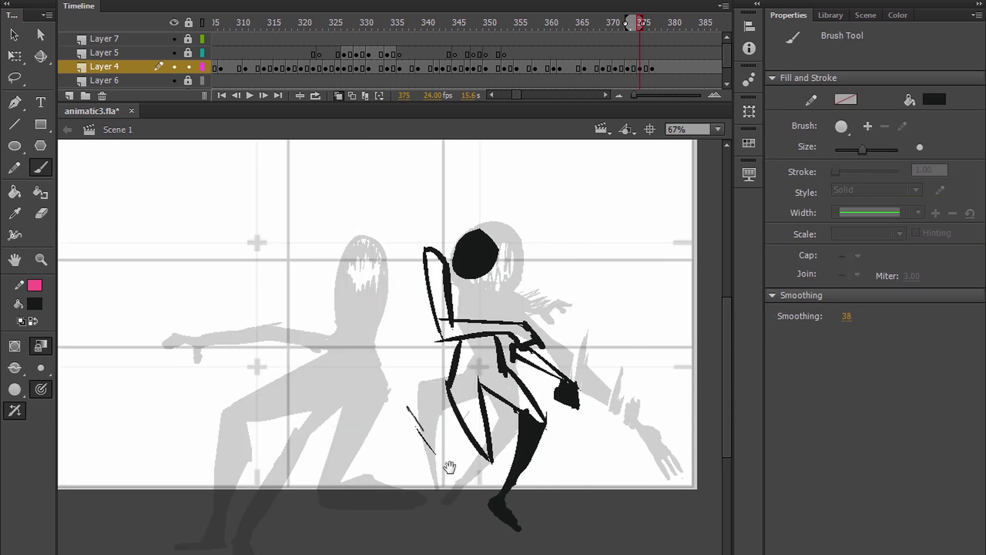
pyautogui.moveTo(443, 425); pyautogui.dragTo(482, 475)
pyautogui.moveTo(468, 443); pyautogui.dragTo(506, 484)
pyautogui.press('e')
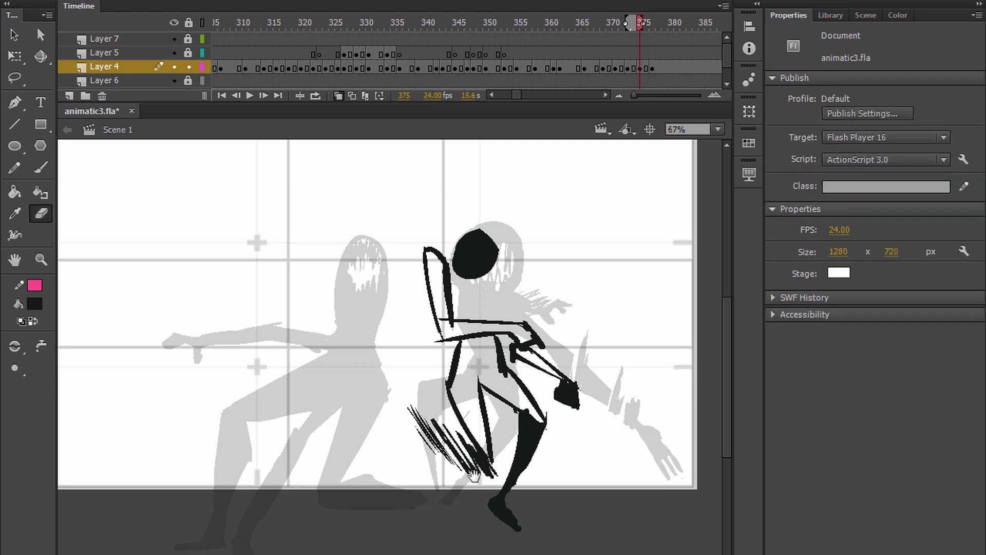
pyautogui.press('b')
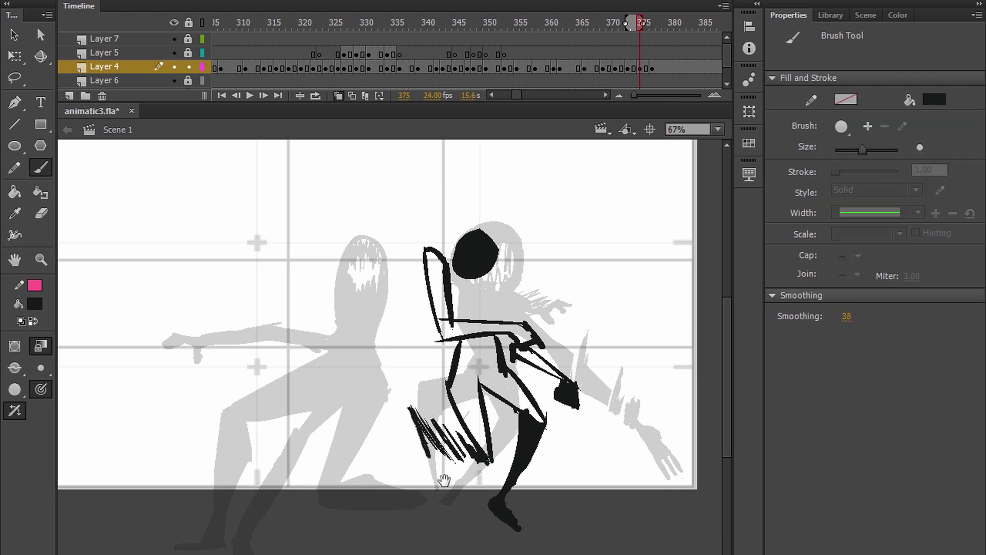
pyautogui.moveTo(423, 425); pyautogui.dragTo(449, 476)
pyautogui.press('space')
pyautogui.moveTo(448, 463)
pyautogui.mouseDown()
pyautogui.moveTo(448, 475)
pyautogui.moveTo(478, 428)
pyautogui.moveTo(456, 445)
pyautogui.mouseUp()
pyautogui.hotkey('ctrl', 'z')
pyautogui.hotkey('ctrl', 'z')
pyautogui.hotkey('ctrl', 'z')
pyautogui.hotkey('ctrl', 'z')
pyautogui.hotkey('ctrl', 'z')
pyautogui.hotkey('ctrl', 'z')
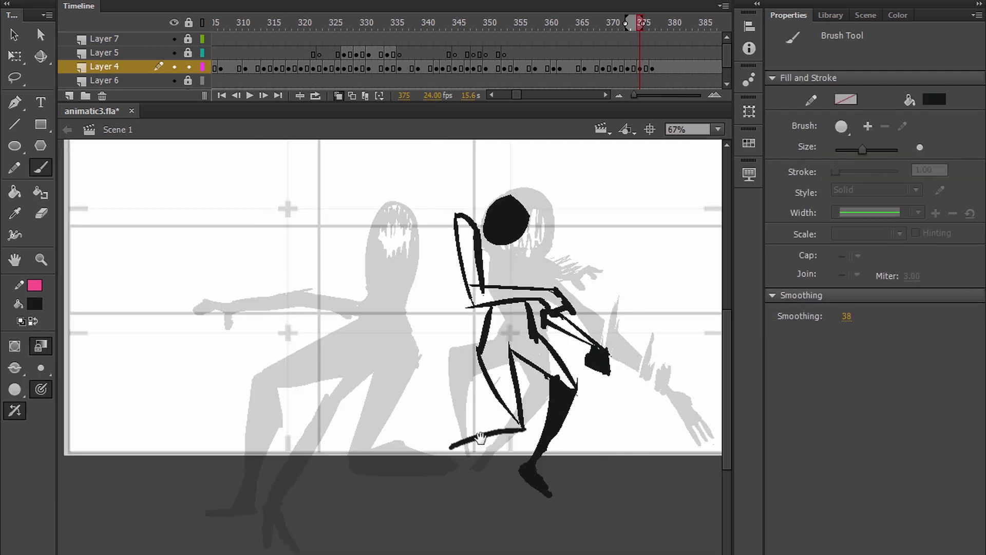
# Draw the right-hand figure's back lower leg and foot, and close the torso outline between head and waist.
pyautogui.moveTo(509, 413); pyautogui.dragTo(454, 437)
pyautogui.press('e')
pyautogui.press(',')
pyautogui.moveTo(576, 384)
pyautogui.mouseDown()
pyautogui.moveTo(548, 401)
pyautogui.moveTo(619, 422)
pyautogui.mouseUp()
pyautogui.press('.')
pyautogui.press('.')
pyautogui.press('i')
pyautogui.press('b')
pyautogui.moveTo(549, 293); pyautogui.dragTo(540, 322)
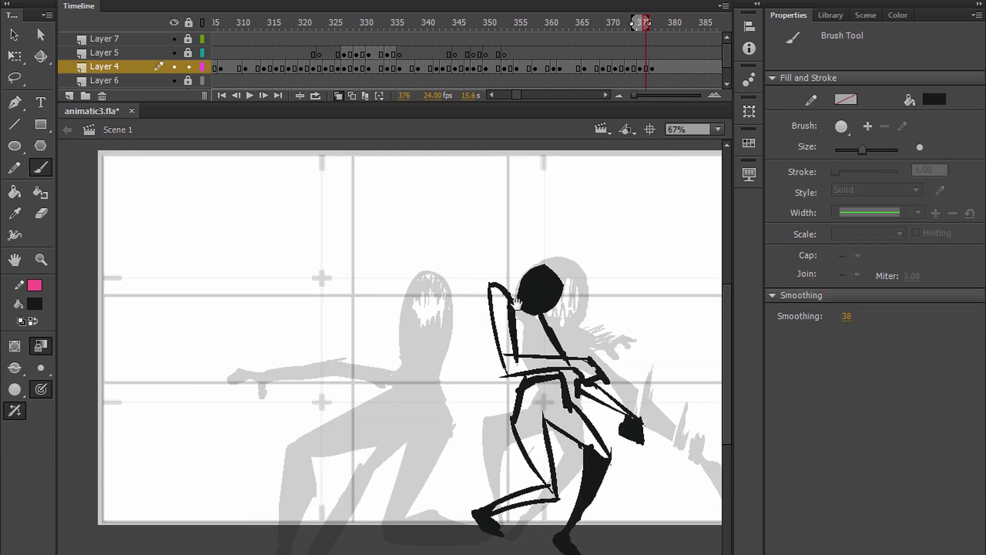
# Fill the right-hand figure's outlined torso, arm and legs with black using the Paint Bucket.
pyautogui.press('k')
pyautogui.click(529, 331)
pyautogui.click(555, 441)
pyautogui.press('b')
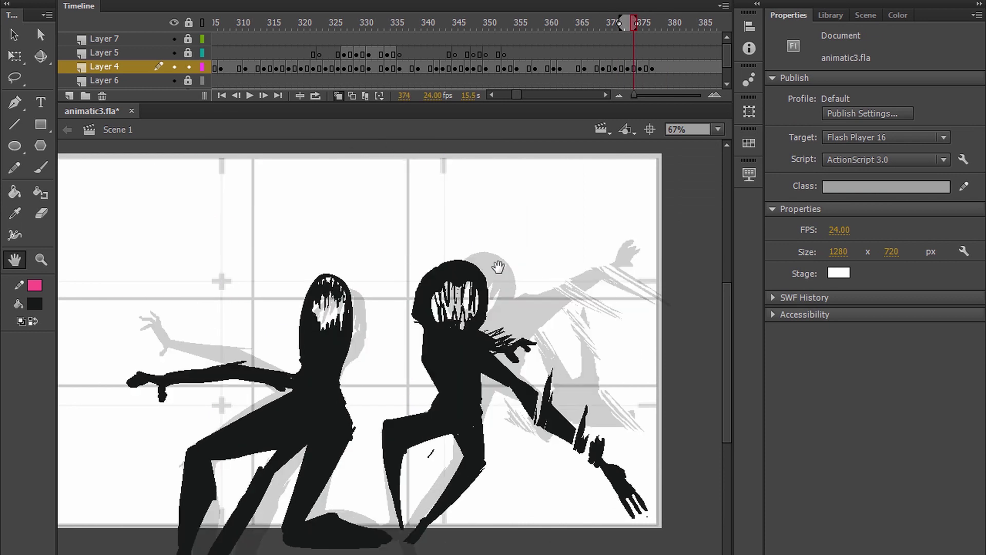
# Move the whole right-hand figure up and to the left at frame 375 with Free Transform.
pyautogui.press('.')
pyautogui.press('q')
pyautogui.click(483, 288)
pyautogui.moveTo(480, 220); pyautogui.dragTo(443, 191)
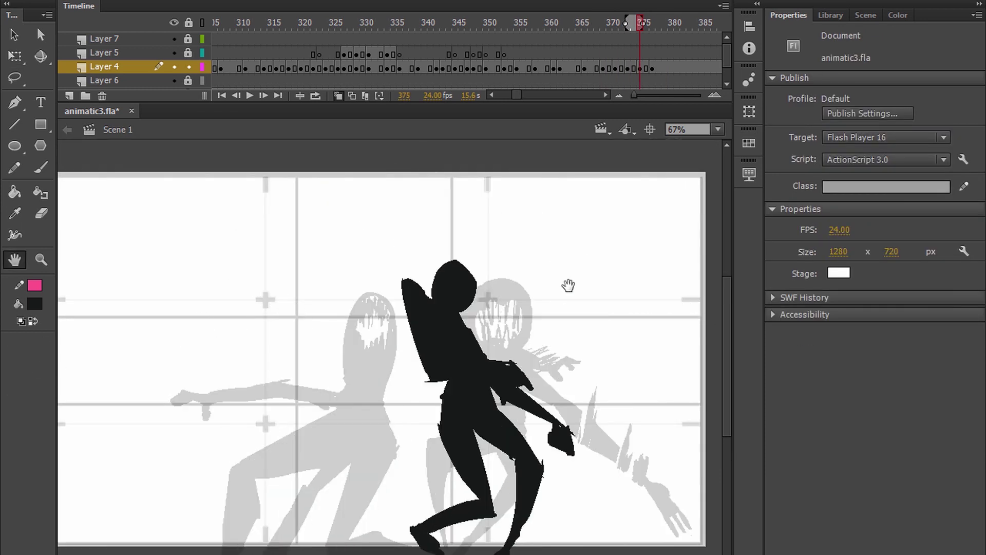
# Lasso the right-hand figure's extended second arm and hand and remove them from the pose.
pyautogui.moveTo(568, 286); pyautogui.dragTo(568, 253)
pyautogui.press('.')
pyautogui.press('l')
pyautogui.moveTo(513, 378); pyautogui.dragTo(578, 371)
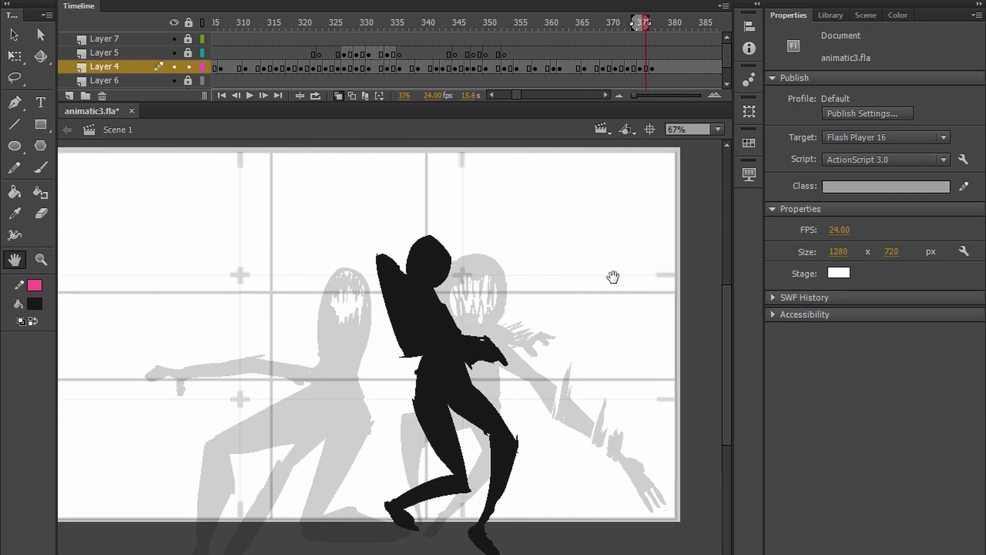
# Step through frames 370 to 375 to review how the new pose follows from the earlier ones.
pyautogui.press('b')
pyautogui.press('h')
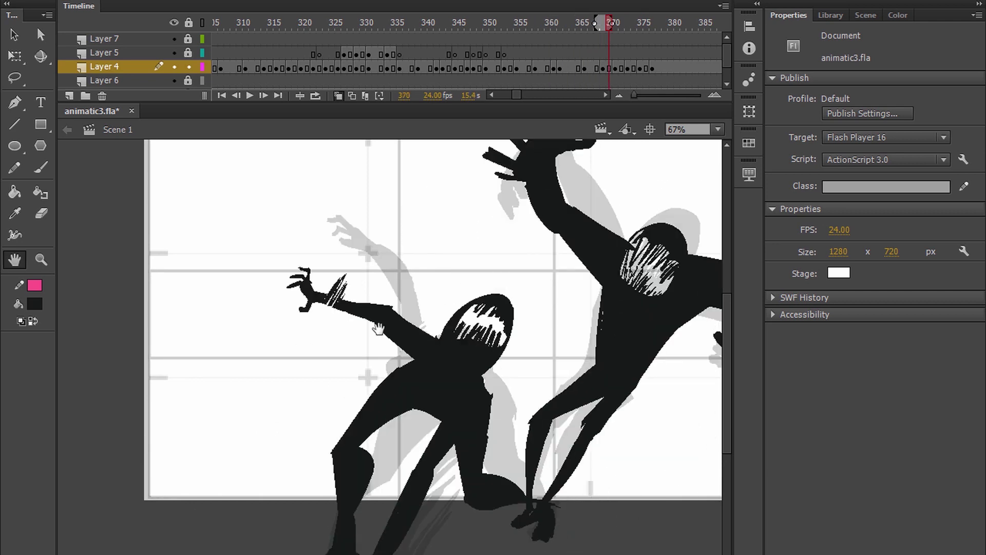
pyautogui.moveTo(517, 298); pyautogui.dragTo(499, 294)
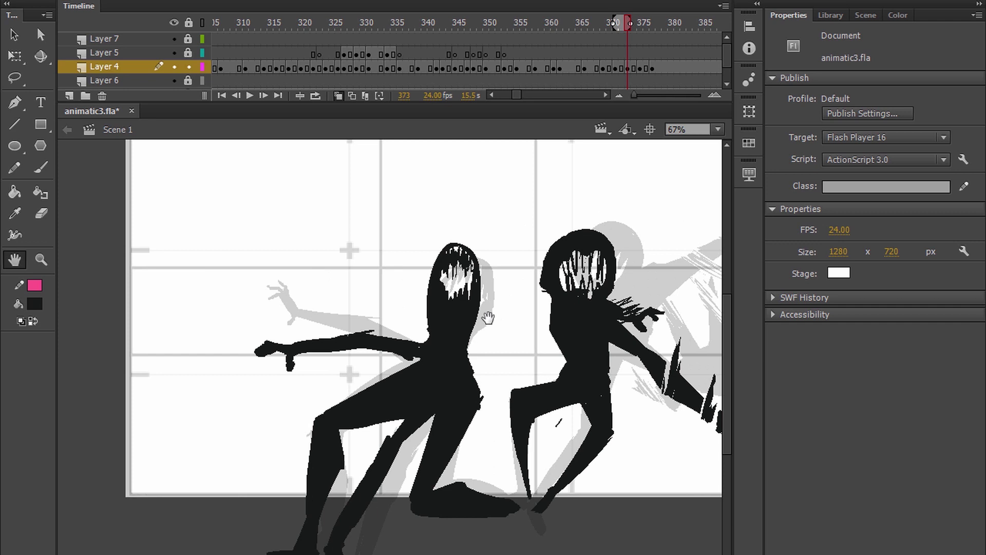
pyautogui.press(',')
pyautogui.press(',')
pyautogui.press(',')
pyautogui.press(',')
pyautogui.press(',')
pyautogui.press('.')
pyautogui.press('.')
pyautogui.press('.')
pyautogui.press('.')
pyautogui.press('.')
pyautogui.press('.')
pyautogui.press('.')
# Smooth the left-hand figure's hip contour and the underside of its shoulder at frame 373.
pyautogui.press(',')
pyautogui.press(',')
pyautogui.press('b')
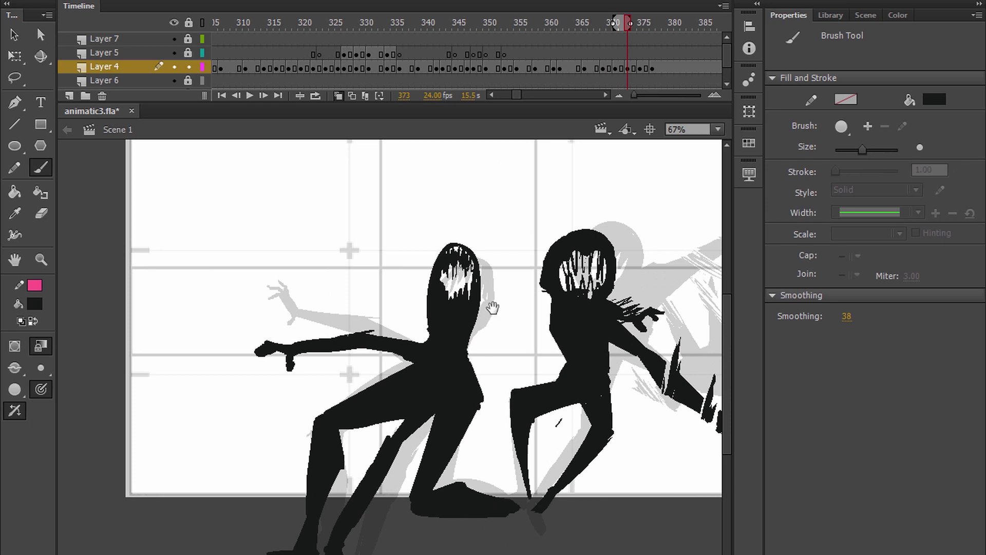
pyautogui.press('e')
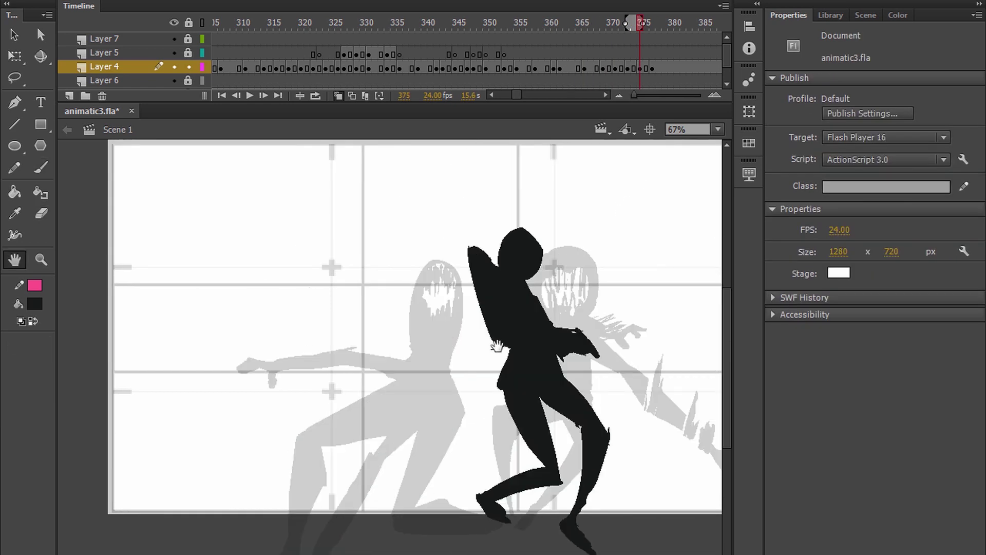
# Try rough brush strokes for the left-hand figure's leg at frame 375, and undo them.
pyautogui.press('b')
pyautogui.moveTo(419, 325); pyautogui.dragTo(320, 417)
pyautogui.hotkey('ctrl', 'z')
pyautogui.moveTo(447, 312)
pyautogui.mouseDown()
pyautogui.moveTo(448, 391)
pyautogui.moveTo(487, 374)
pyautogui.moveTo(479, 367)
pyautogui.moveTo(405, 432)
pyautogui.mouseUp()
pyautogui.hotkey('ctrl', 'z')
pyautogui.hotkey('ctrl', 'z')
pyautogui.hotkey('ctrl', 'z')
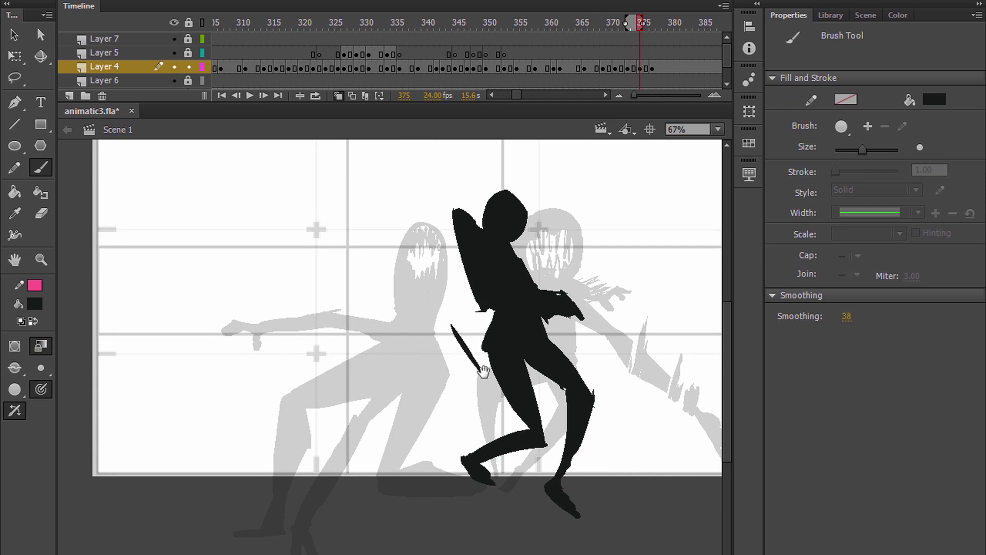
# Outline the left-hand figure's long rear leg and foot at frame 375, with the underside of the front thigh.
pyautogui.moveTo(481, 373); pyautogui.dragTo(389, 443)
pyautogui.moveTo(449, 323)
pyautogui.mouseDown()
pyautogui.moveTo(299, 448)
pyautogui.moveTo(337, 416)
pyautogui.mouseUp()
pyautogui.hotkey('ctrl', 'z')
pyautogui.moveTo(346, 410)
pyautogui.mouseDown()
pyautogui.moveTo(247, 534)
pyautogui.moveTo(231, 535)
pyautogui.mouseUp()
pyautogui.moveTo(233, 536)
pyautogui.mouseDown()
pyautogui.moveTo(280, 516)
pyautogui.moveTo(463, 349)
pyautogui.mouseUp()
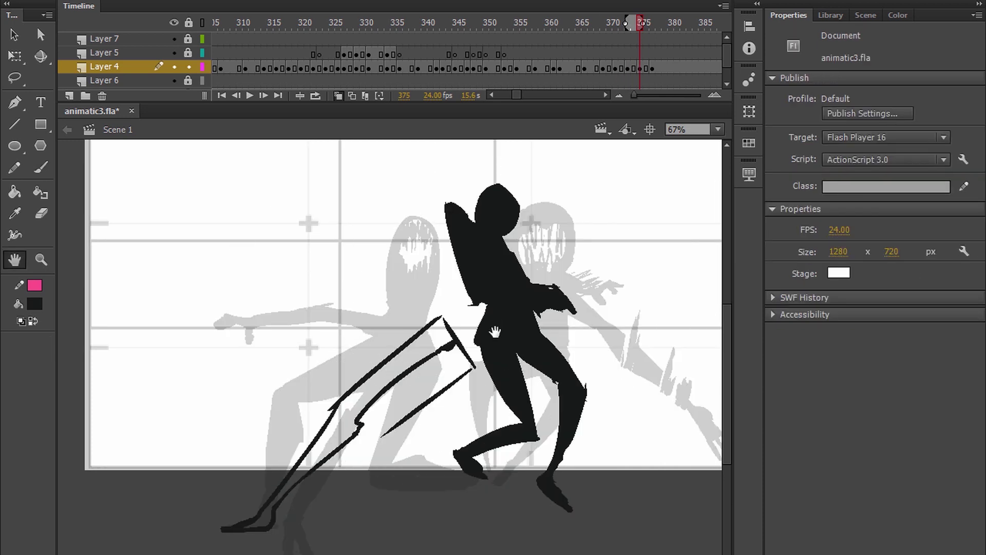
# Outline the left-hand figure's bent front leg and foot with the Brush, close the gaps, and fill them black.
pyautogui.press('b')
pyautogui.moveTo(406, 378); pyautogui.dragTo(370, 436)
pyautogui.moveTo(411, 372)
pyautogui.mouseDown()
pyautogui.moveTo(371, 438)
pyautogui.moveTo(453, 505)
pyautogui.mouseUp()
pyautogui.moveTo(398, 426); pyautogui.dragTo(454, 511)
pyautogui.moveTo(454, 512); pyautogui.dragTo(431, 498)
pyautogui.press('k')
pyautogui.press('b')
pyautogui.moveTo(470, 369); pyautogui.dragTo(474, 366)
pyautogui.press('k')
pyautogui.click(441, 376)
pyautogui.click(443, 504)
pyautogui.click(420, 505)
pyautogui.press('e')
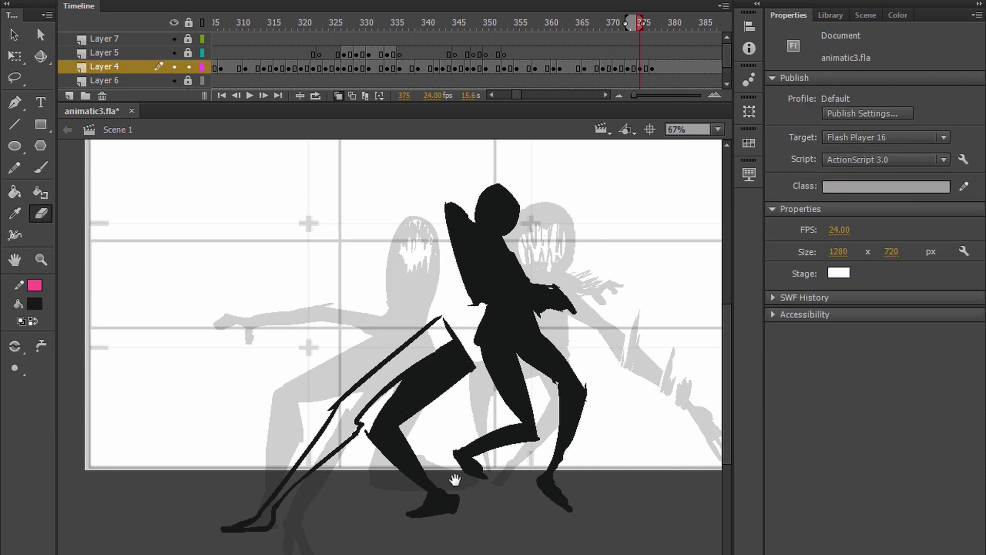
# Close the gap at the left-hand figure's hip, fill the rear leg black, and clean up its edges.
pyautogui.press('k')
pyautogui.press('b')
pyautogui.click(439, 311)
pyautogui.press('k')
pyautogui.click(431, 334)
pyautogui.press('e')
pyautogui.moveTo(348, 472); pyautogui.dragTo(364, 424)
pyautogui.moveTo(464, 325); pyautogui.dragTo(461, 316)
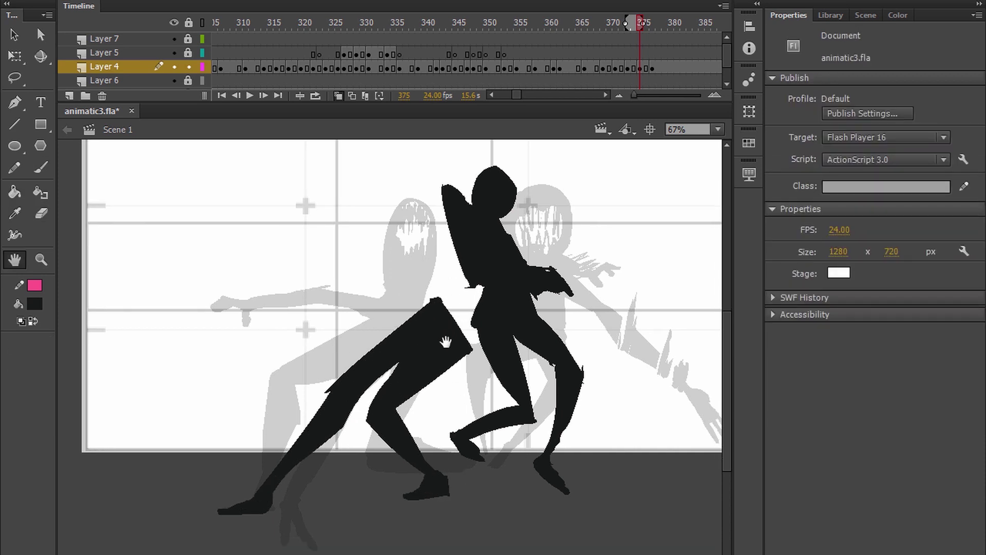
# Draw the left-hand figure's curved back line rising from the hips and a rough head with the Brush at frame 375.
pyautogui.moveTo(525, 253); pyautogui.dragTo(528, 265)
pyautogui.moveTo(426, 312); pyautogui.dragTo(475, 317)
pyautogui.press('b')
pyautogui.moveTo(454, 365); pyautogui.dragTo(361, 320)
pyautogui.press('i')
pyautogui.moveTo(388, 284)
pyautogui.mouseDown()
pyautogui.moveTo(372, 296)
pyautogui.moveTo(357, 275)
pyautogui.mouseUp()
pyautogui.press('b')
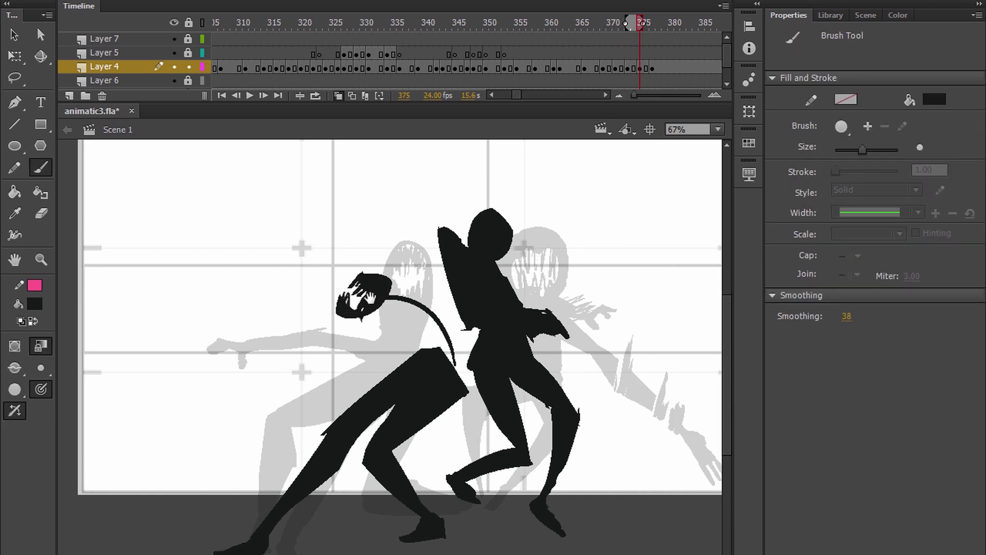
# Delete the left-hand figure's rough head and redraw it as a longer, tilted oval with black shading streaks.
pyautogui.press(',')
pyautogui.press('.')
pyautogui.press('l')
pyautogui.moveTo(392, 308)
pyautogui.mouseDown()
pyautogui.moveTo(396, 268)
pyautogui.moveTo(393, 308)
pyautogui.mouseUp()
pyautogui.press('Delete')
pyautogui.press(',')
pyautogui.press('.')
pyautogui.press('b')
pyautogui.press('k')
pyautogui.click(365, 283)
pyautogui.press('e')
pyautogui.moveTo(360, 265)
pyautogui.mouseDown()
pyautogui.moveTo(356, 245)
pyautogui.moveTo(380, 280)
pyautogui.moveTo(354, 265)
pyautogui.mouseUp()
pyautogui.hotkey('ctrl', 'z')
pyautogui.press('b')
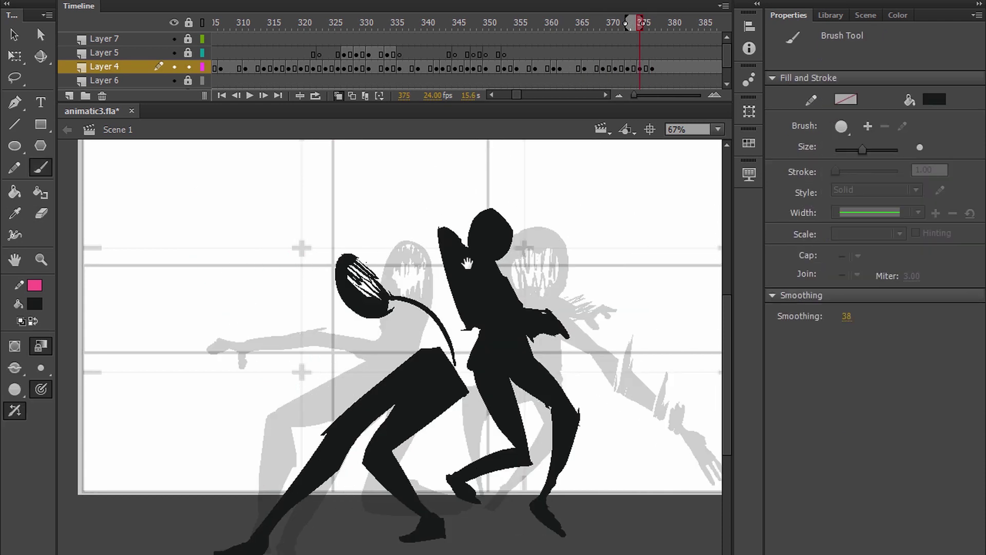
# Draw the left-hand figure's shoulder and torso with rough streaks above the hips, and fill the lower back black.
pyautogui.moveTo(428, 288); pyautogui.dragTo(390, 371)
pyautogui.moveTo(379, 419); pyautogui.dragTo(339, 466)
pyautogui.moveTo(436, 320); pyautogui.dragTo(407, 360)
pyautogui.moveTo(427, 292); pyautogui.dragTo(404, 306)
pyautogui.press('e')
pyautogui.moveTo(451, 326); pyautogui.dragTo(457, 354)
pyautogui.press('b')
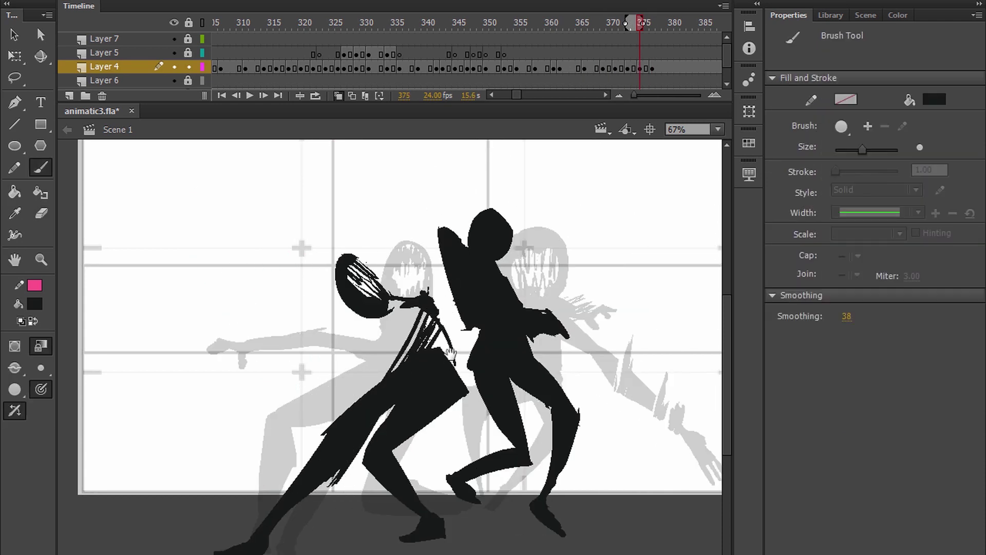
pyautogui.press('k')
pyautogui.click(443, 343)
# Draw the left-hand figure's bent arm with a clawed hand, fill it black, and add rough streaks between torso and rear leg.
pyautogui.press(',')
pyautogui.moveTo(474, 261); pyautogui.dragTo(476, 267)
pyautogui.press('.')
pyautogui.press('b')
pyautogui.moveTo(401, 309); pyautogui.dragTo(332, 393)
pyautogui.moveTo(292, 327); pyautogui.dragTo(347, 369)
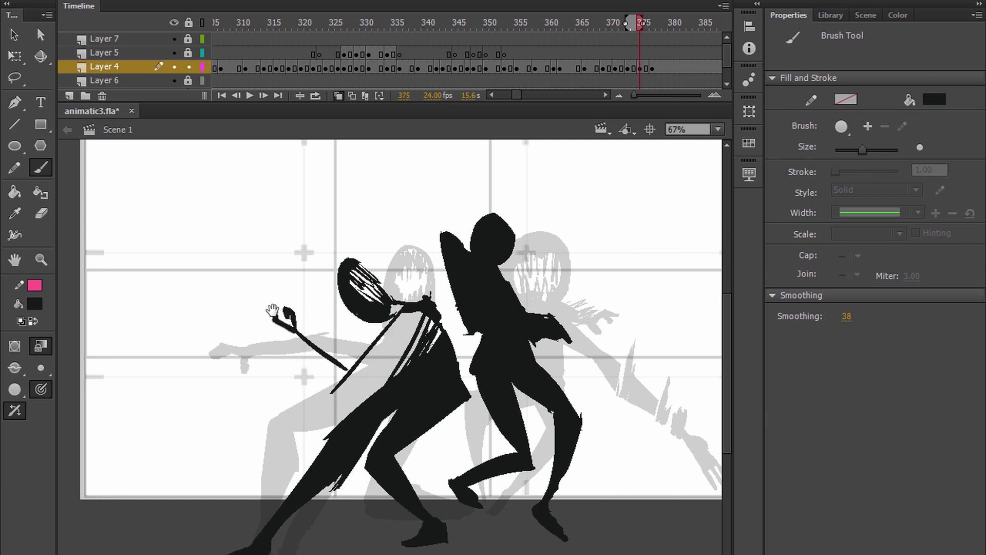
pyautogui.press('e')
pyautogui.moveTo(280, 335)
pyautogui.mouseDown()
pyautogui.moveTo(346, 381)
pyautogui.moveTo(395, 356)
pyautogui.mouseUp()
pyautogui.press('b')
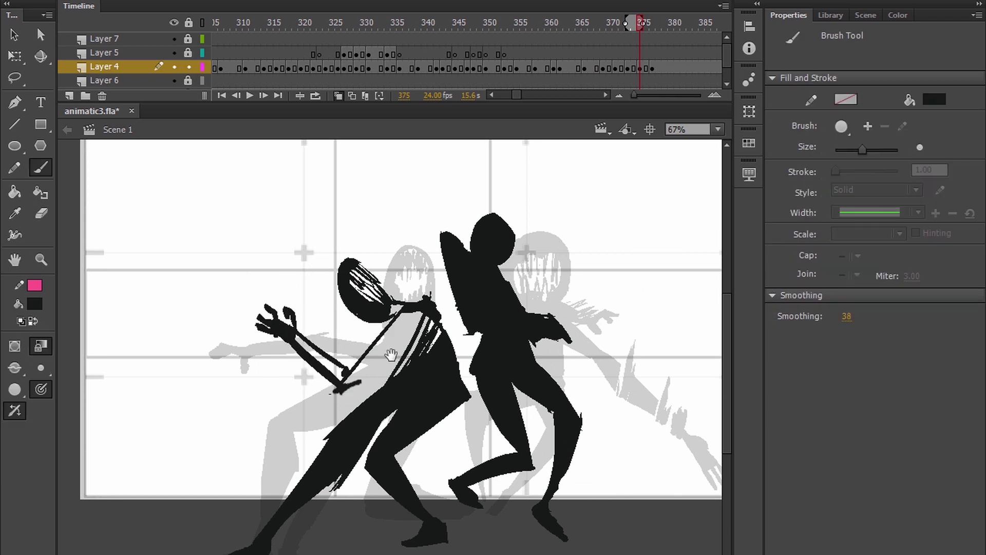
pyautogui.press('k')
pyautogui.click(389, 343)
pyautogui.press('b')
pyautogui.moveTo(349, 484)
pyautogui.mouseDown()
pyautogui.moveTo(388, 412)
pyautogui.moveTo(375, 424)
pyautogui.mouseUp()
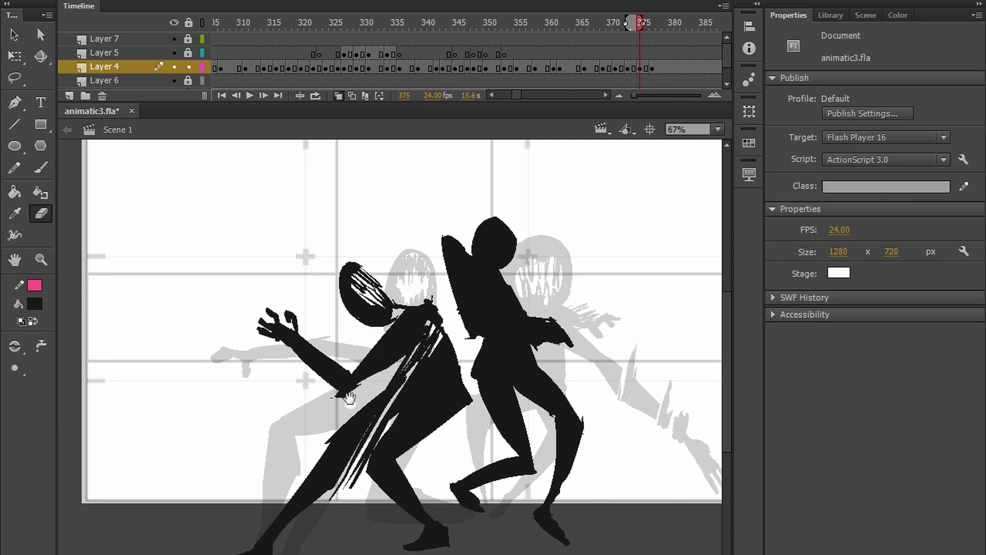
# Select the right-hand figure's upper body at frame 375 and shift it slightly away from the left-hand figure.
pyautogui.moveTo(597, 263)
pyautogui.mouseDown()
pyautogui.moveTo(442, 264)
pyautogui.moveTo(391, 383)
pyautogui.moveTo(452, 288)
pyautogui.mouseUp()
pyautogui.press('l')
pyautogui.press('q')
pyautogui.moveTo(334, 298); pyautogui.dragTo(368, 313)
# Reconnect the right-hand figure's torso to its hips with the Brush, and roughen the face with streaks.
pyautogui.press('b')
pyautogui.press('e')
pyautogui.press('b')
pyautogui.moveTo(367, 366)
pyautogui.mouseDown()
pyautogui.moveTo(341, 363)
pyautogui.moveTo(304, 391)
pyautogui.mouseUp()
pyautogui.press('e')
pyautogui.moveTo(480, 303); pyautogui.dragTo(572, 341)
pyautogui.press('.')
pyautogui.press('.')
pyautogui.press(',')
pyautogui.press(',')
pyautogui.moveTo(526, 202); pyautogui.dragTo(527, 188)
pyautogui.press('b')
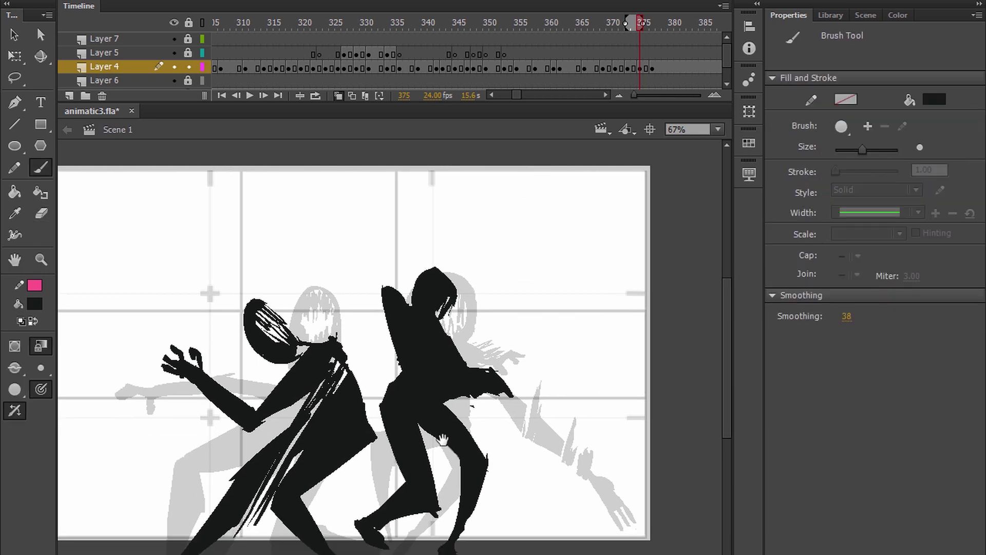
pyautogui.moveTo(422, 431); pyautogui.dragTo(457, 469)
# Compare the new fighters' pose at frame 375 with the preceding frames by stepping back and forth.
pyautogui.moveTo(561, 330); pyautogui.dragTo(560, 315)
pyautogui.press(',')
pyautogui.press(',')
pyautogui.press(',')
pyautogui.press(',')
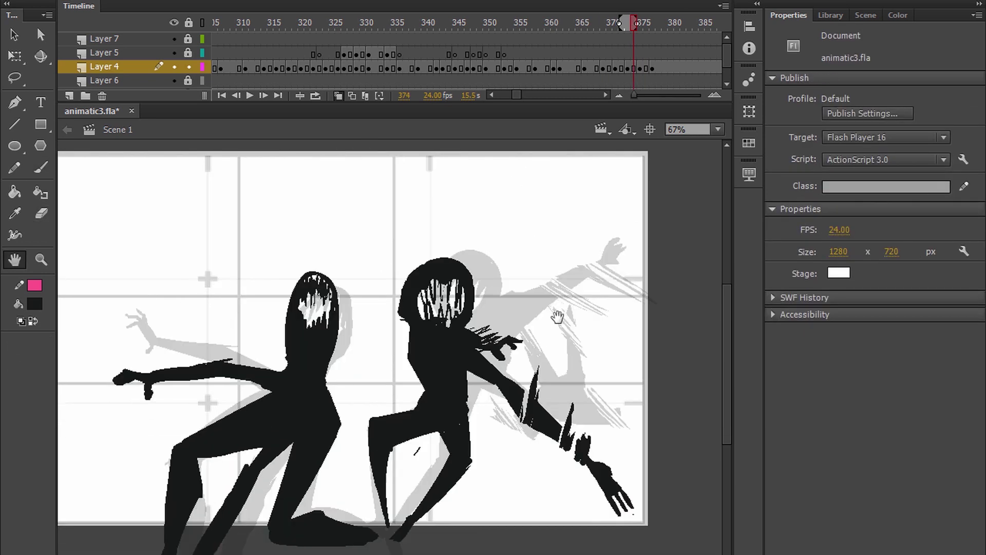
pyautogui.press('.')
pyautogui.press('.')
pyautogui.press('.')
pyautogui.press('.')
pyautogui.press('.')
# Erase the right-hand figure's extended forearm and hand, and replace them with rough motion streaks trailing from the arm.
pyautogui.press('e')
pyautogui.moveTo(478, 345); pyautogui.dragTo(510, 396)
pyautogui.press('b')
pyautogui.moveTo(478, 363); pyautogui.dragTo(515, 397)
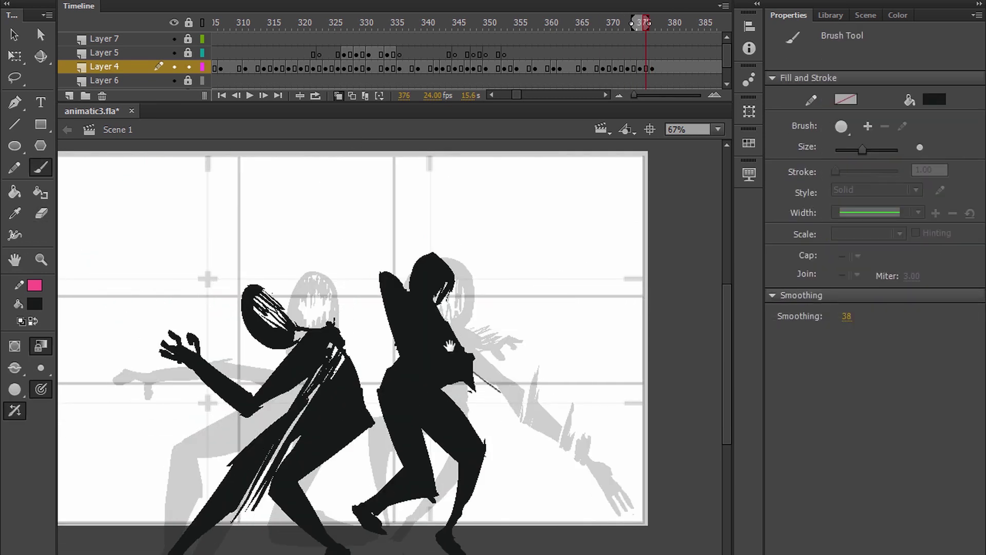
pyautogui.moveTo(470, 362); pyautogui.dragTo(508, 392)
pyautogui.moveTo(515, 280); pyautogui.dragTo(509, 290)
pyautogui.press('e')
pyautogui.moveTo(502, 404); pyautogui.dragTo(477, 381)
# Flip between frames 373 and 376 to check how the streaked arm follows from the earlier pose.
pyautogui.press(',')
pyautogui.moveTo(528, 275); pyautogui.dragTo(520, 259)
pyautogui.press(',')
pyautogui.press(',')
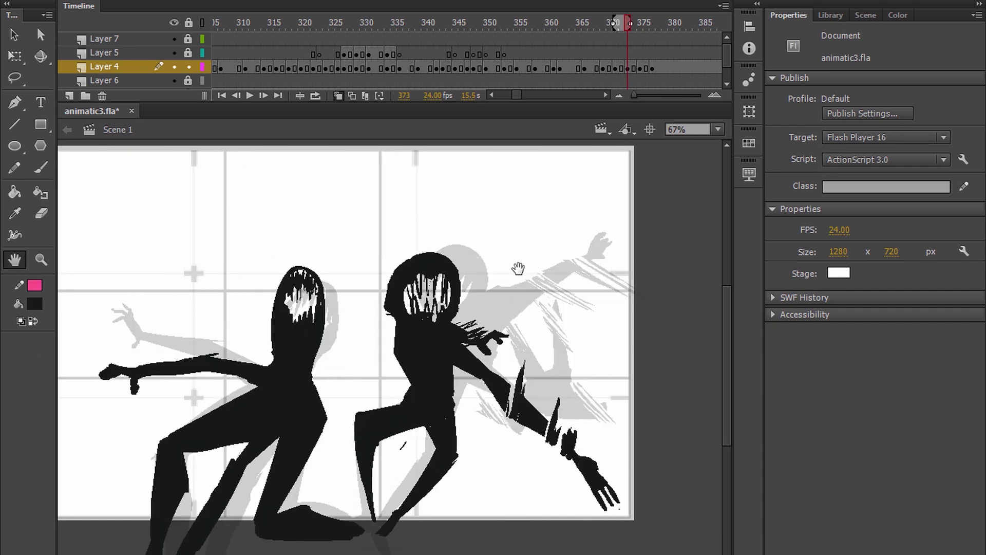
pyautogui.press('.')
pyautogui.press('.')
pyautogui.moveTo(455, 265); pyautogui.dragTo(569, 288)
pyautogui.press(',')
pyautogui.press('.')
pyautogui.press('.')
pyautogui.press('b')
pyautogui.press('space')
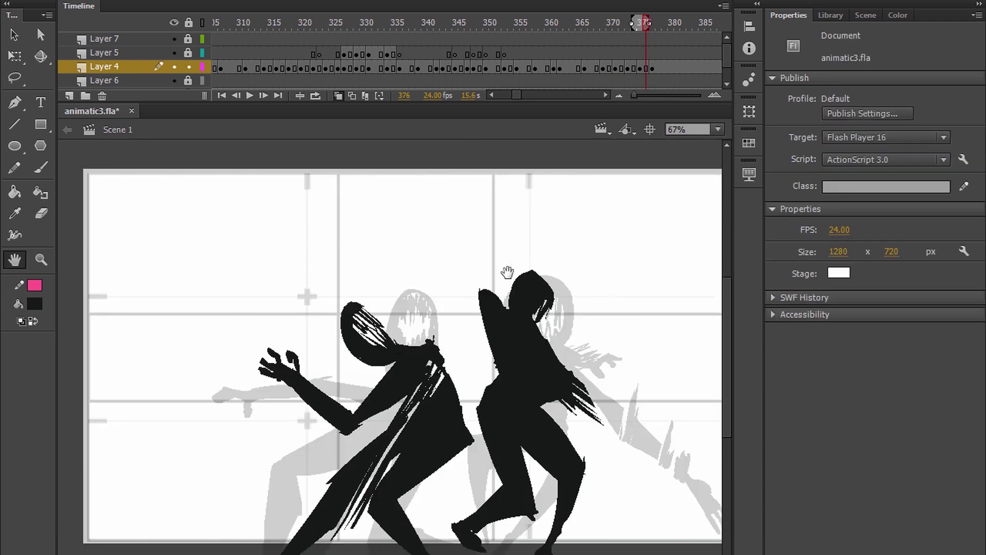
# Jump ahead in the timeline to the later scene with the green figure and go to frame 1056.
pyautogui.moveTo(532, 193); pyautogui.dragTo(491, 204)
pyautogui.scroll(-2, 492, 203)
pyautogui.moveTo(484, 237); pyautogui.dragTo(470, 264)
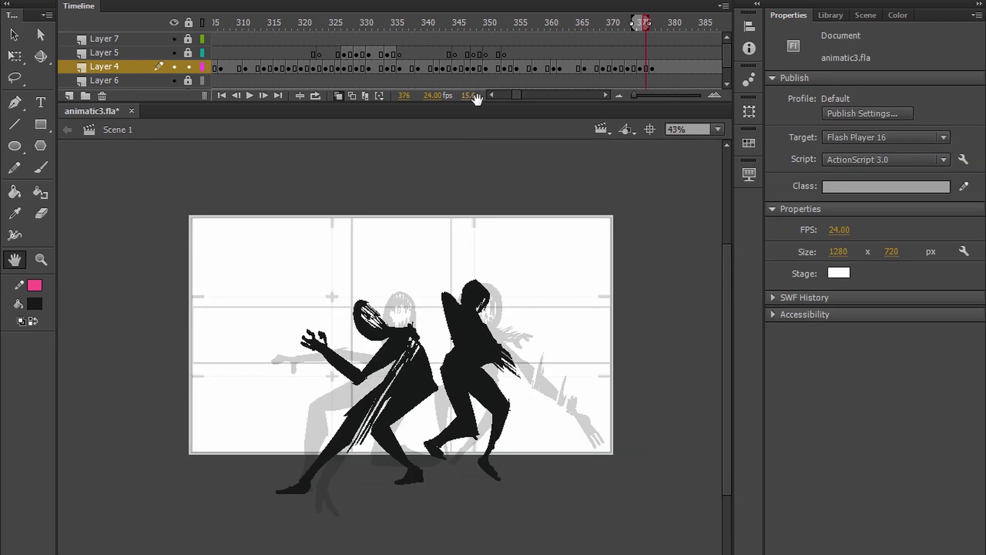
pyautogui.moveTo(516, 96); pyautogui.dragTo(522, 92)
pyautogui.click(388, 25)
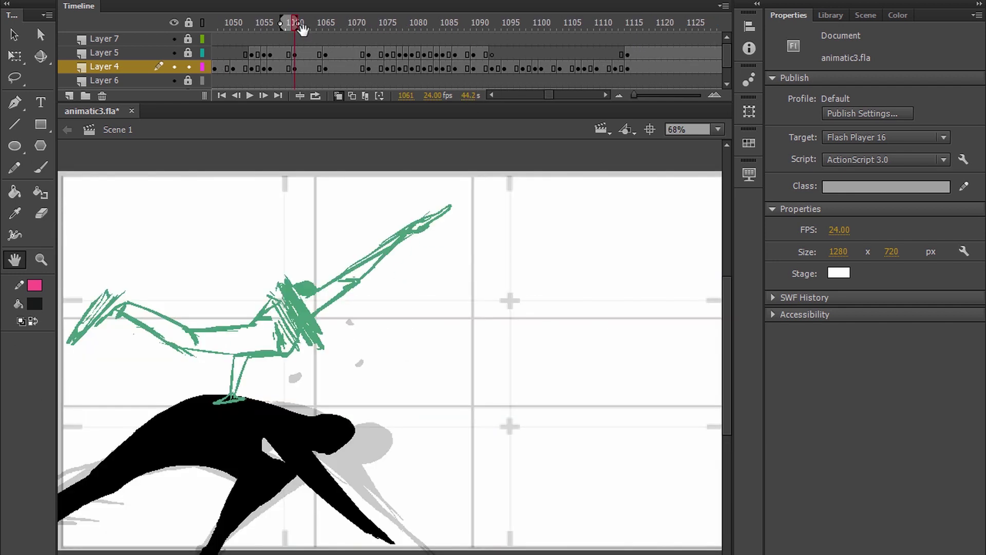
pyautogui.moveTo(302, 27); pyautogui.dragTo(255, 43)
pyautogui.press('.')
pyautogui.moveTo(540, 239); pyautogui.dragTo(555, 193)
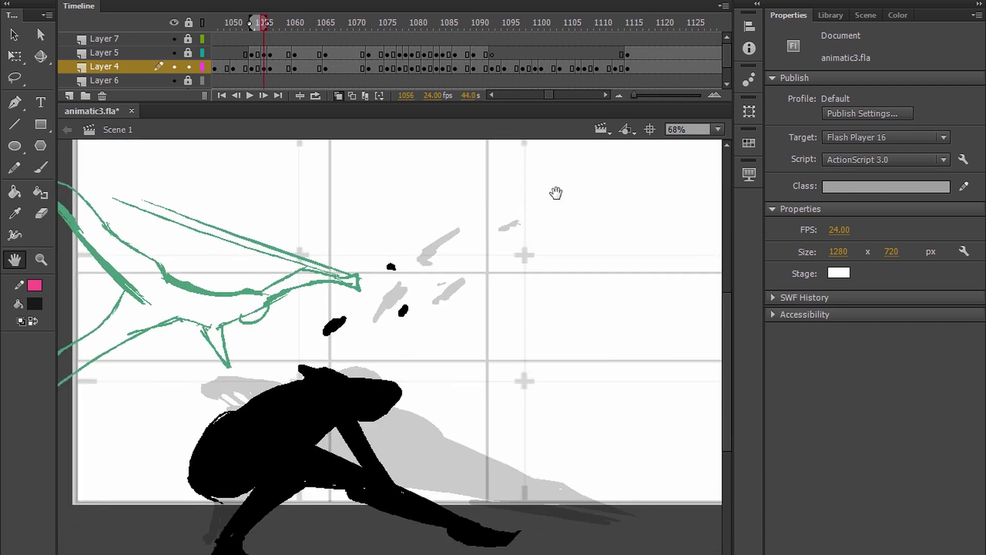
# Step back and forth through the frames from 1051 onward to examine the black figure's leap and crouched landing.
pyautogui.press(',')
pyautogui.press(',')
pyautogui.press(',')
pyautogui.press(',')
pyautogui.press('.')
pyautogui.press('.')
pyautogui.press(',')
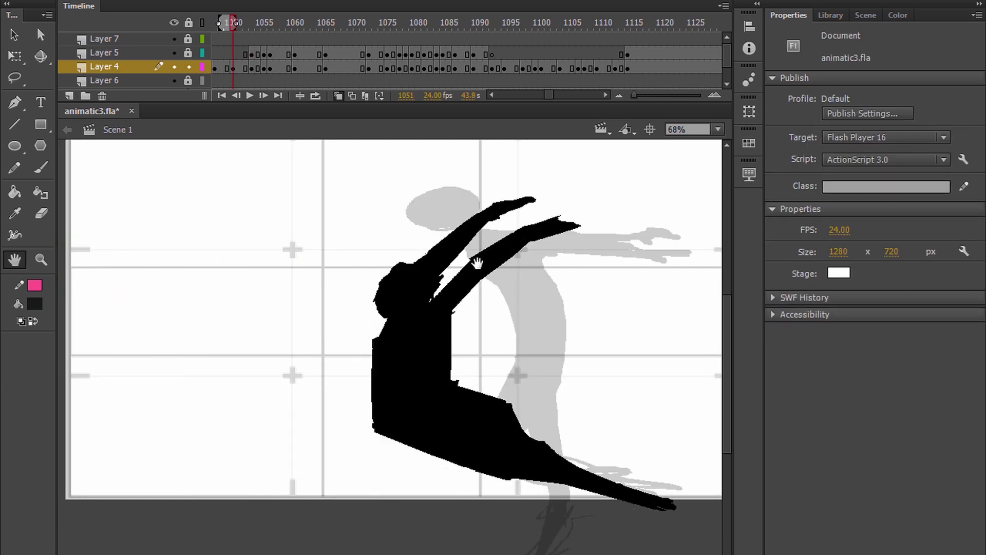
pyautogui.moveTo(440, 293); pyautogui.dragTo(432, 307)
pyautogui.moveTo(521, 208); pyautogui.dragTo(519, 203)
pyautogui.press('.')
pyautogui.press('.')
pyautogui.press('.')
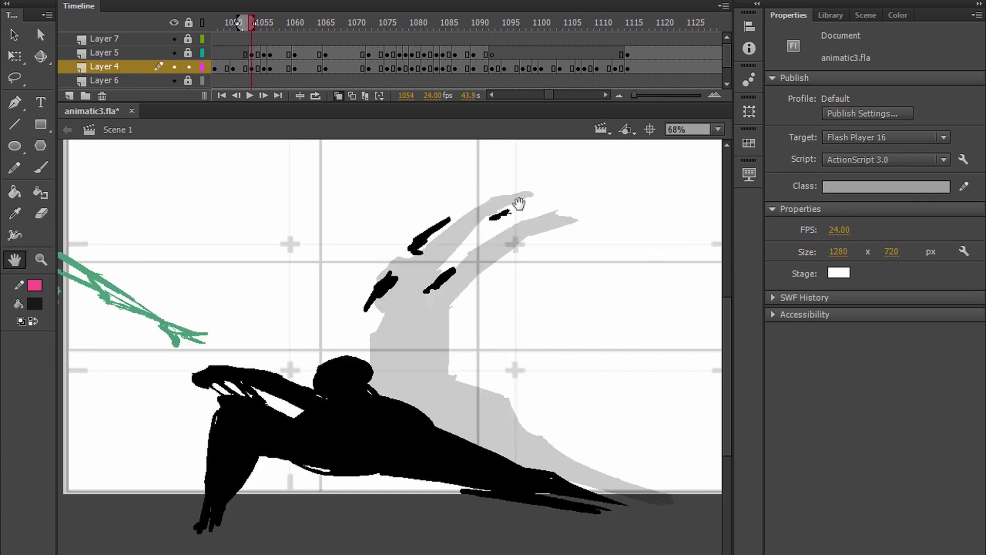
pyautogui.press('.')
pyautogui.press('.')
pyautogui.press('.')
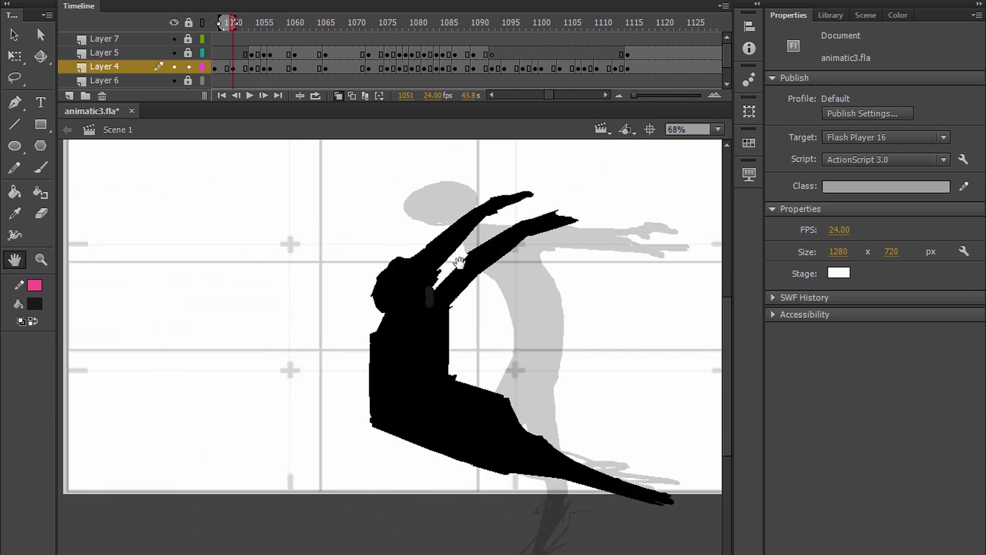
pyautogui.press('.')
pyautogui.press('.')
pyautogui.press('.')
pyautogui.press('.')
pyautogui.press('.')
pyautogui.press('.')
# Fit the whole stage in view and play the animatic from frame 1051 to frame 1089.
pyautogui.scroll(-2, 456, 273)
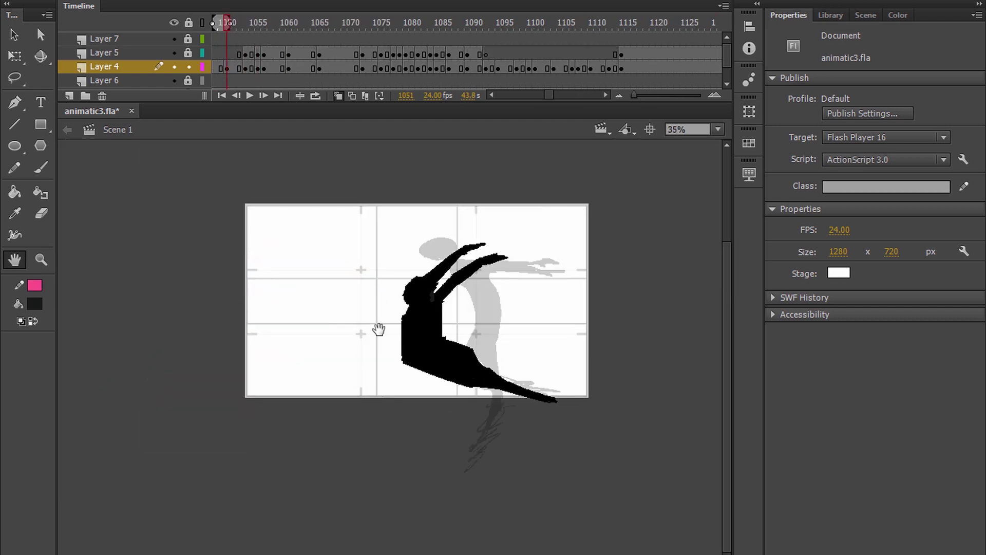
pyautogui.scroll(1, 378, 329)
pyautogui.scroll(1, 378, 329)
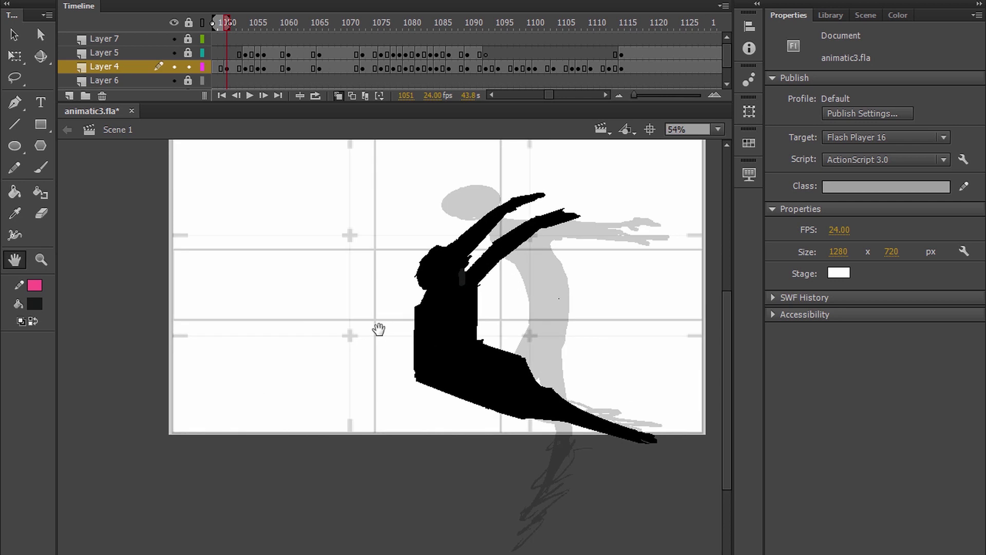
pyautogui.moveTo(529, 277); pyautogui.dragTo(522, 295)
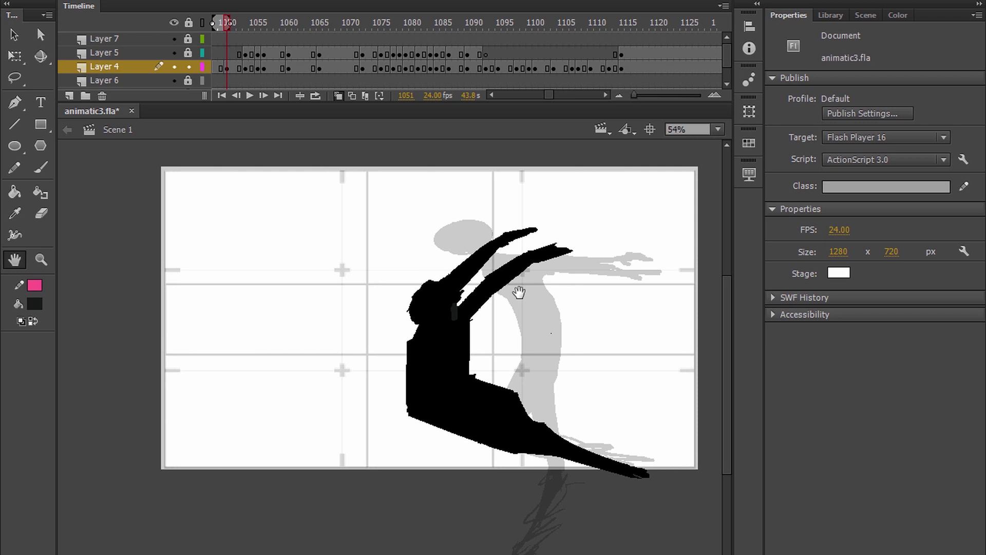
pyautogui.press('Return')
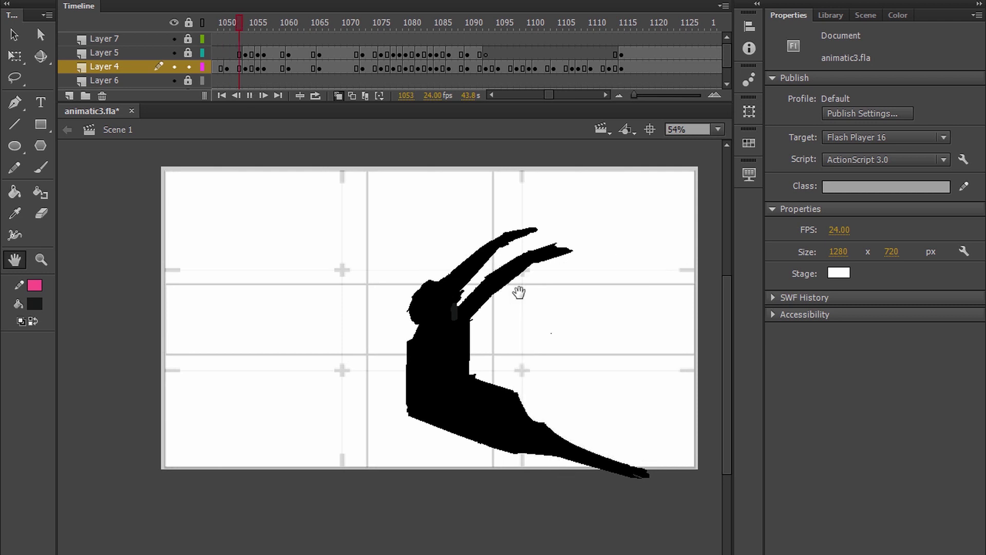
pyautogui.press('Return')
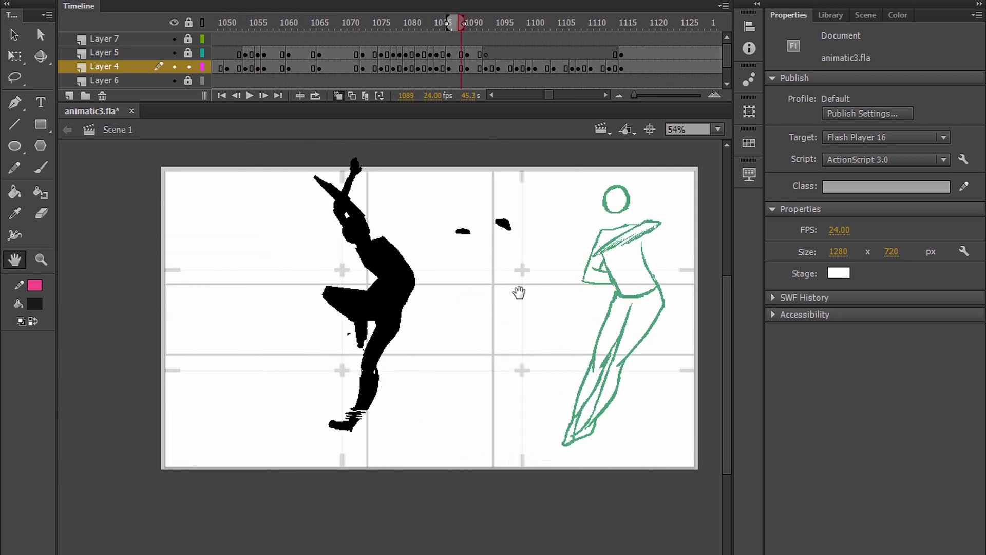
# Step back through the kick frames and examine the black figure's extended-leg drawing at frame 1084.
pyautogui.press(',')
pyautogui.press(',')
pyautogui.press(',')
pyautogui.press(',')
pyautogui.press(',')
pyautogui.press(',')
pyautogui.press(',')
pyautogui.press(',')
pyautogui.press('.')
pyautogui.press('.')
pyautogui.press('.')
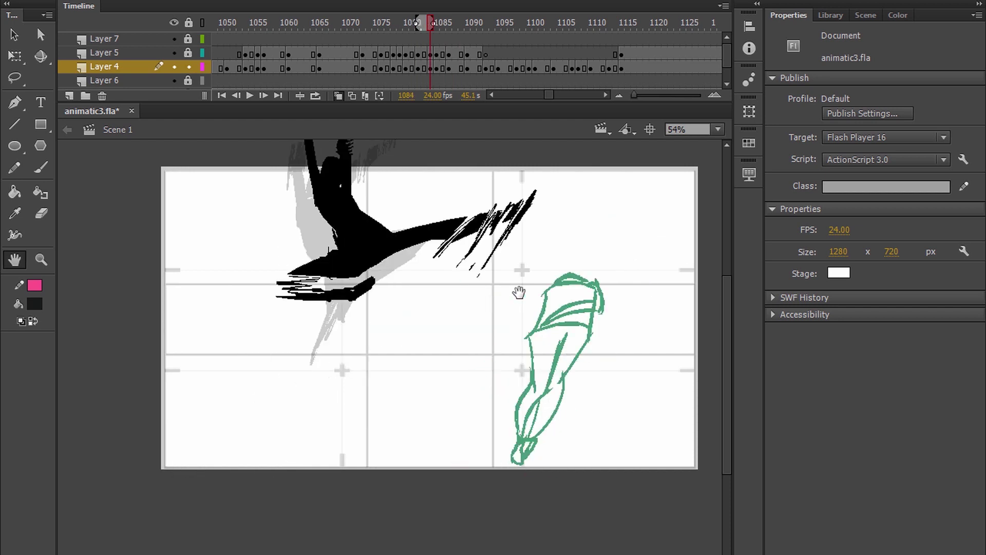
pyautogui.moveTo(574, 197); pyautogui.dragTo(541, 244)
pyautogui.press('l')
pyautogui.moveTo(546, 171); pyautogui.dragTo(363, 249)
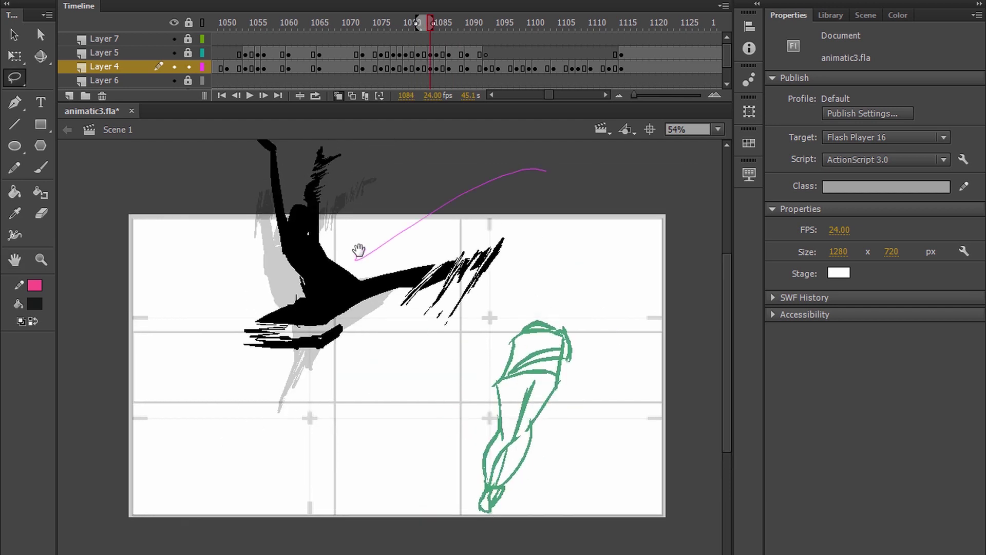
pyautogui.moveTo(399, 422); pyautogui.dragTo(535, 172)
pyautogui.press('q')
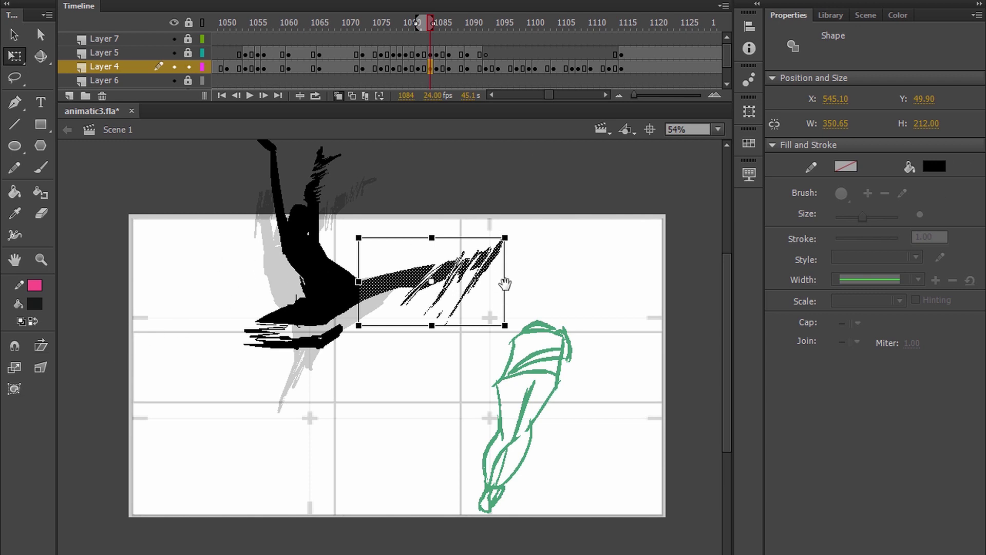
pyautogui.press('Escape')
# Lasso the black figure's kicking leg at frame 1084 and stretch it horizontally with Free Transform to reach farther forward.
pyautogui.press('l')
pyautogui.moveTo(509, 198)
pyautogui.mouseDown()
pyautogui.moveTo(375, 258)
pyautogui.moveTo(465, 352)
pyautogui.moveTo(544, 190)
pyautogui.mouseUp()
pyautogui.press('q')
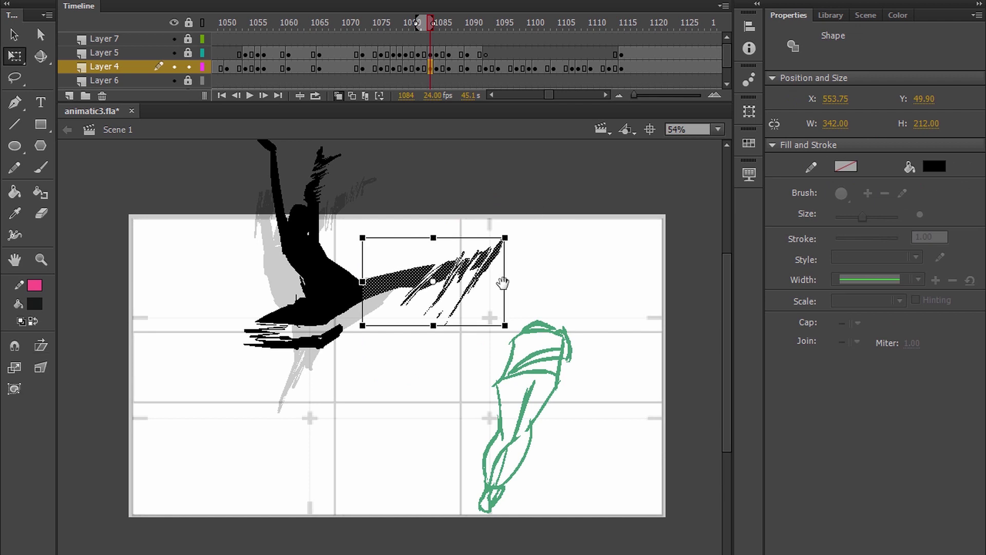
pyautogui.moveTo(501, 282); pyautogui.dragTo(567, 271)
pyautogui.press('h')
# Step back to the frames before the stretched kick and play the sequence to check its motion.
pyautogui.press(',')
pyautogui.press(',')
pyautogui.press(',')
pyautogui.press(',')
pyautogui.press(',')
pyautogui.press(',')
pyautogui.press(',')
pyautogui.press(',')
pyautogui.press('Return')
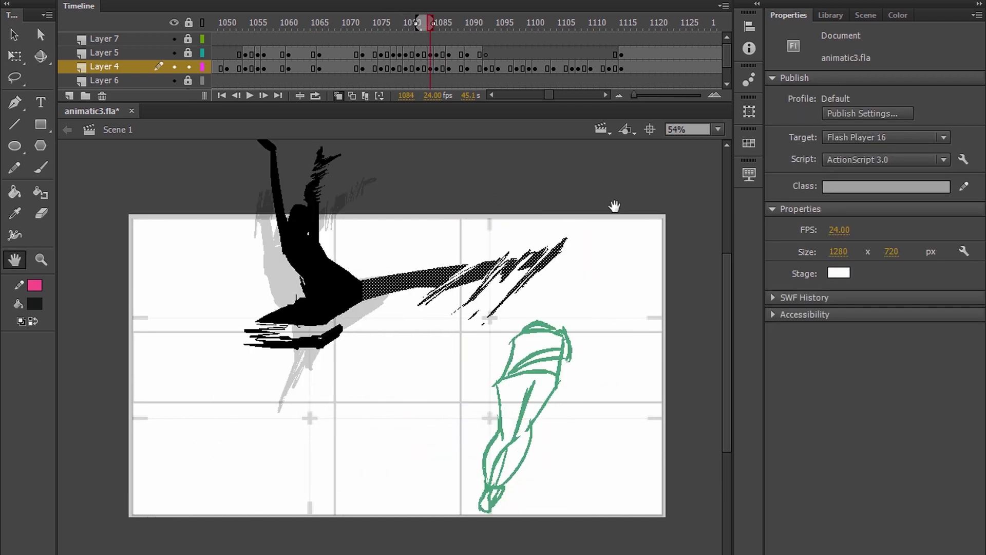
pyautogui.press('q')
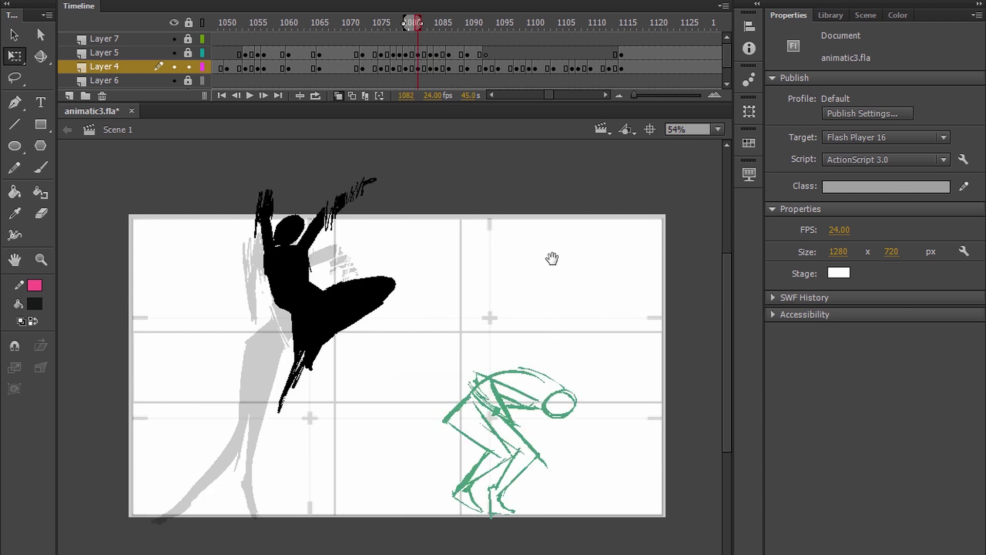
# Go to frame 1085, sample the black figure's colour and brush thin horizontal speed streaks from its torso toward the kicking feet.
pyautogui.click(552, 263)
pyautogui.press(',')
pyautogui.press(',')
pyautogui.press(',')
pyautogui.press(',')
pyautogui.press(',')
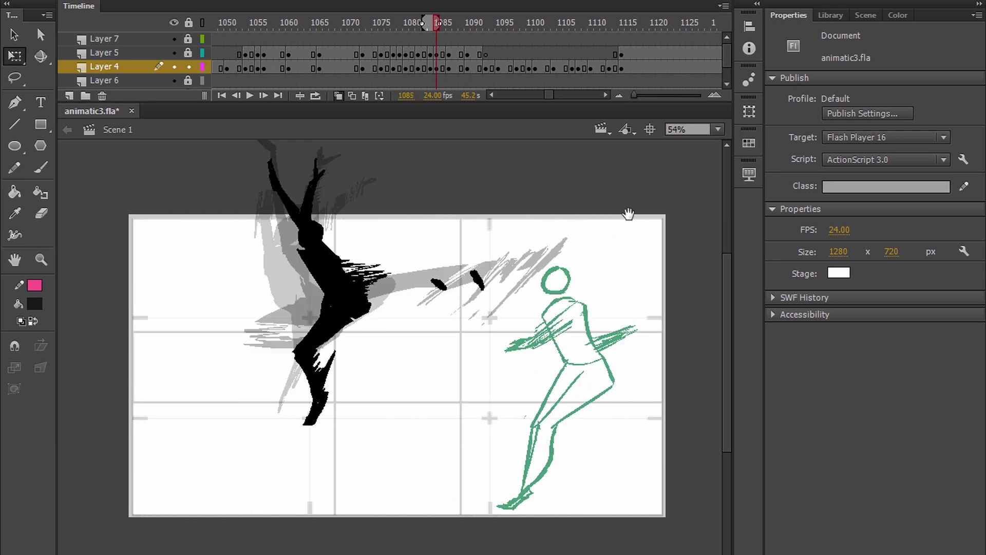
pyautogui.press('b')
pyautogui.moveTo(464, 259)
pyautogui.mouseDown()
pyautogui.moveTo(333, 272)
pyautogui.moveTo(436, 268)
pyautogui.mouseUp()
pyautogui.hotkey('ctrl', 'z')
pyautogui.press('i')
pyautogui.click(333, 276)
pyautogui.press('b')
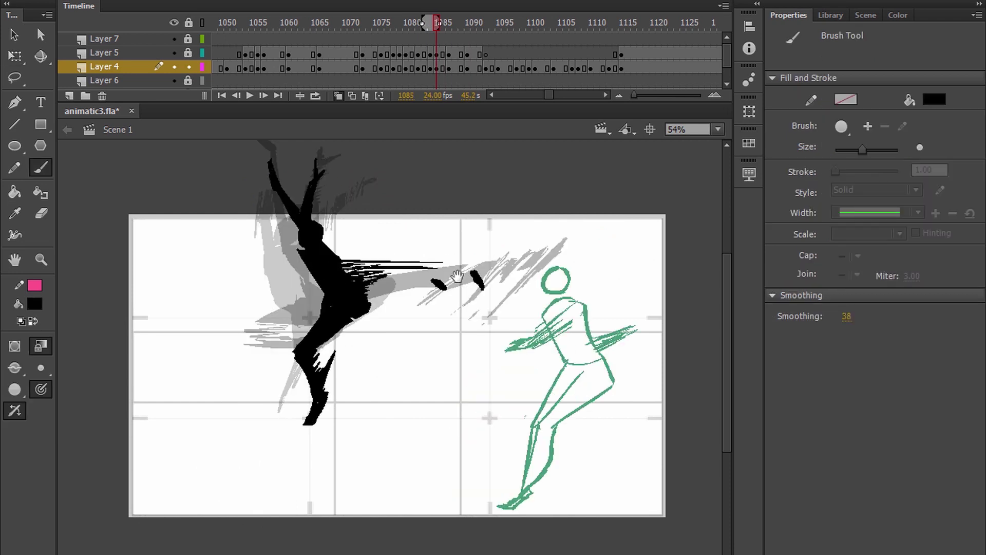
# Play the animatic from frame 1085 to frame 1113 to check the kick's follow-through.
pyautogui.press('h')
pyautogui.moveTo(537, 280); pyautogui.dragTo(515, 285)
pyautogui.press('Return')
pyautogui.press('Return')
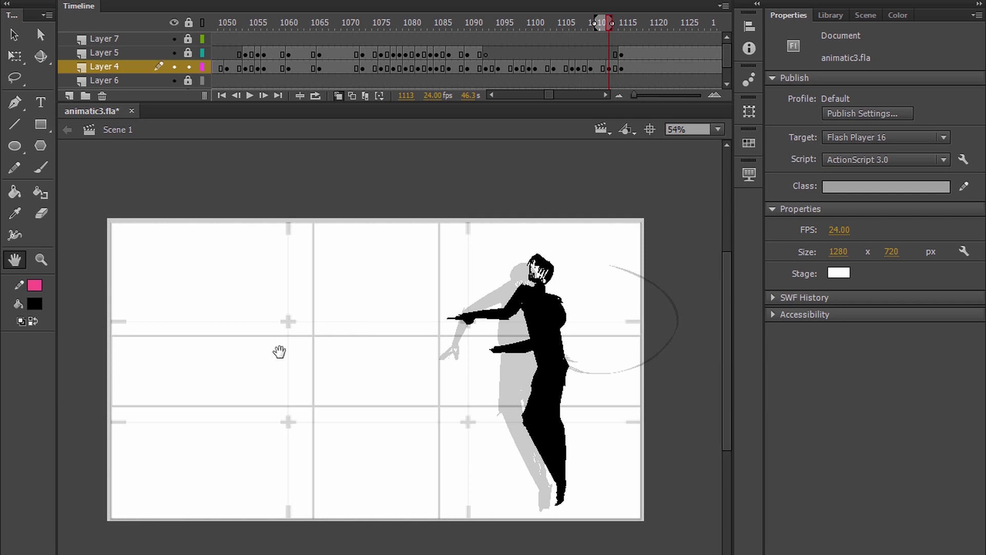
pyautogui.press('b')
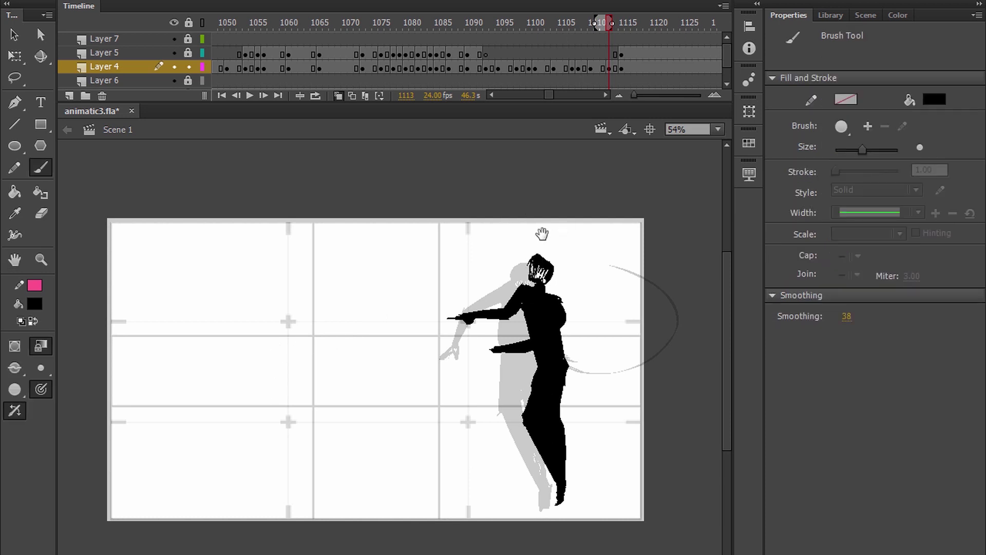
pyautogui.press('space')
pyautogui.moveTo(484, 260); pyautogui.dragTo(518, 236)
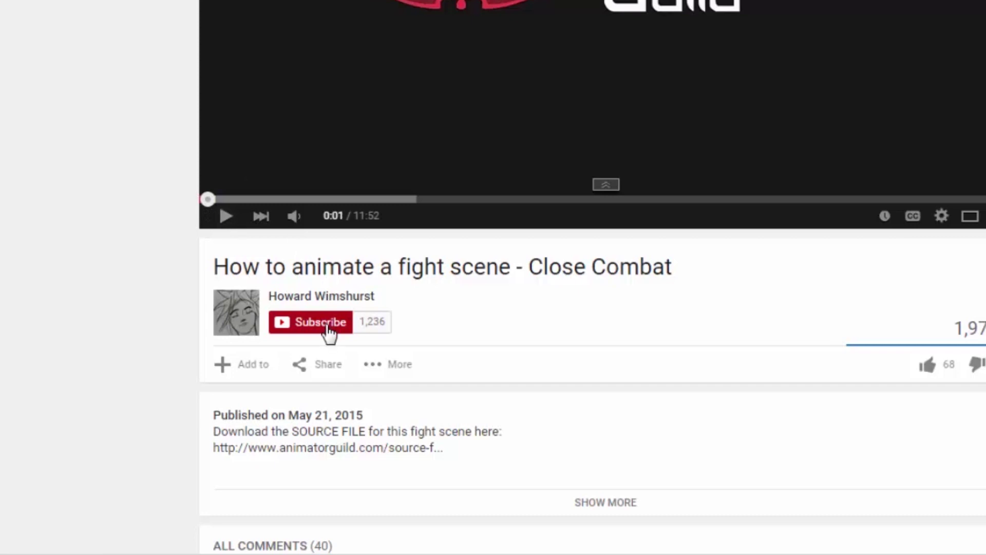
# Switch to the fight-scene video's YouTube page, subscribe to its channel and begin a comment with "I have a".
pyautogui.click(326, 326)
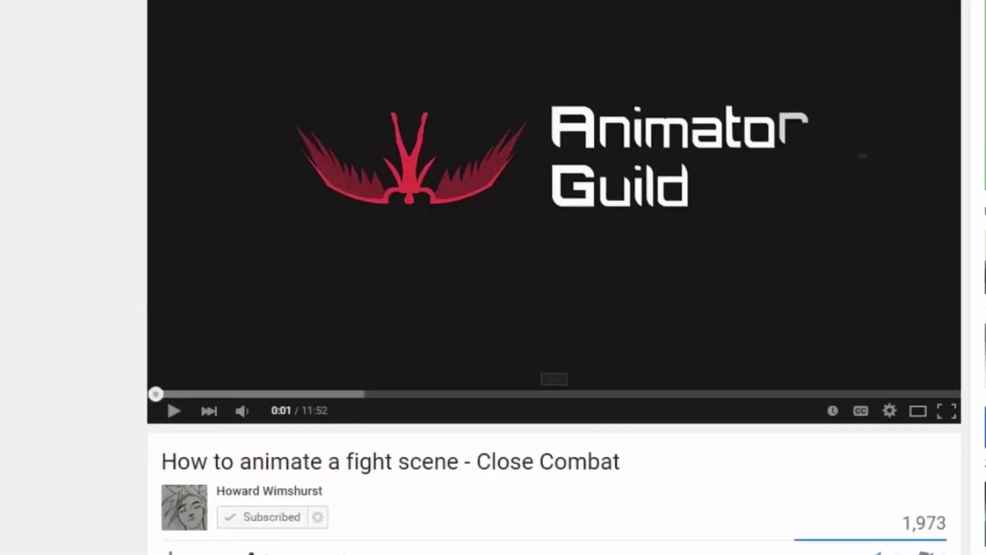
pyautogui.scroll(-7, 555, 278)
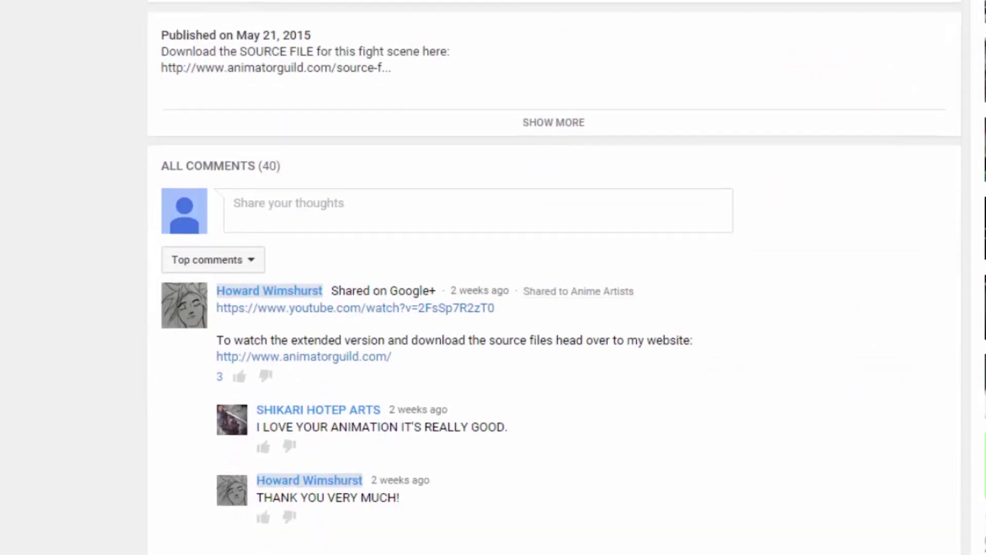
pyautogui.click(352, 58)
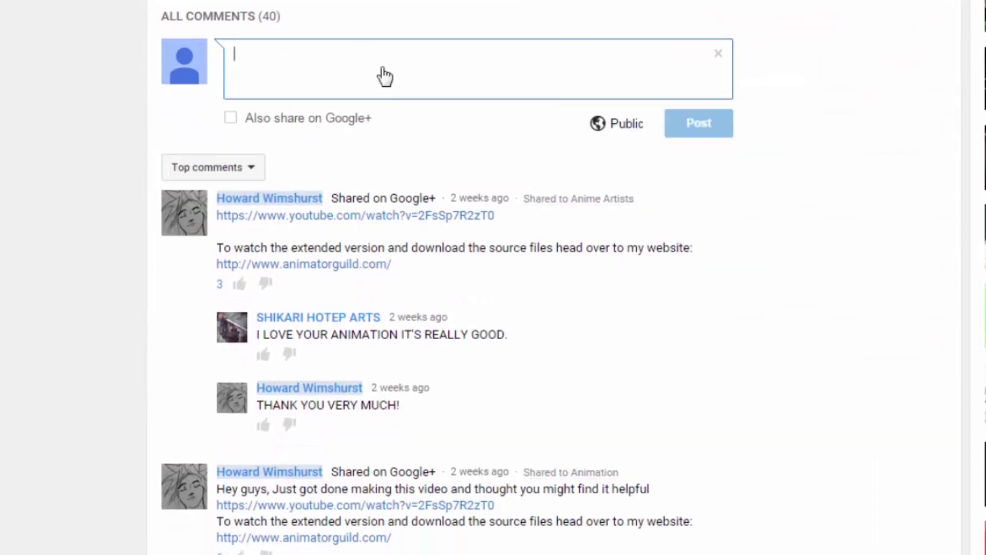
pyautogui.write('I have a')
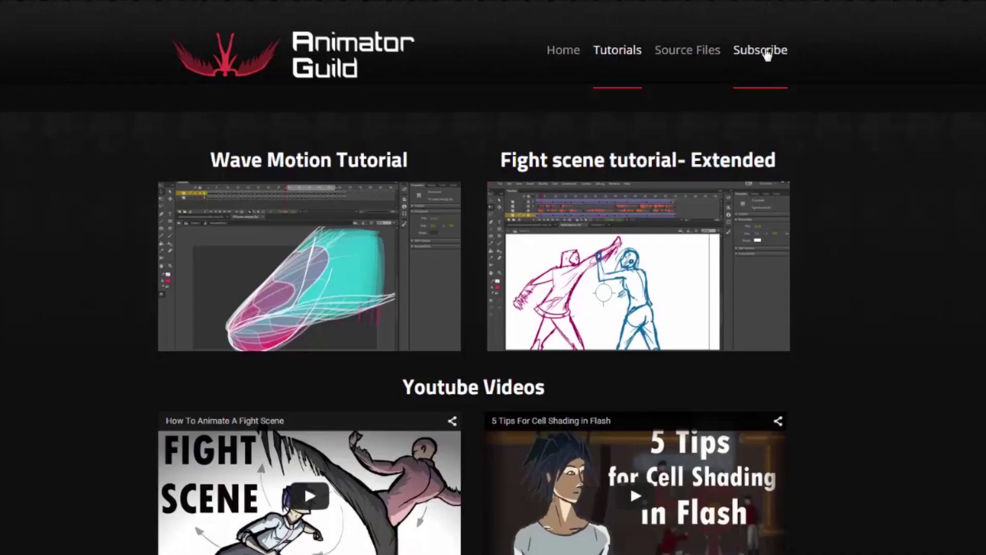
# Switch to the Animator Guild website, open its mailing-list subscription form and begin filling in the email address.
pyautogui.click(762, 51)
pyautogui.scroll(-4, 853, 139)
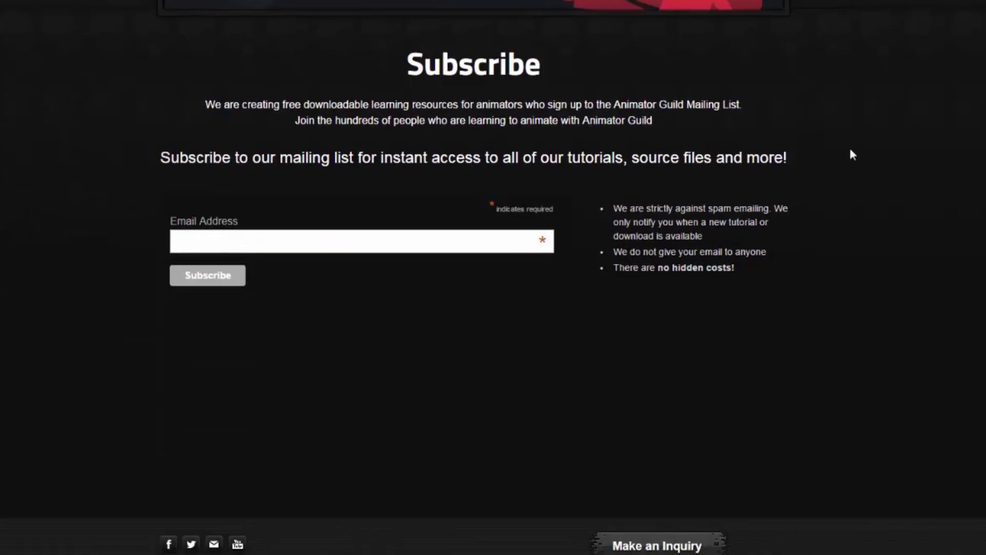
pyautogui.click(398, 242)
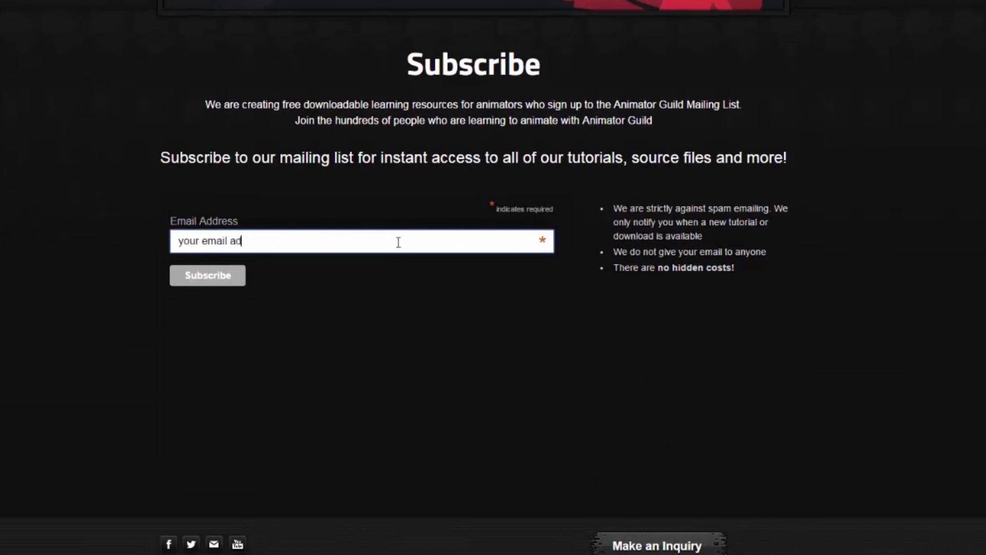